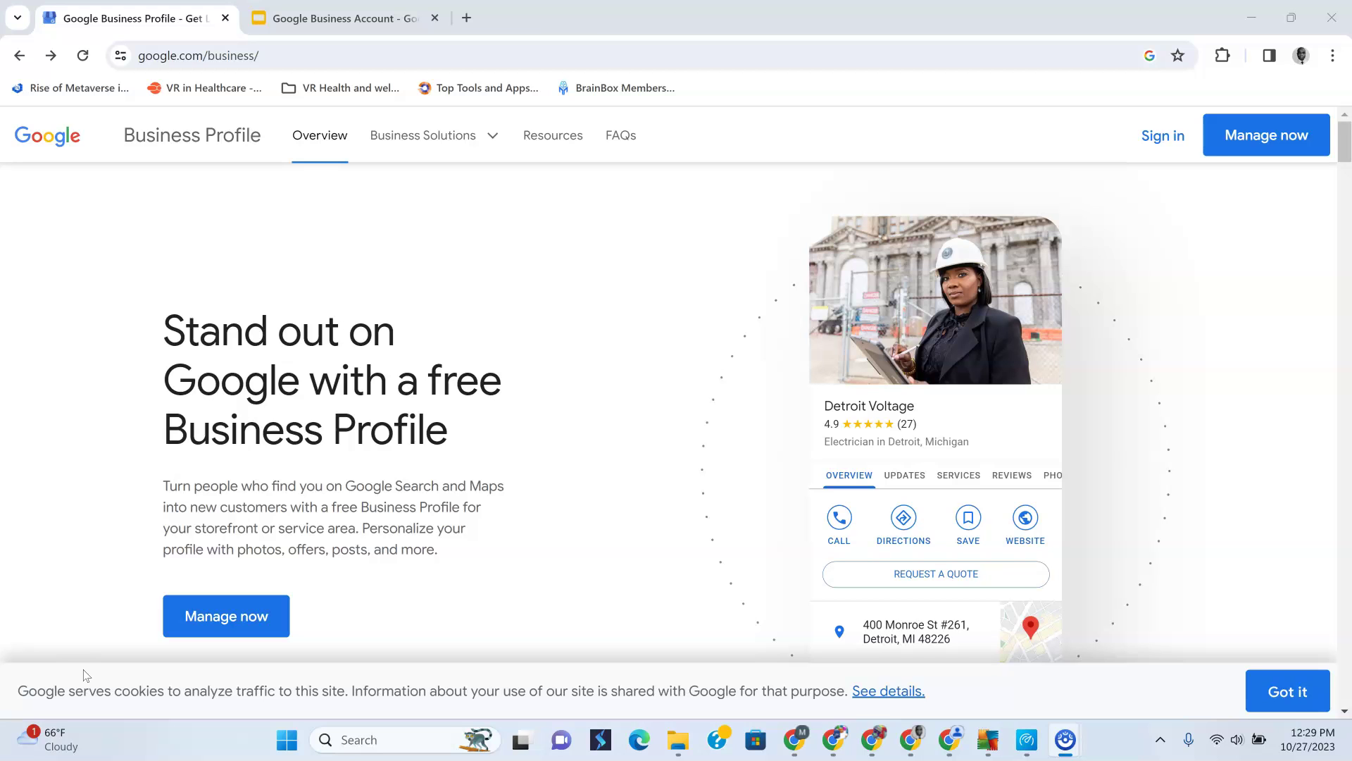
Start Manage now and look at the Google sign-in window's new-account options.
{"action": "left_click", "coordinate": [348, 15]}
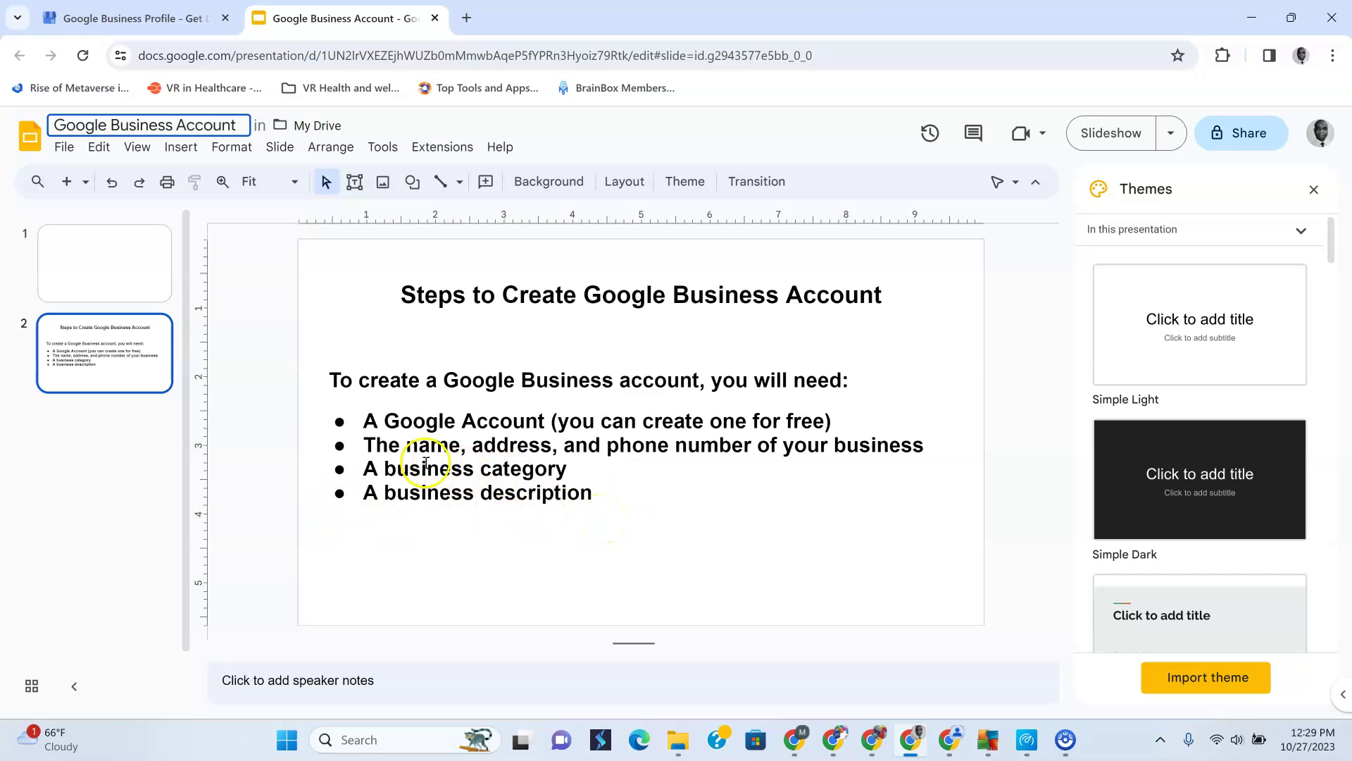
{"action": "left_click", "coordinate": [123, 23]}
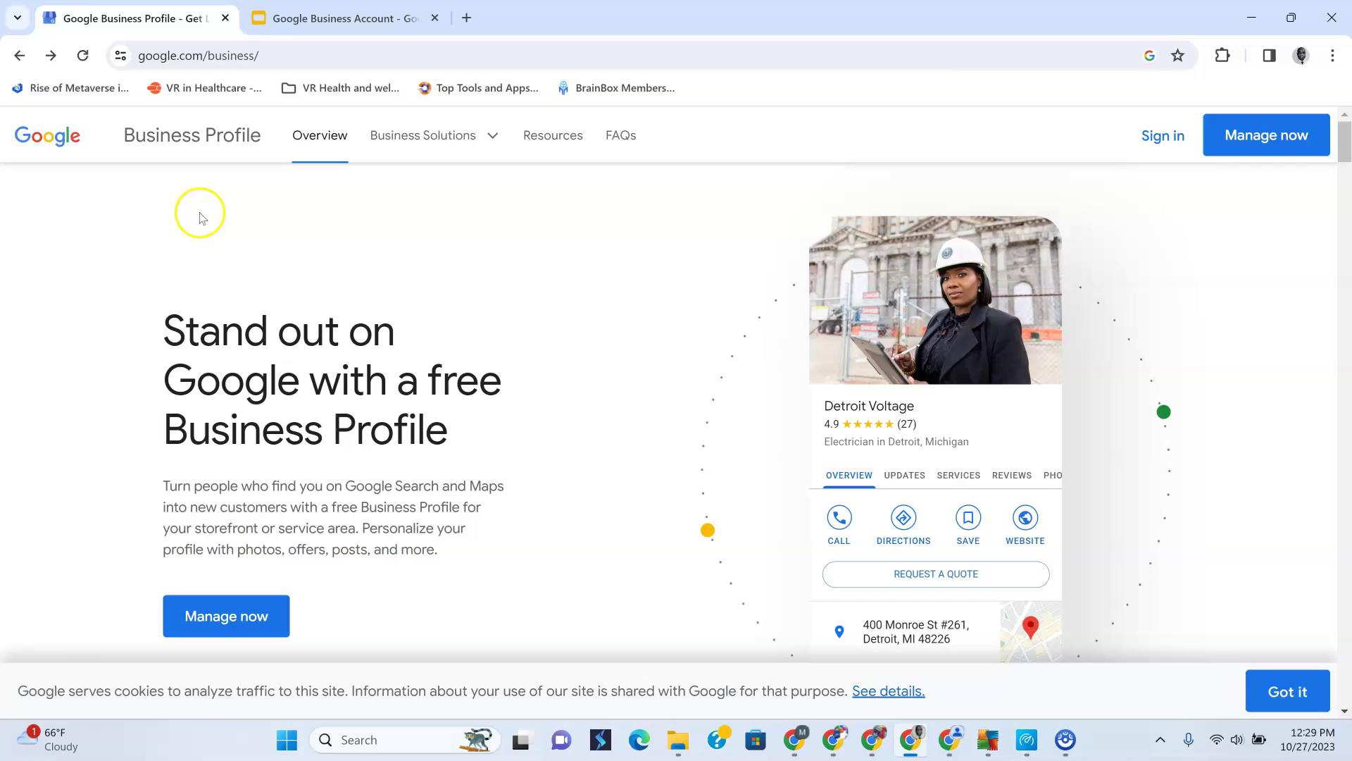
{"action": "left_click", "coordinate": [1219, 150]}
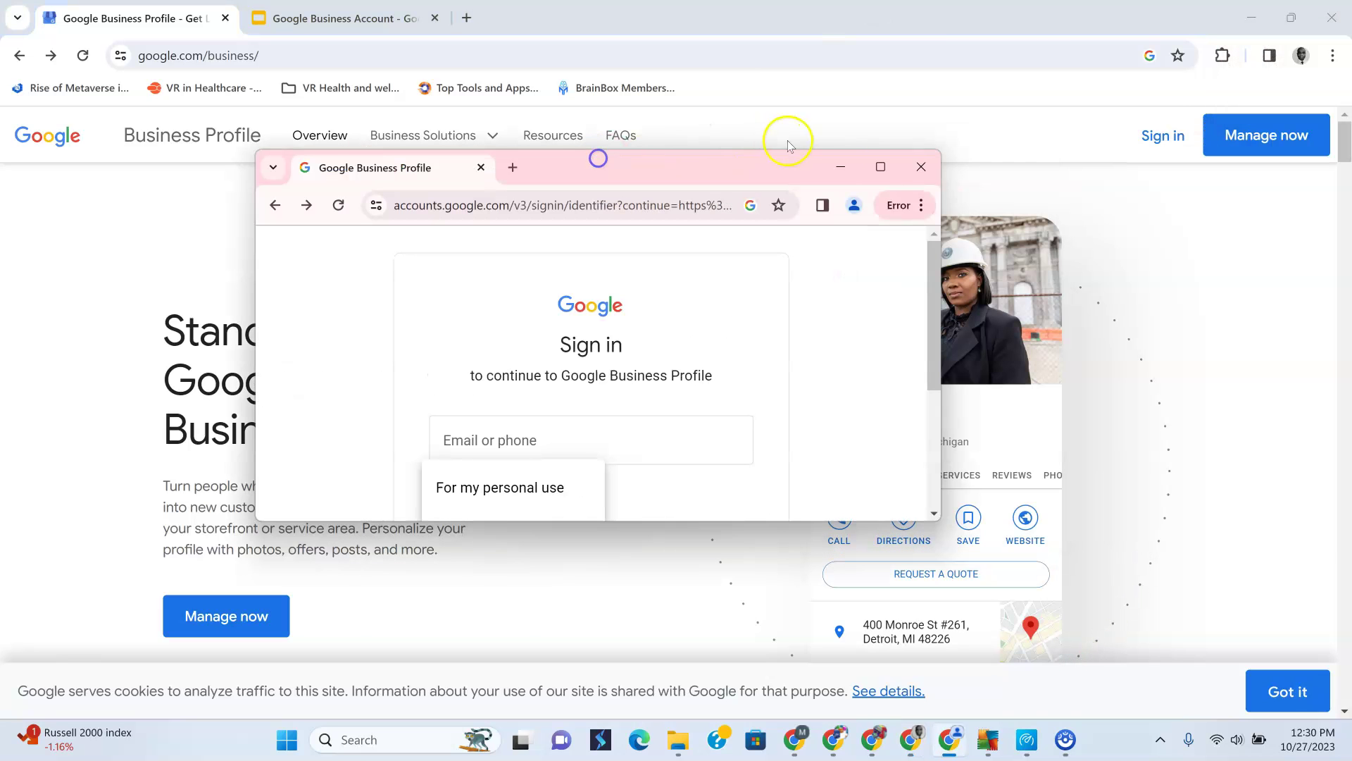
{"action": "left_click", "coordinate": [879, 167]}
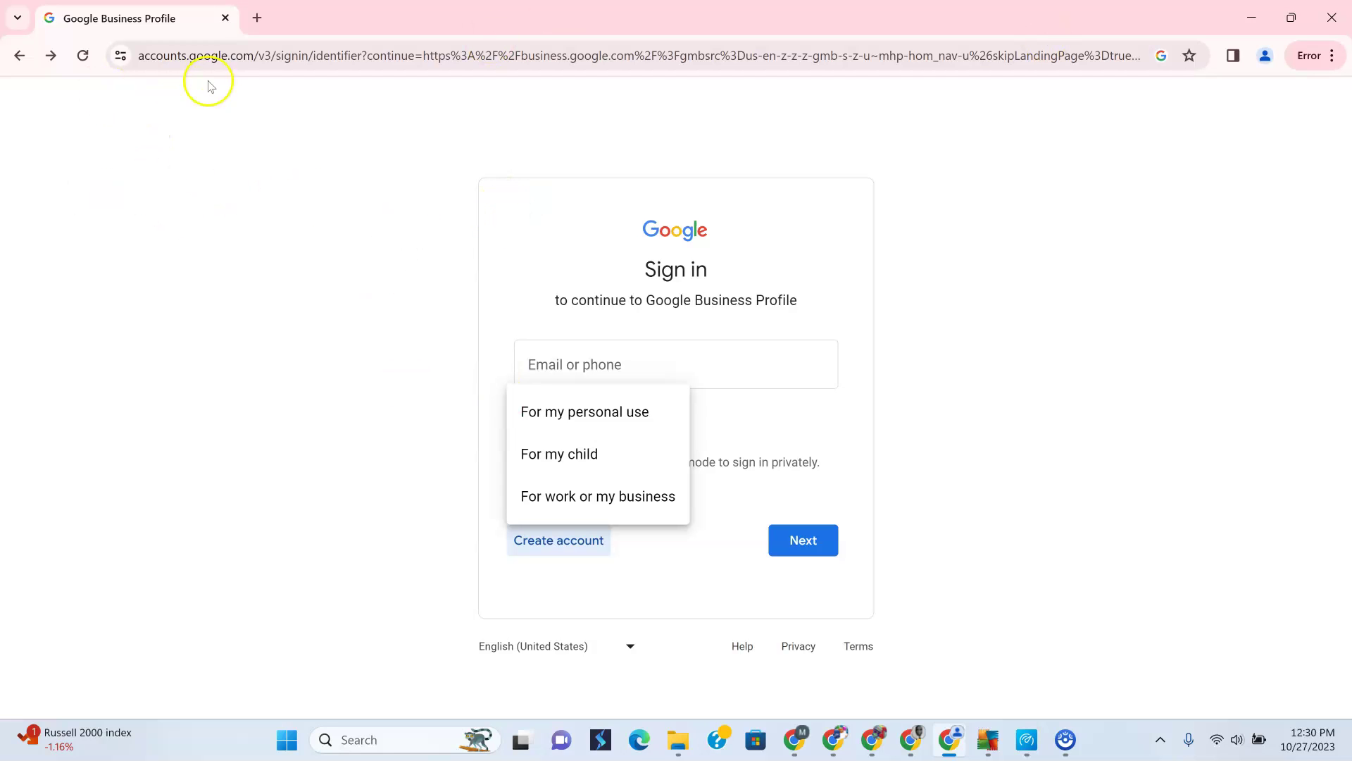
{"action": "left_click", "coordinate": [414, 273]}
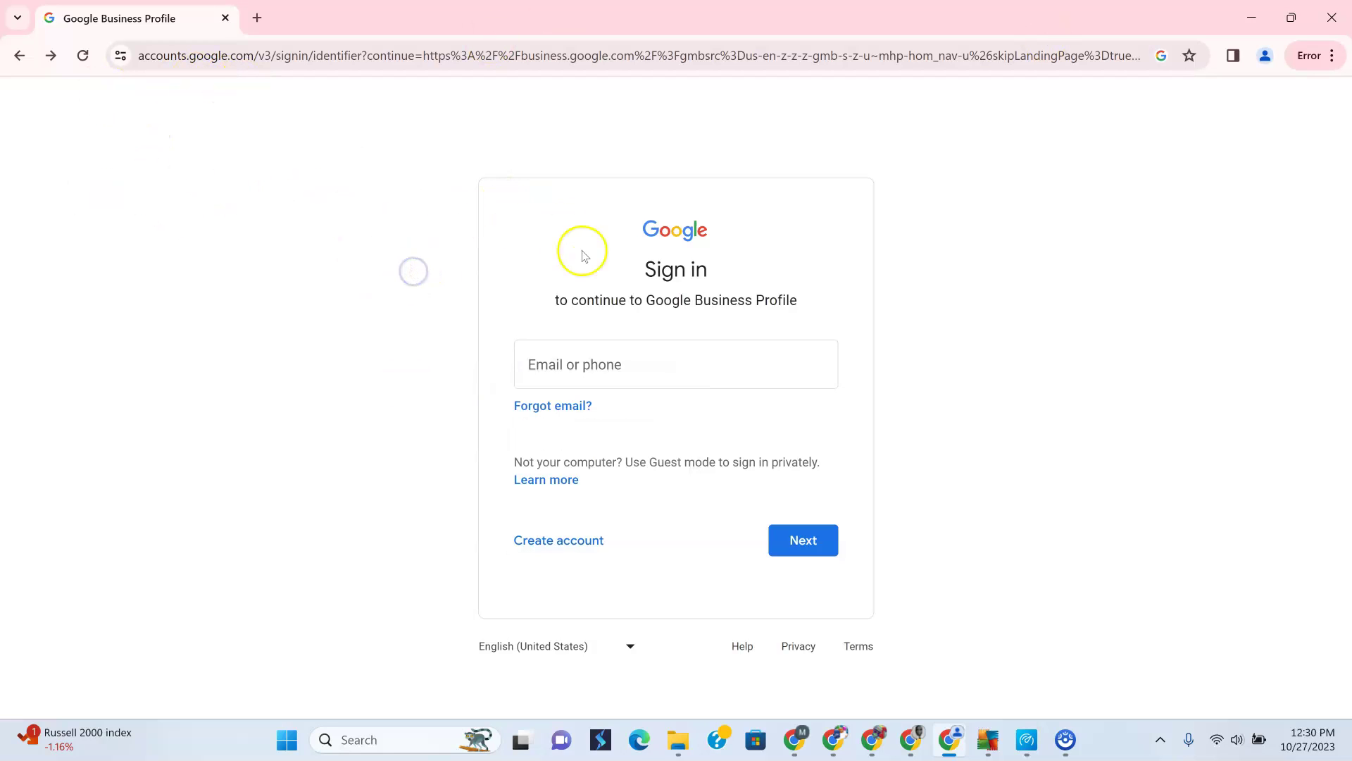
{"action": "left_click", "coordinate": [558, 366]}
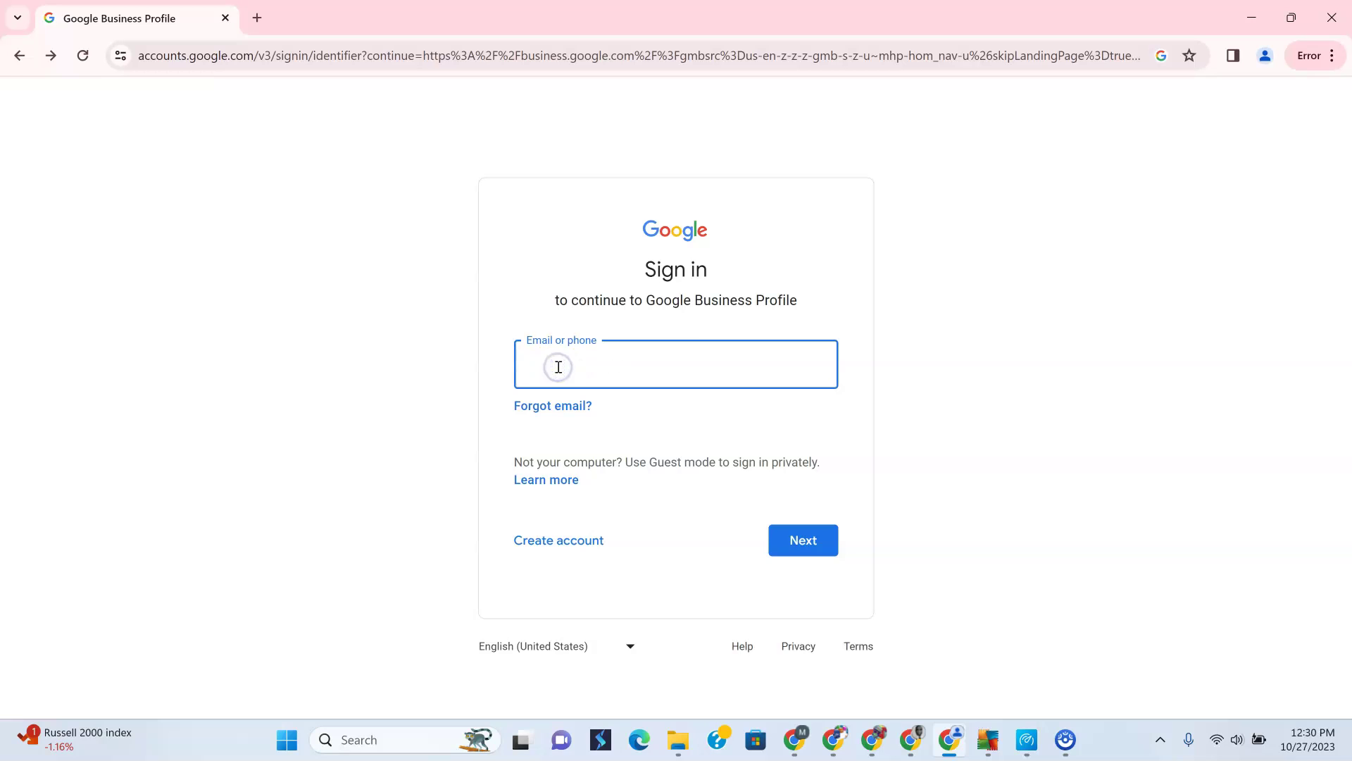
{"action": "left_click", "coordinate": [560, 541]}
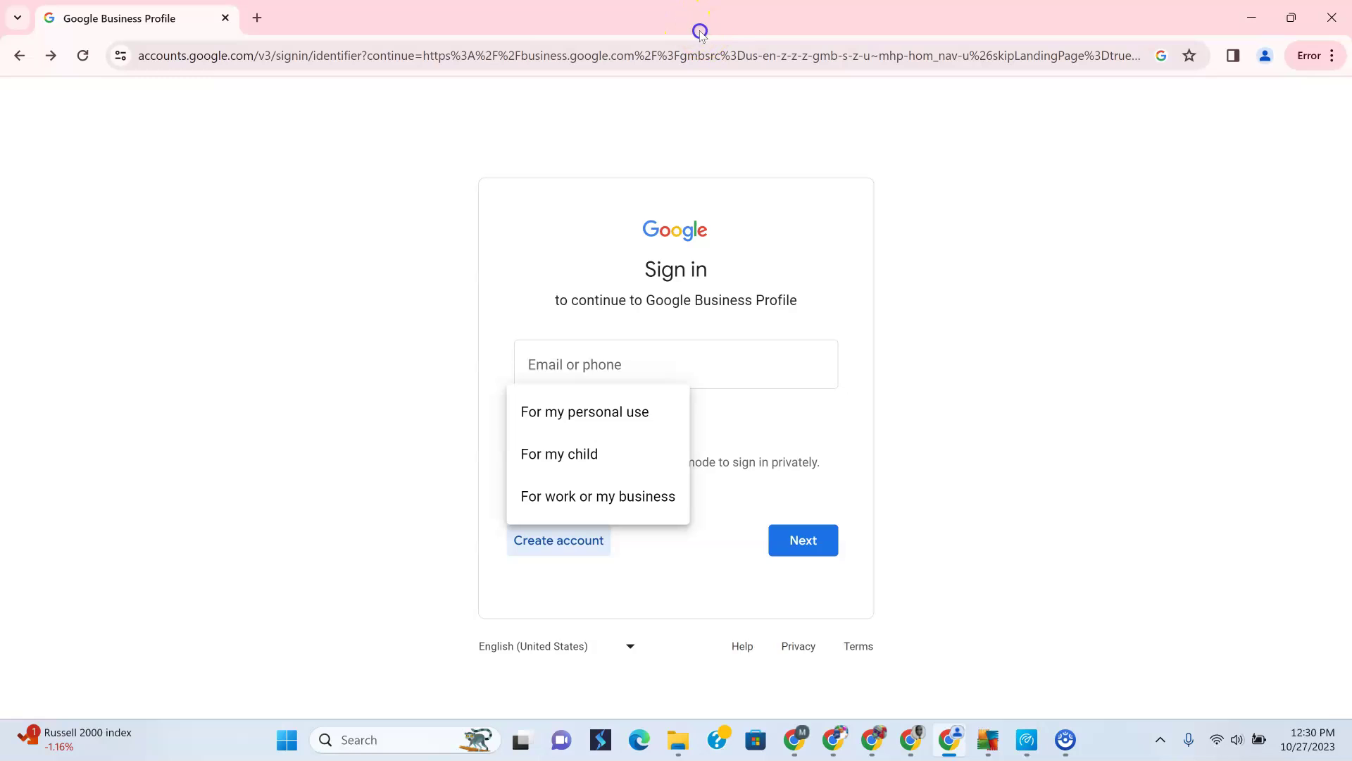
Move the sign-in window out of view and open the Business Solutions menu.
{"action": "left_click_drag", "start_coordinate": [701, 34], "coordinate": [665, 60]}
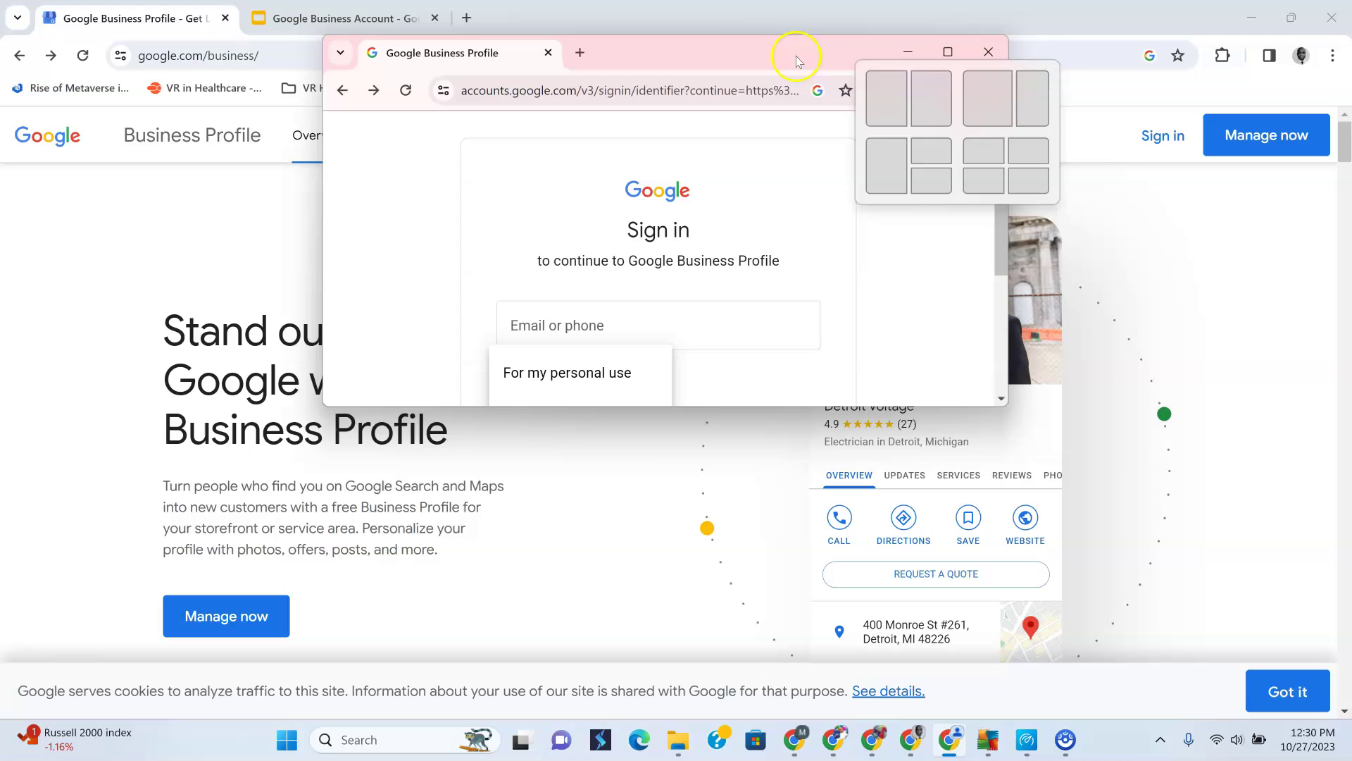
{"action": "left_click_drag", "start_coordinate": [702, 48], "coordinate": [1351, 52]}
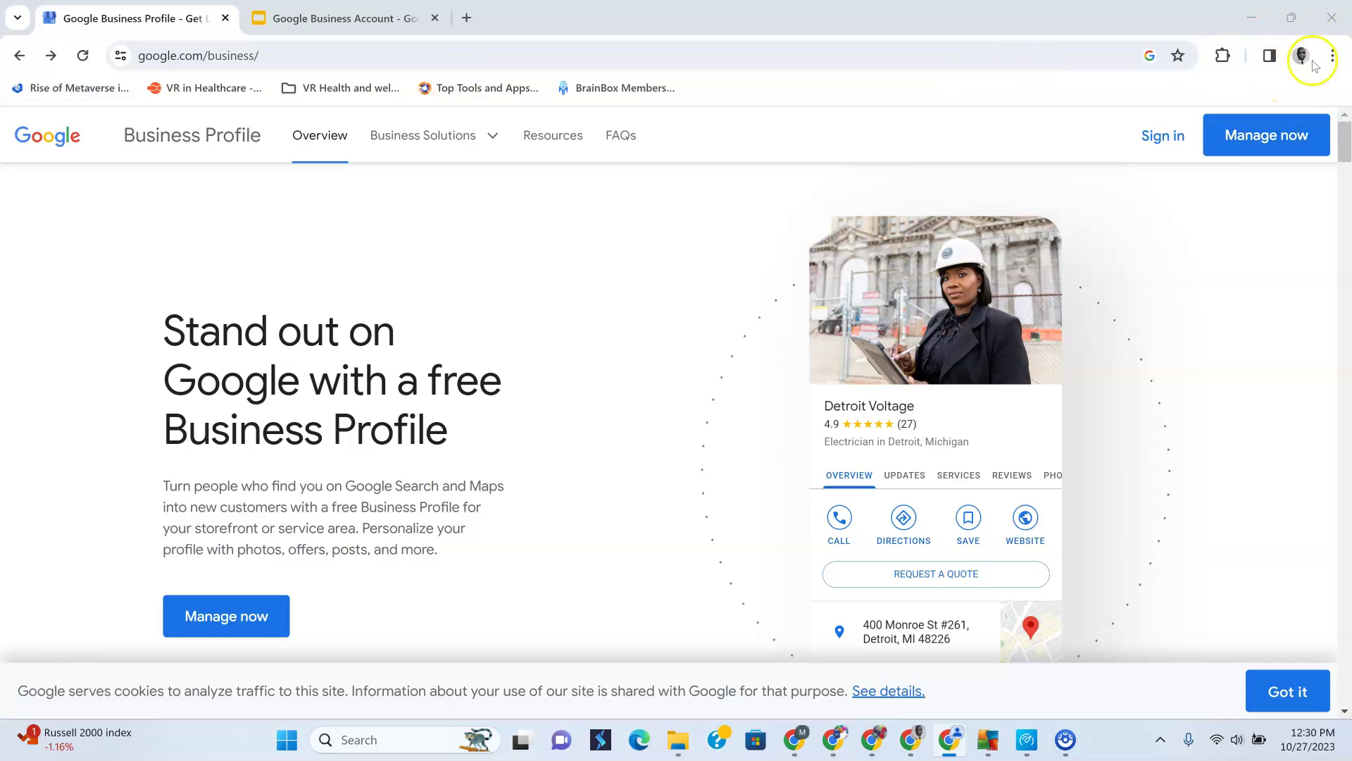
{"action": "left_click", "coordinate": [492, 135]}
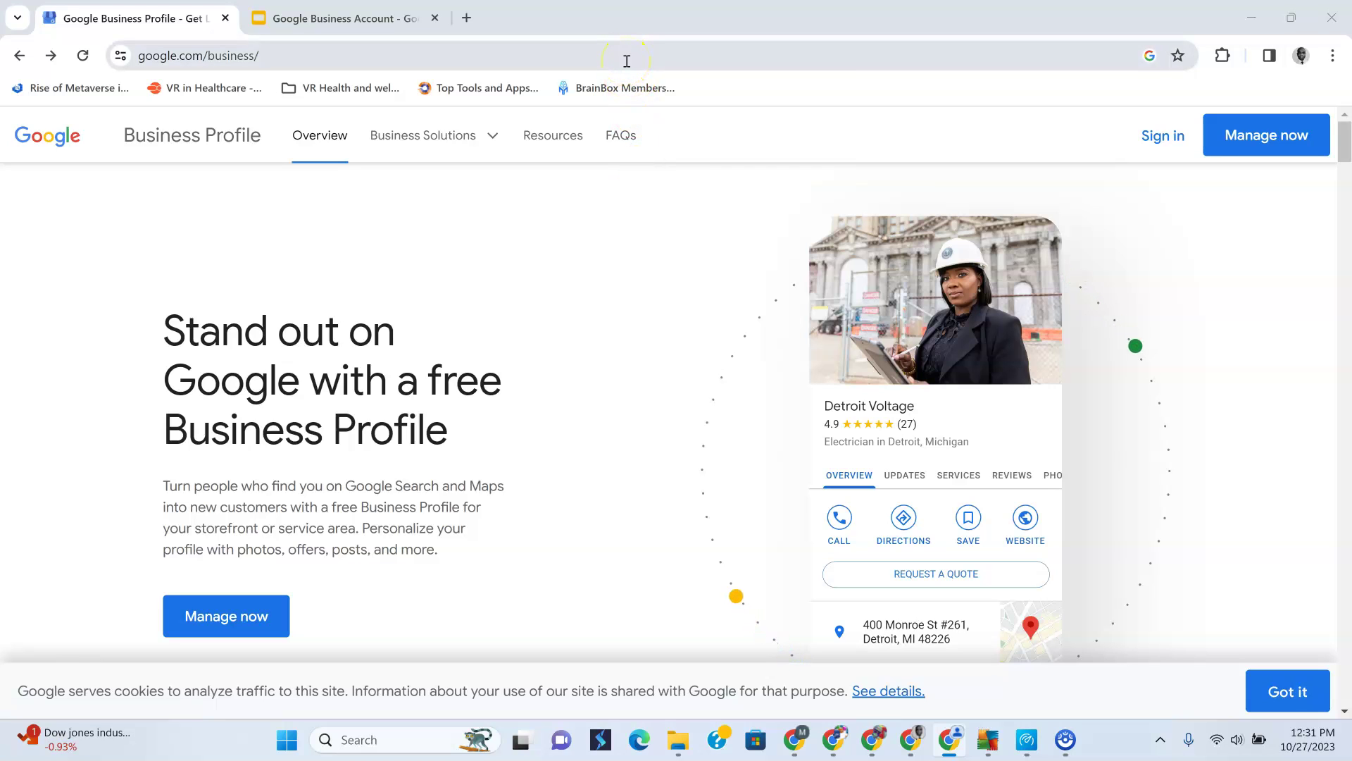
Go back to the search results and reopen the 'Google Business Profile – Get Listed on Google' result.
{"action": "left_click", "coordinate": [19, 58]}
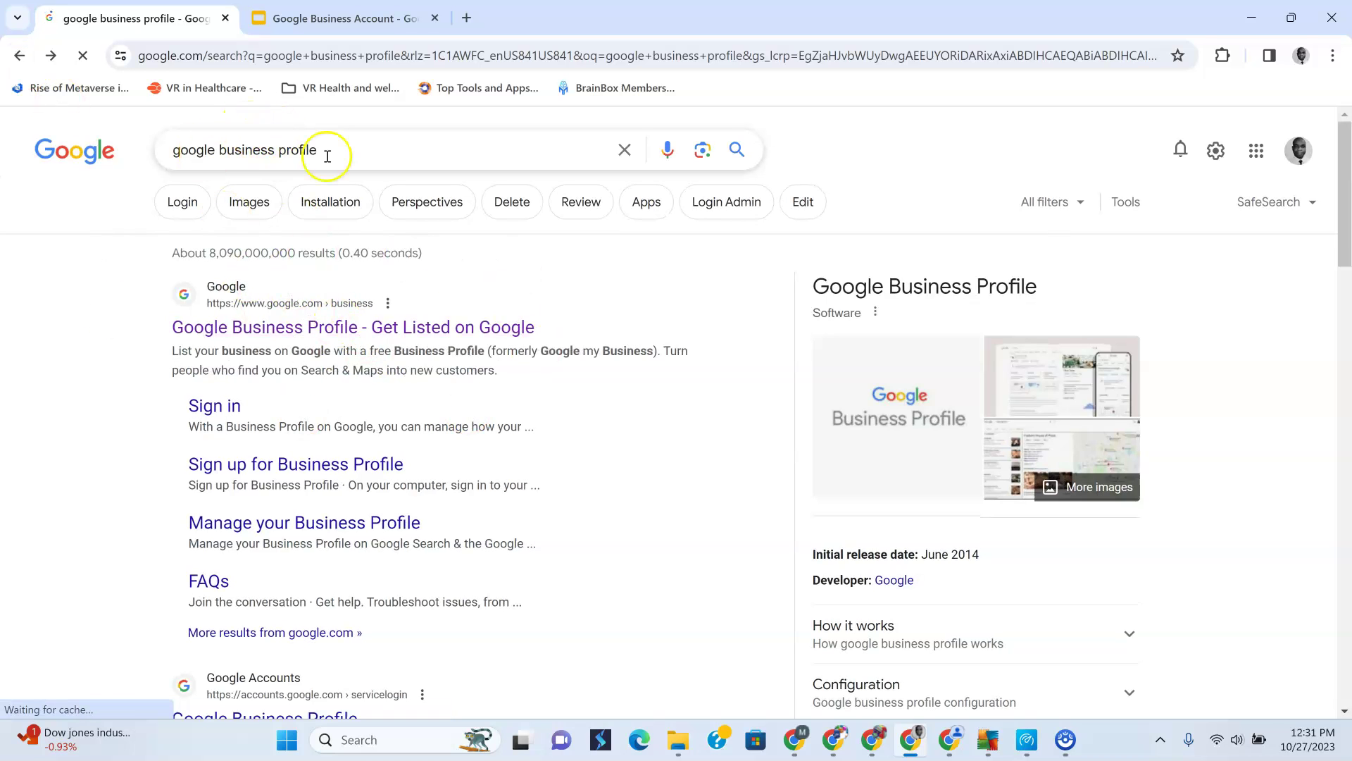
{"action": "left_click", "coordinate": [286, 331]}
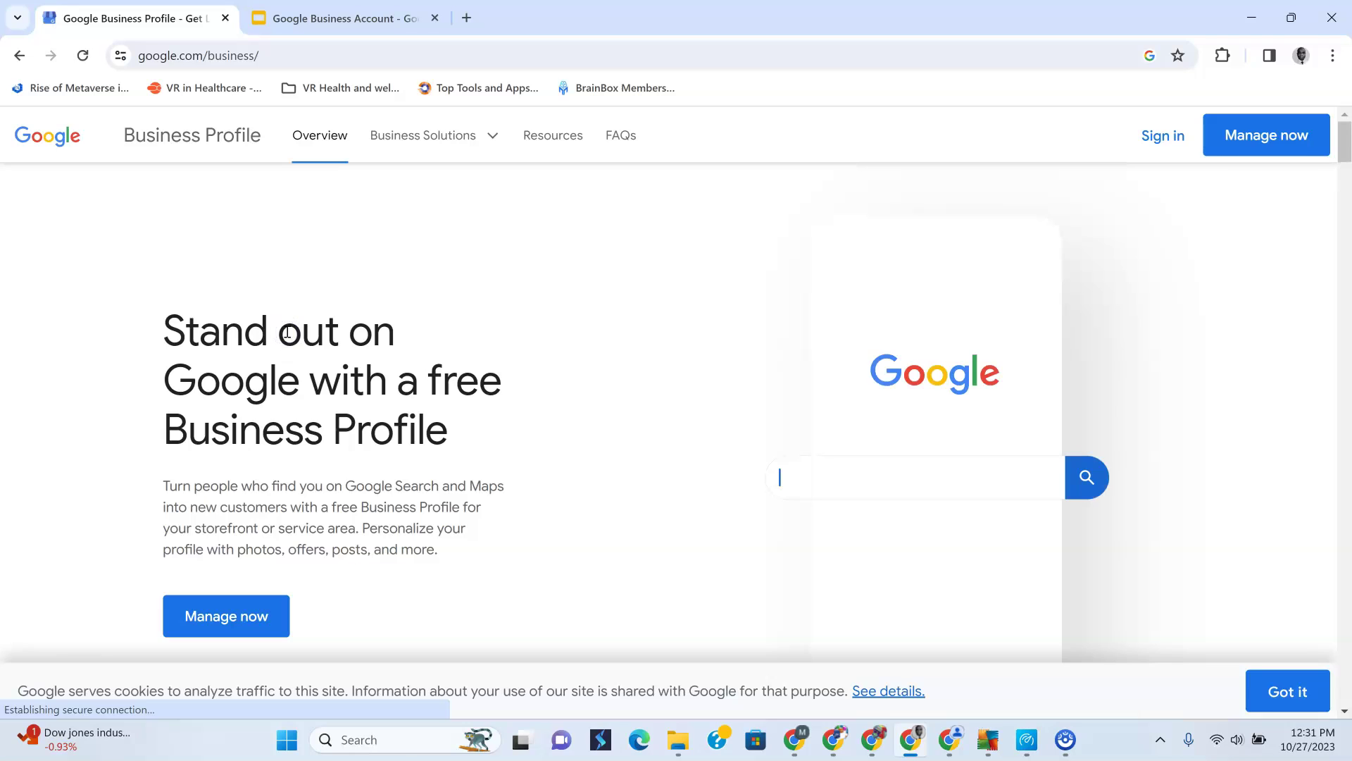
{"action": "type", "text": "Electricians near me"}
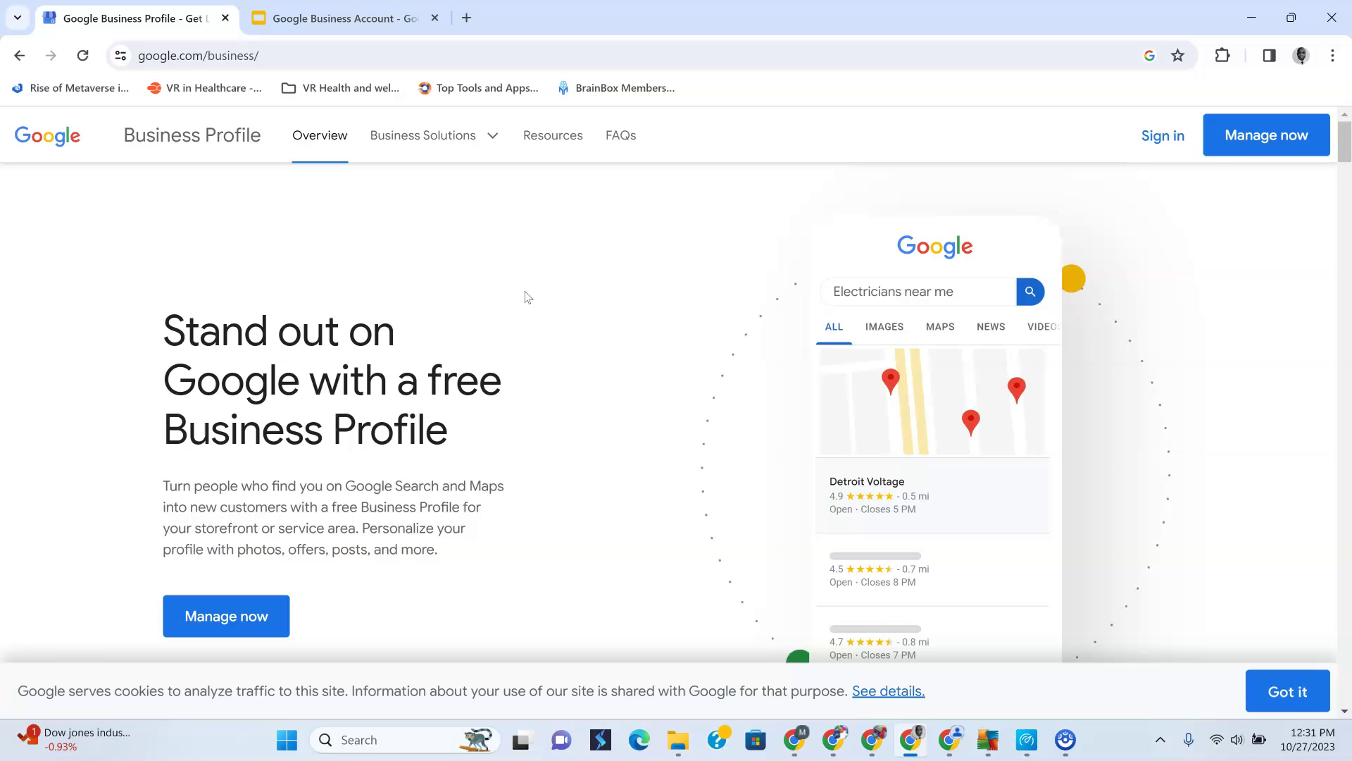
Start a profile via Manage now, enter BizCrown Media, and pick its existing West Dundee listing.
{"action": "left_click", "coordinate": [1252, 145]}
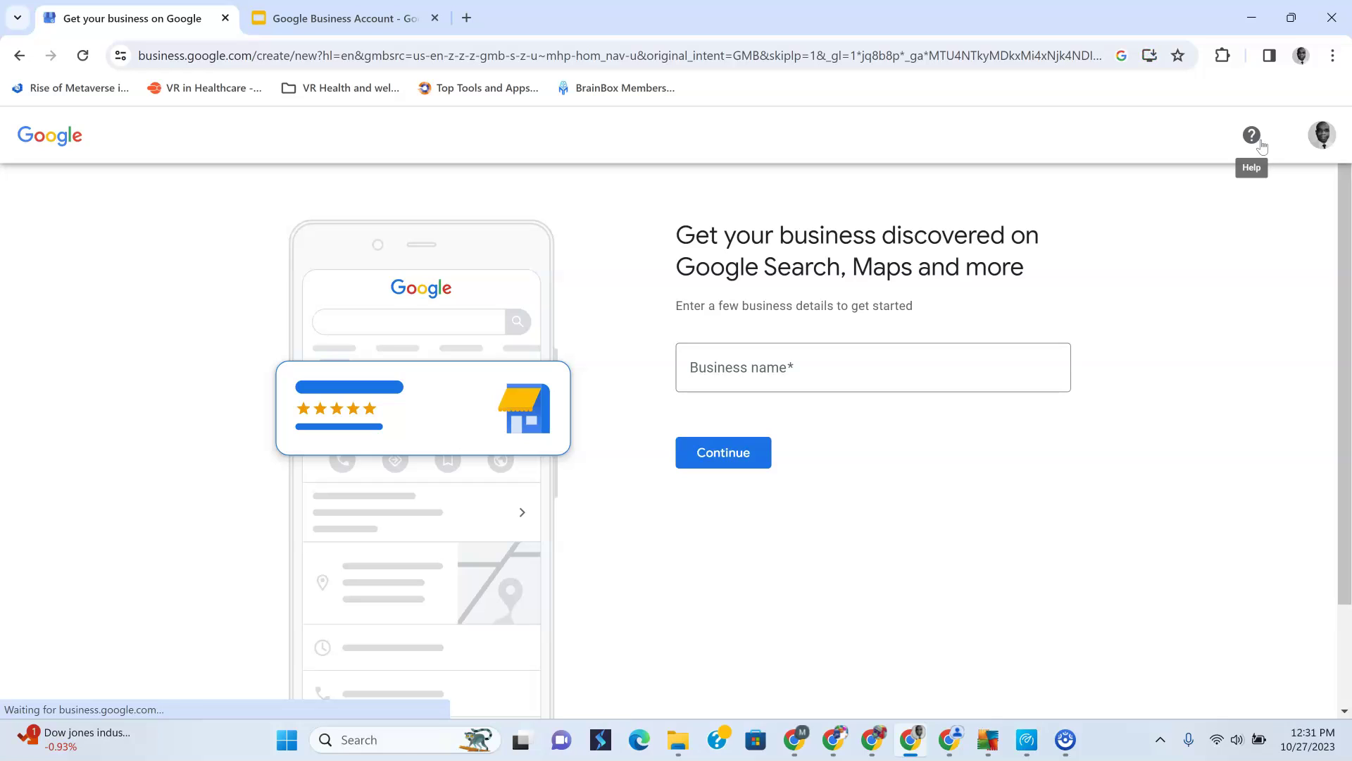
{"action": "left_click", "coordinate": [793, 376]}
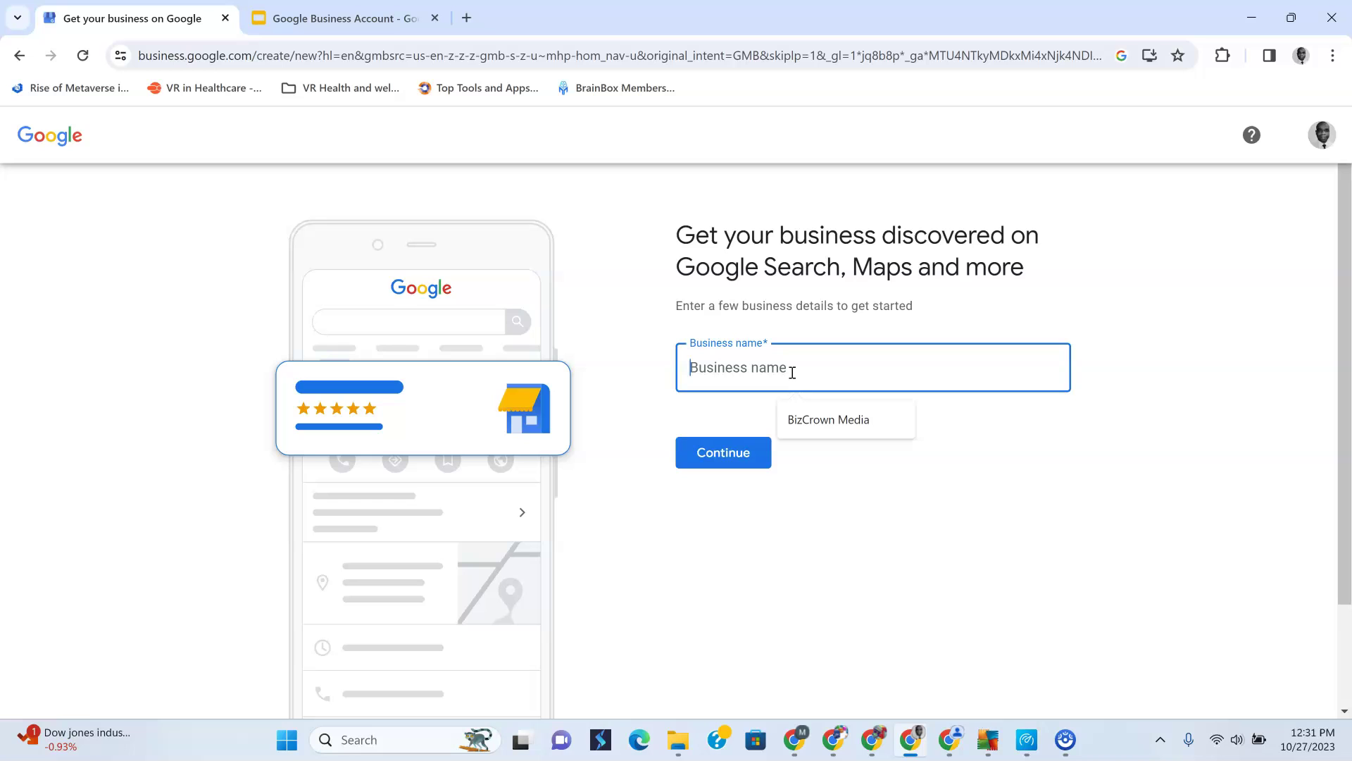
{"action": "left_click", "coordinate": [798, 423]}
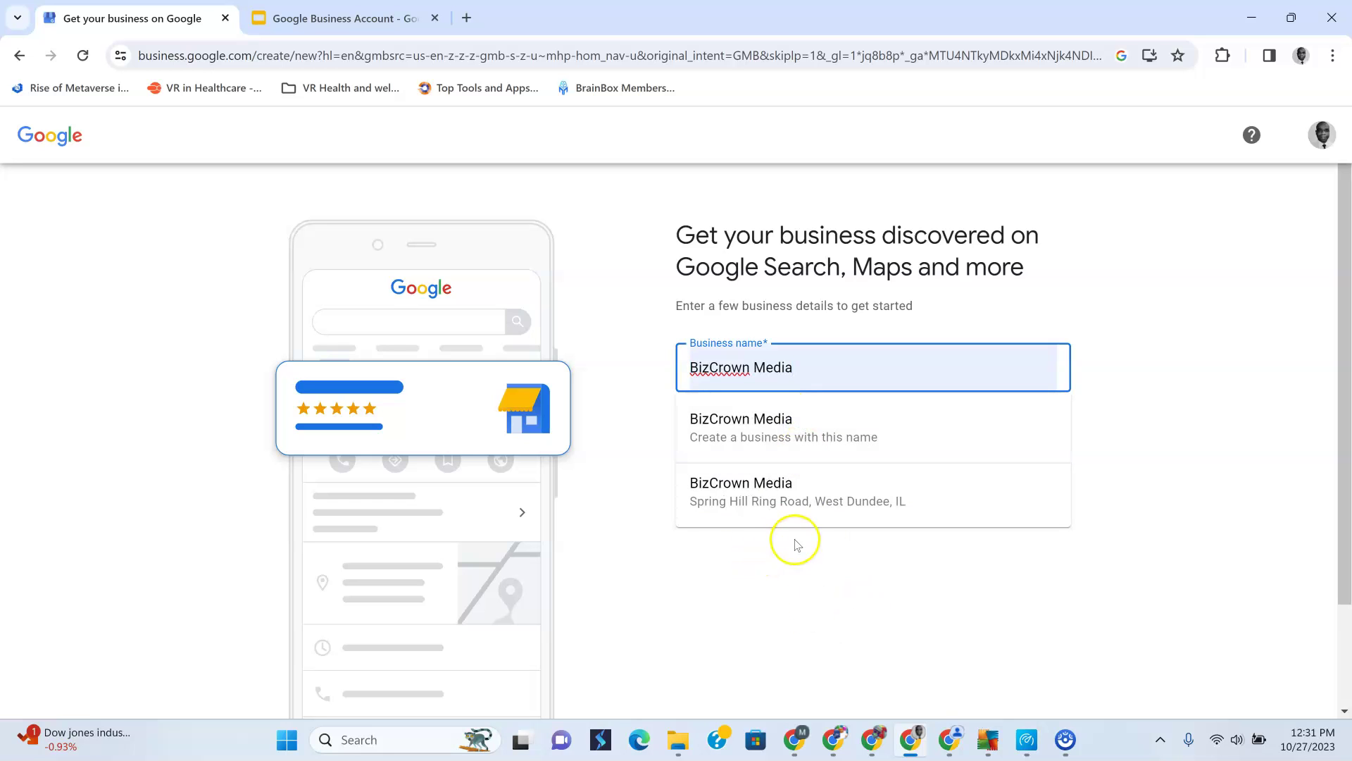
{"action": "left_click", "coordinate": [617, 289]}
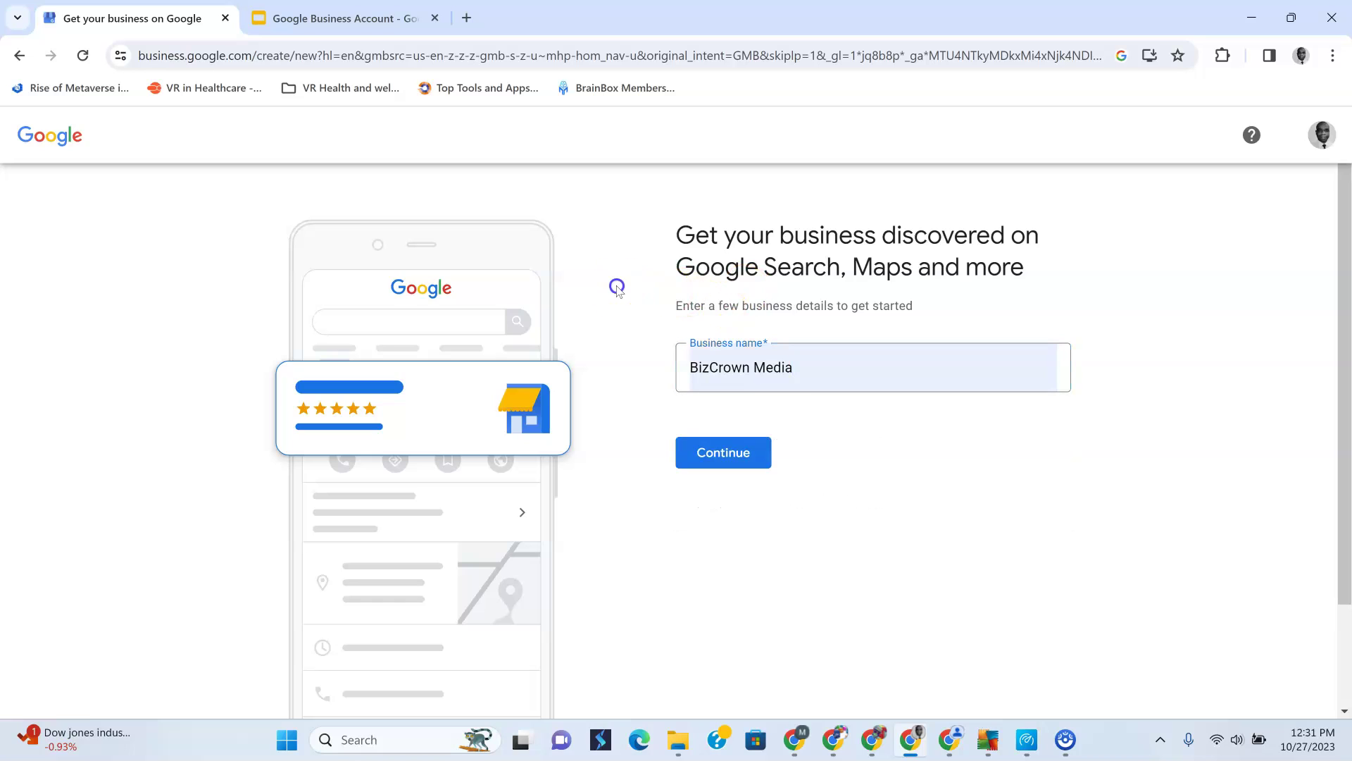
{"action": "left_click", "coordinate": [822, 367]}
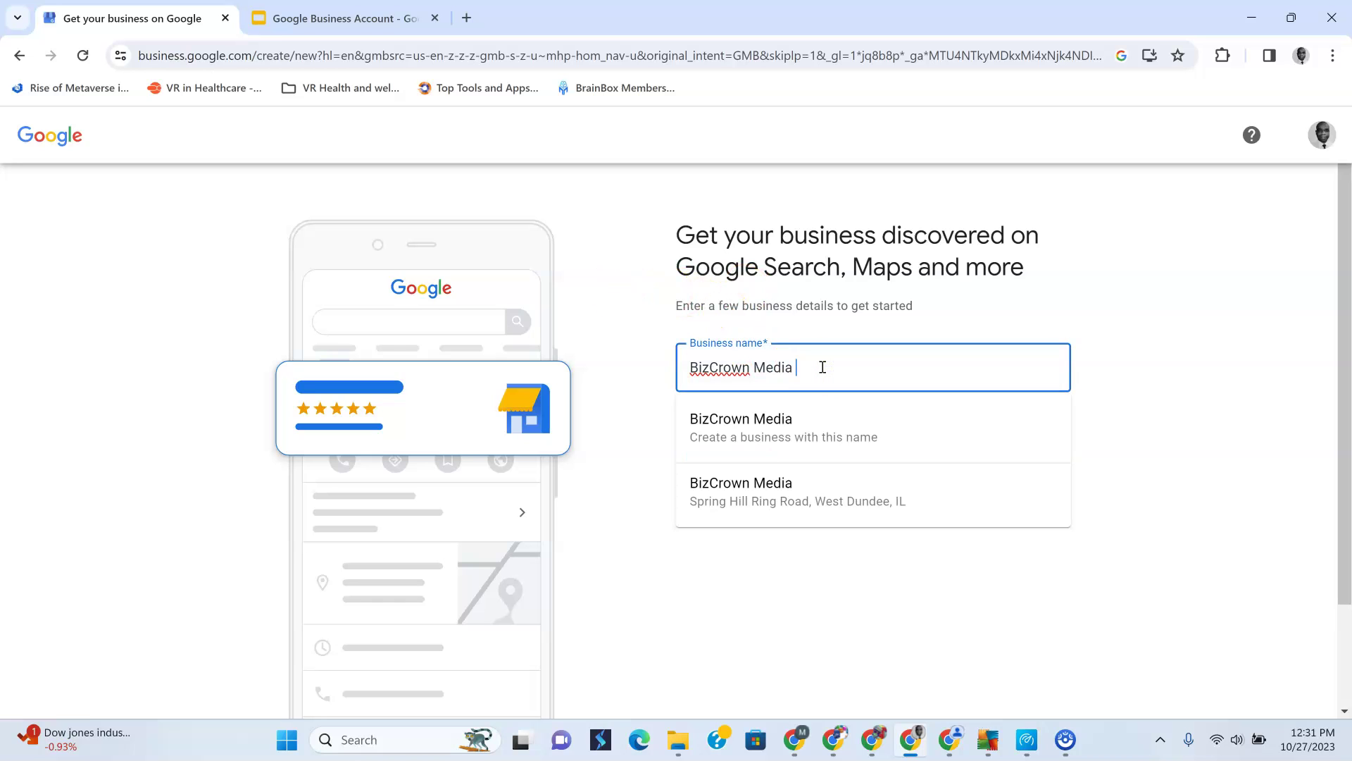
{"action": "left_click", "coordinate": [792, 496]}
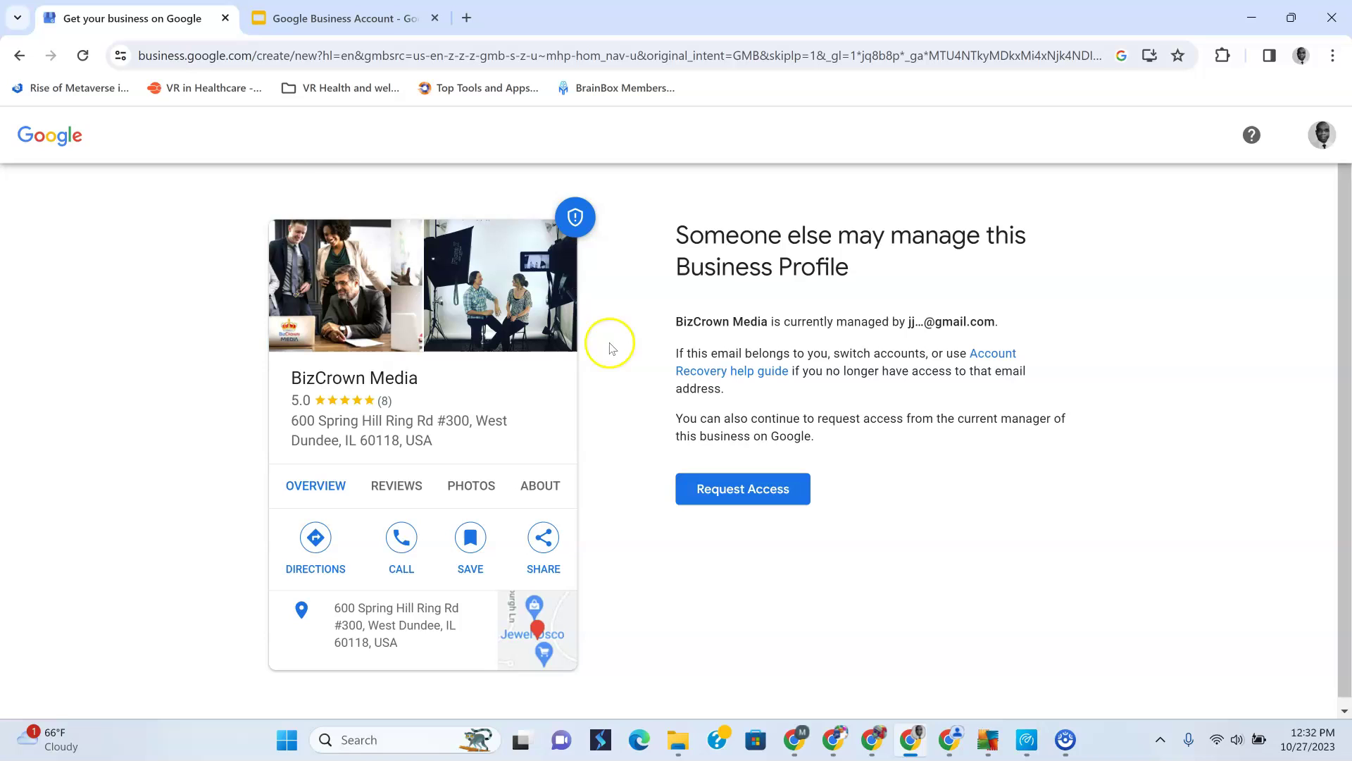
Replace the BizCrown Media name with Gramleap and create a new business with that name.
{"action": "left_click", "coordinate": [19, 56]}
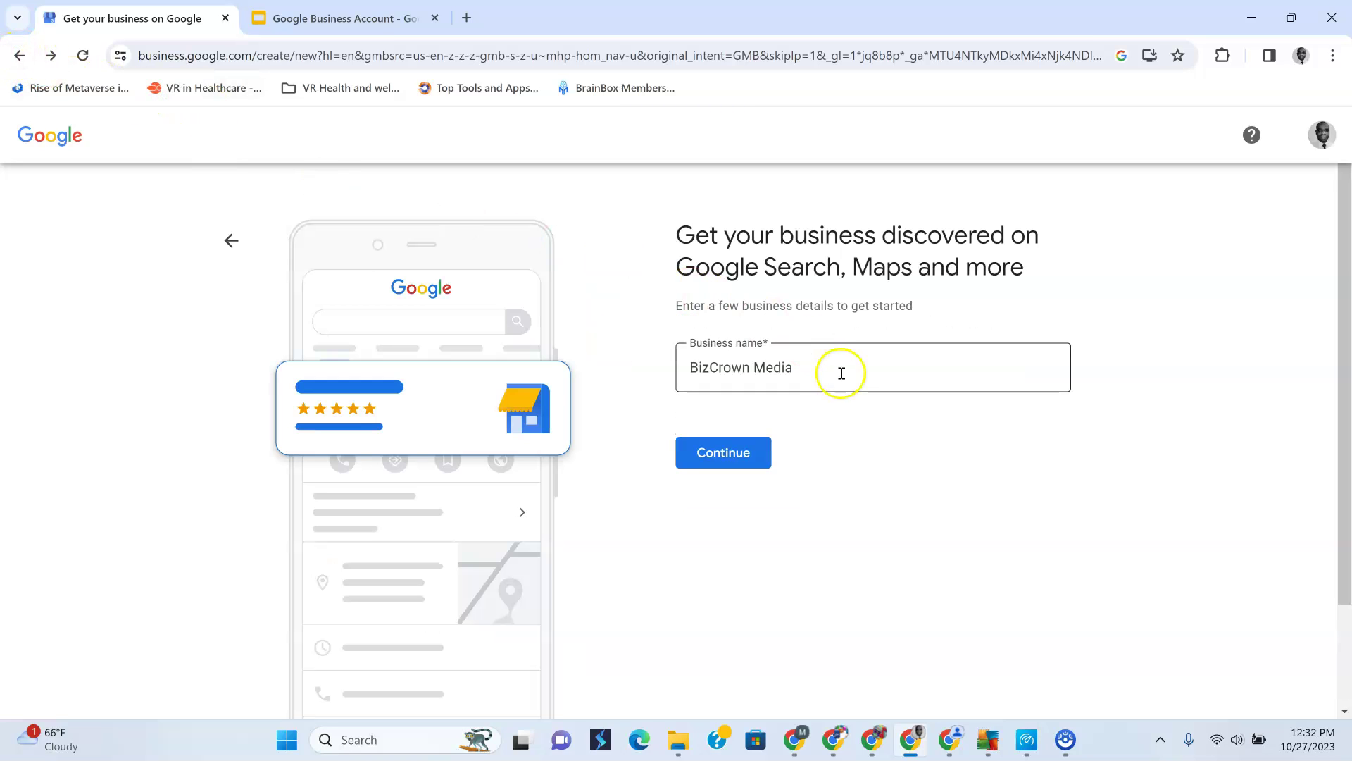
{"action": "left_click", "coordinate": [817, 372]}
{"action": "left_click_drag", "start_coordinate": [817, 372], "coordinate": [541, 352]}
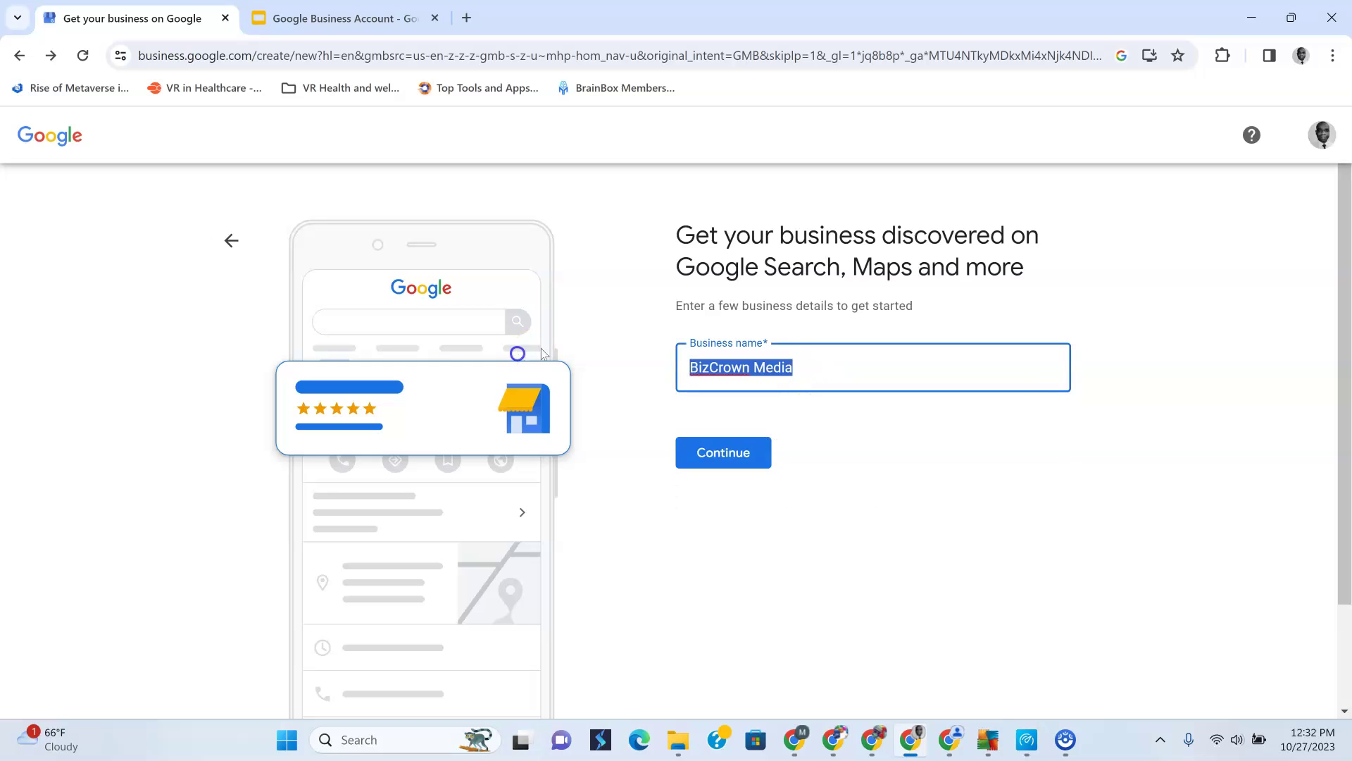
{"action": "type", "text": "Gr"}
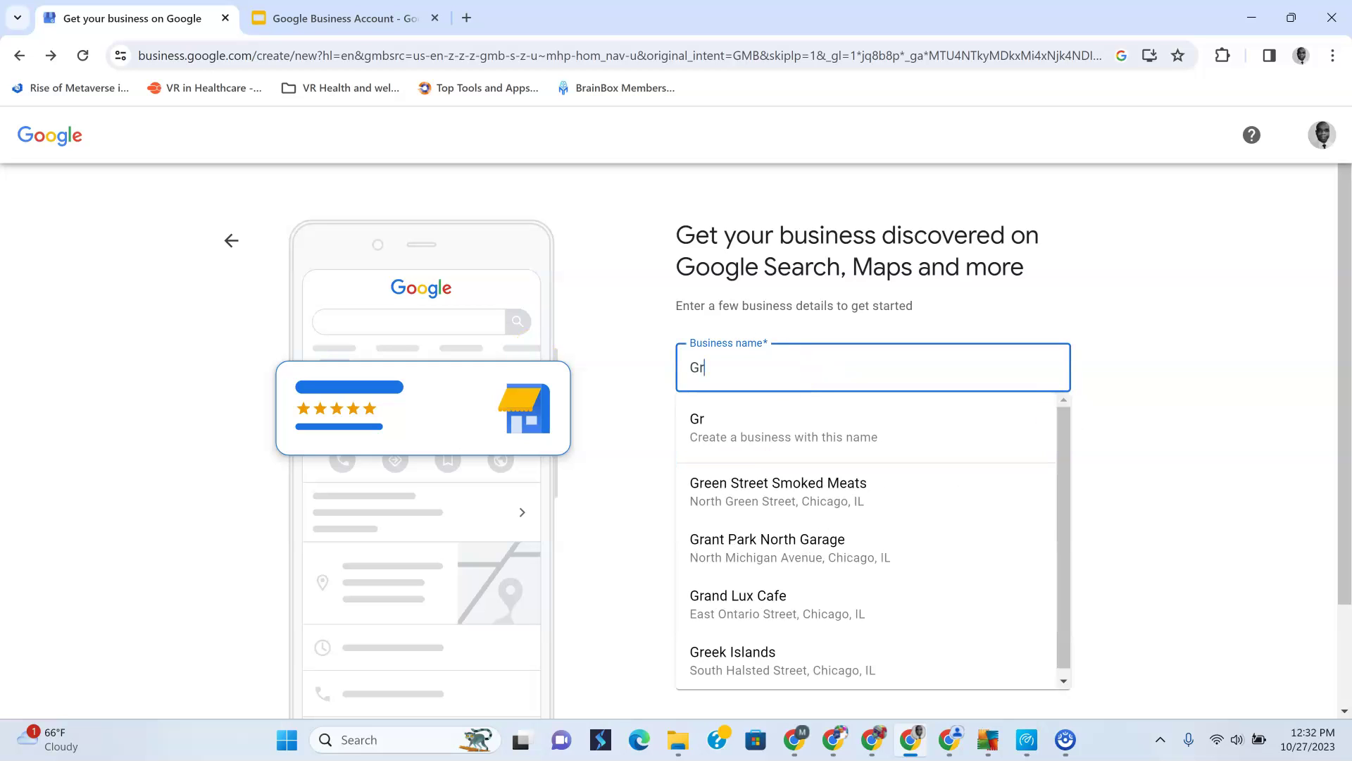
{"action": "type", "text": "amleap"}
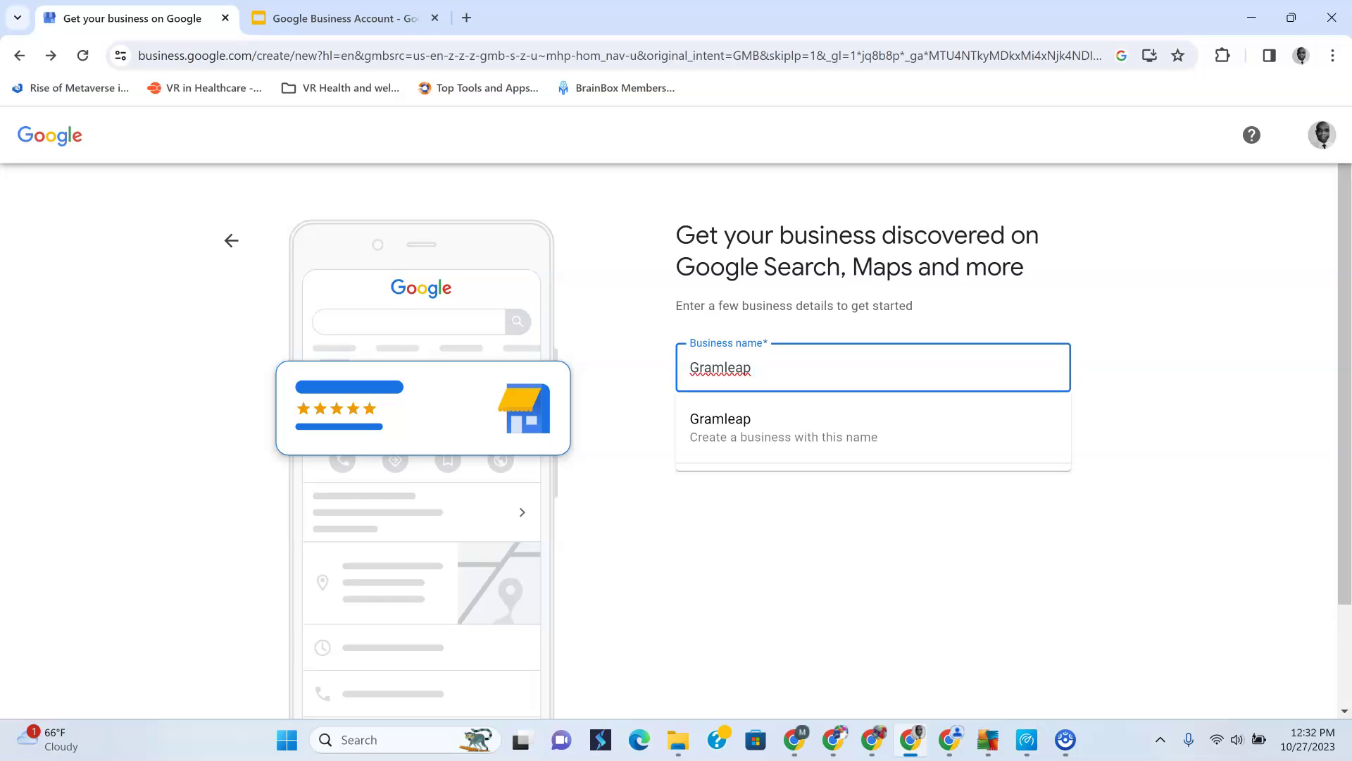
{"action": "left_click", "coordinate": [771, 453]}
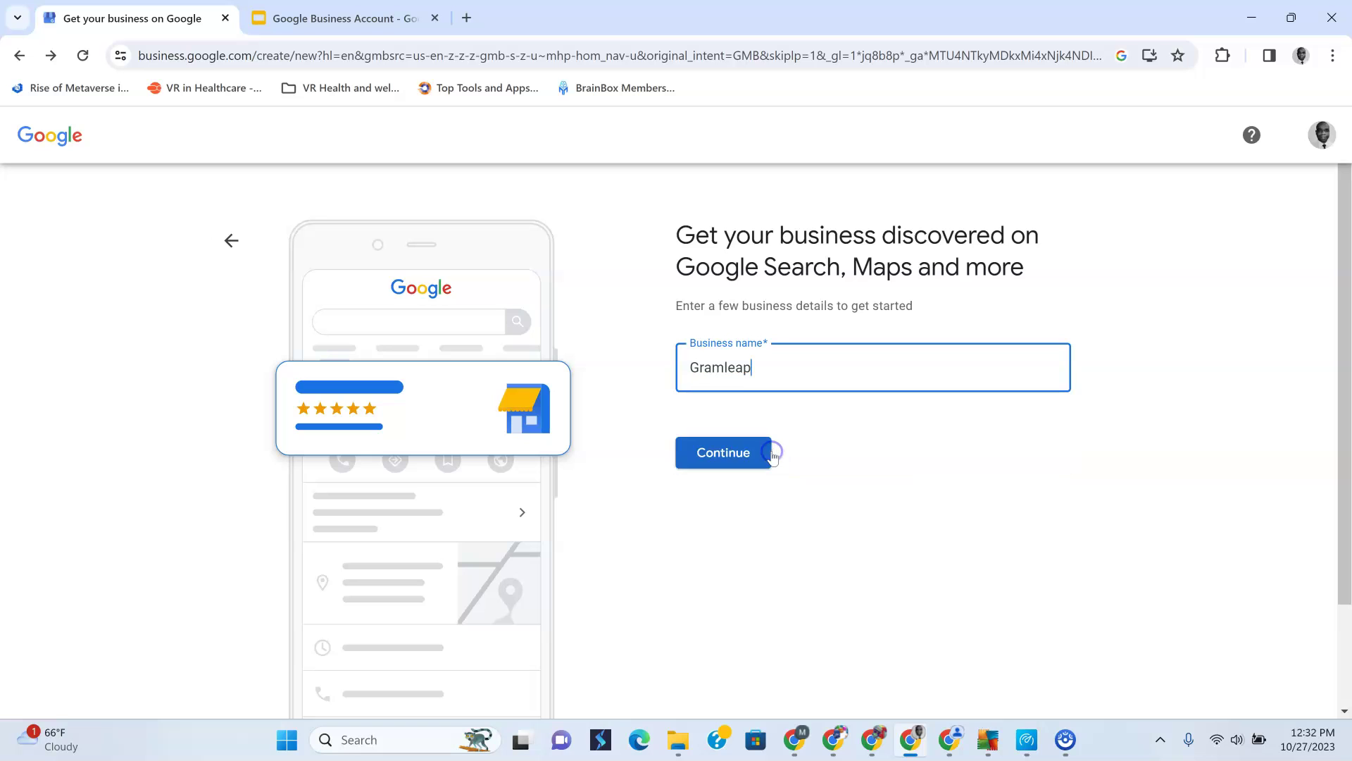
{"action": "left_click", "coordinate": [736, 455]}
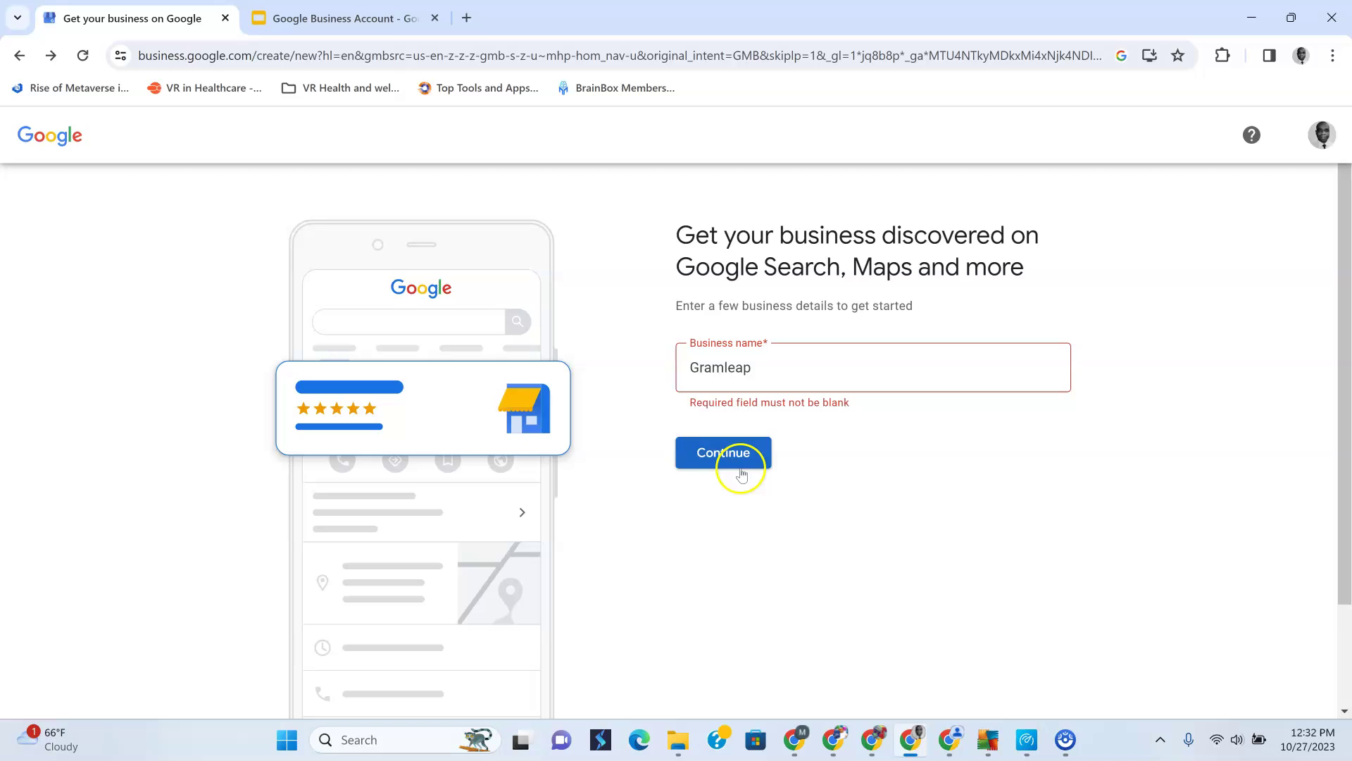
{"action": "left_click", "coordinate": [737, 463]}
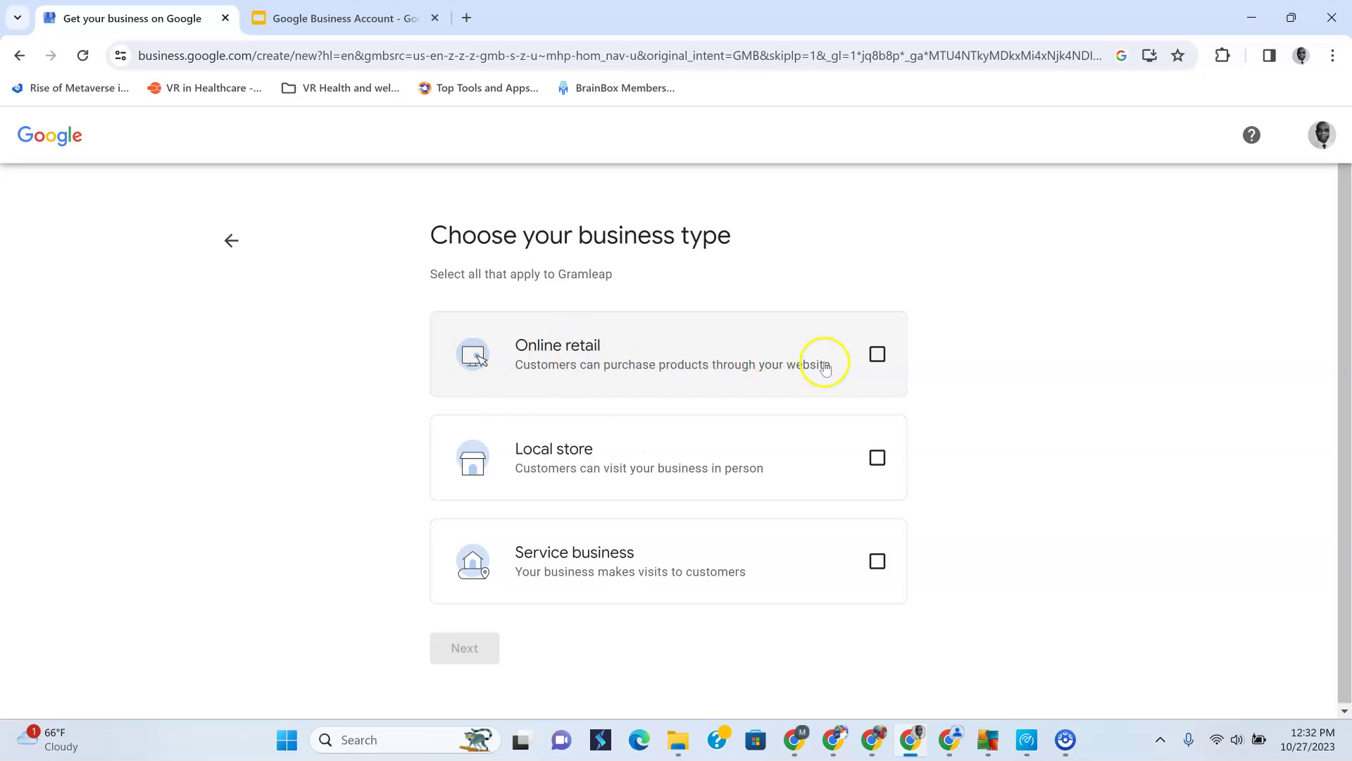
Make Service business the only business type, clearing Online retail and Local store, and continue.
{"action": "left_click", "coordinate": [876, 356]}
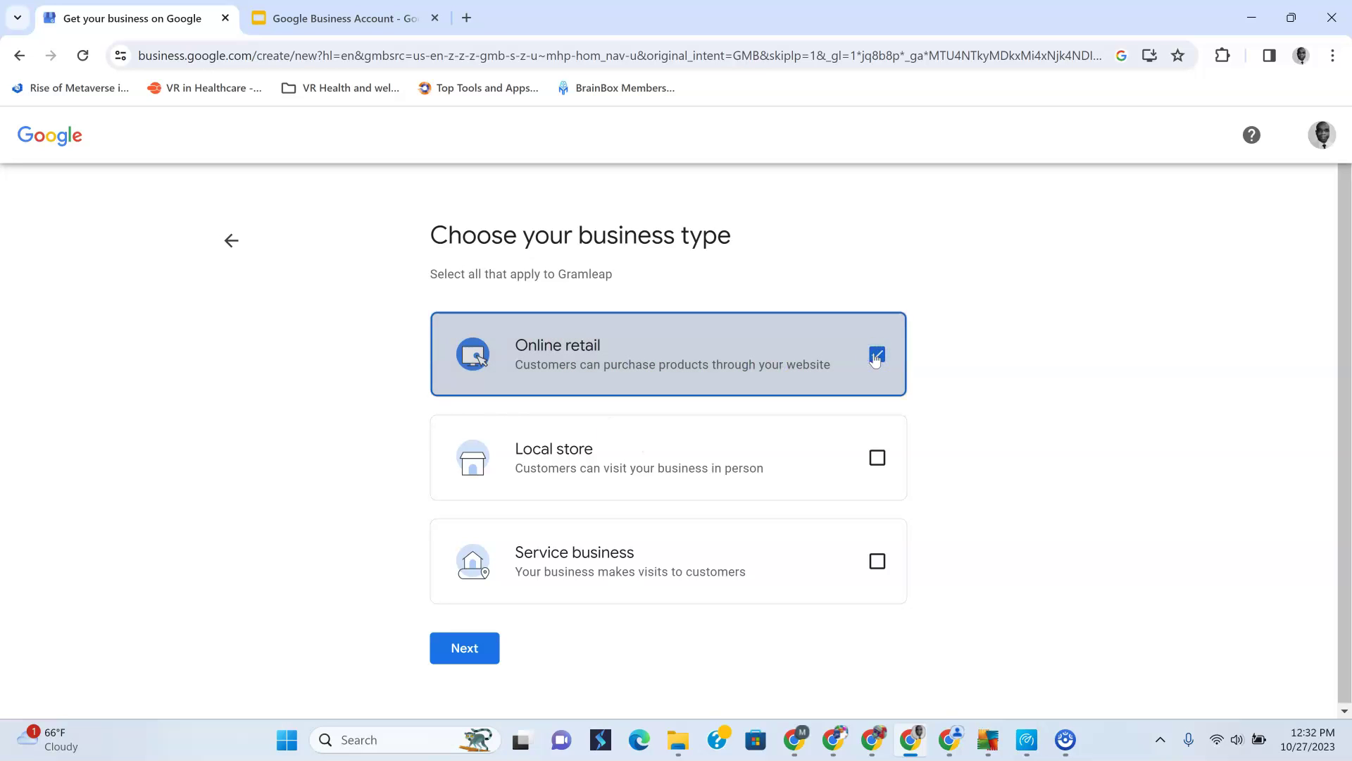
{"action": "left_click", "coordinate": [875, 356]}
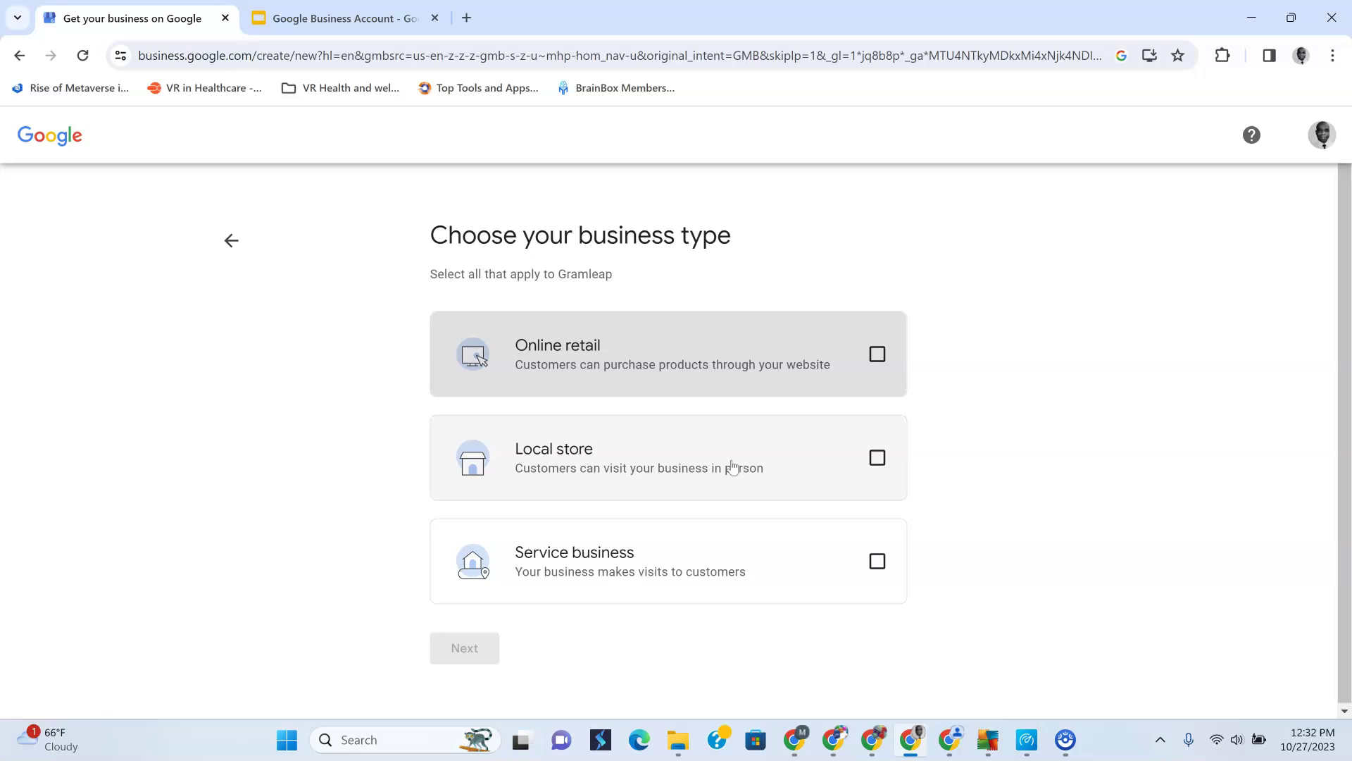
{"action": "left_click", "coordinate": [877, 458]}
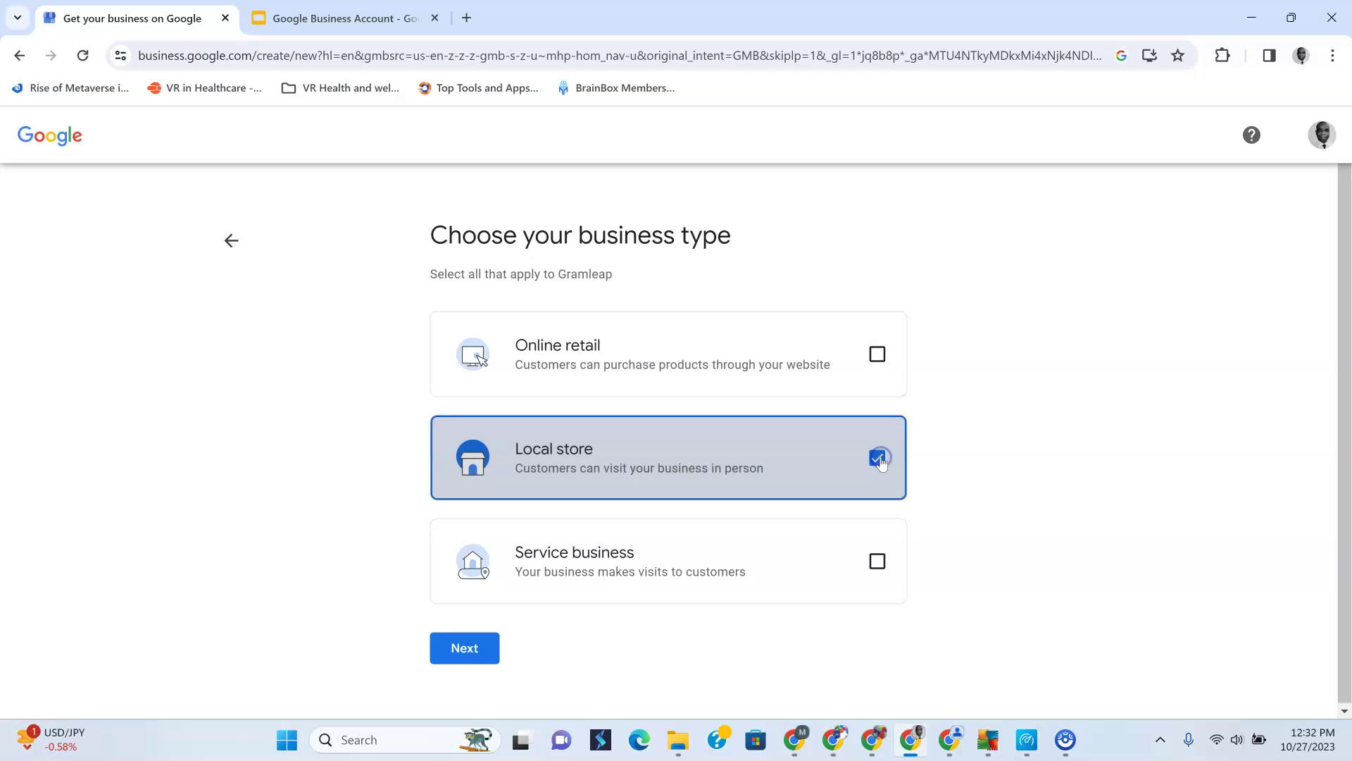
{"action": "left_click", "coordinate": [874, 458]}
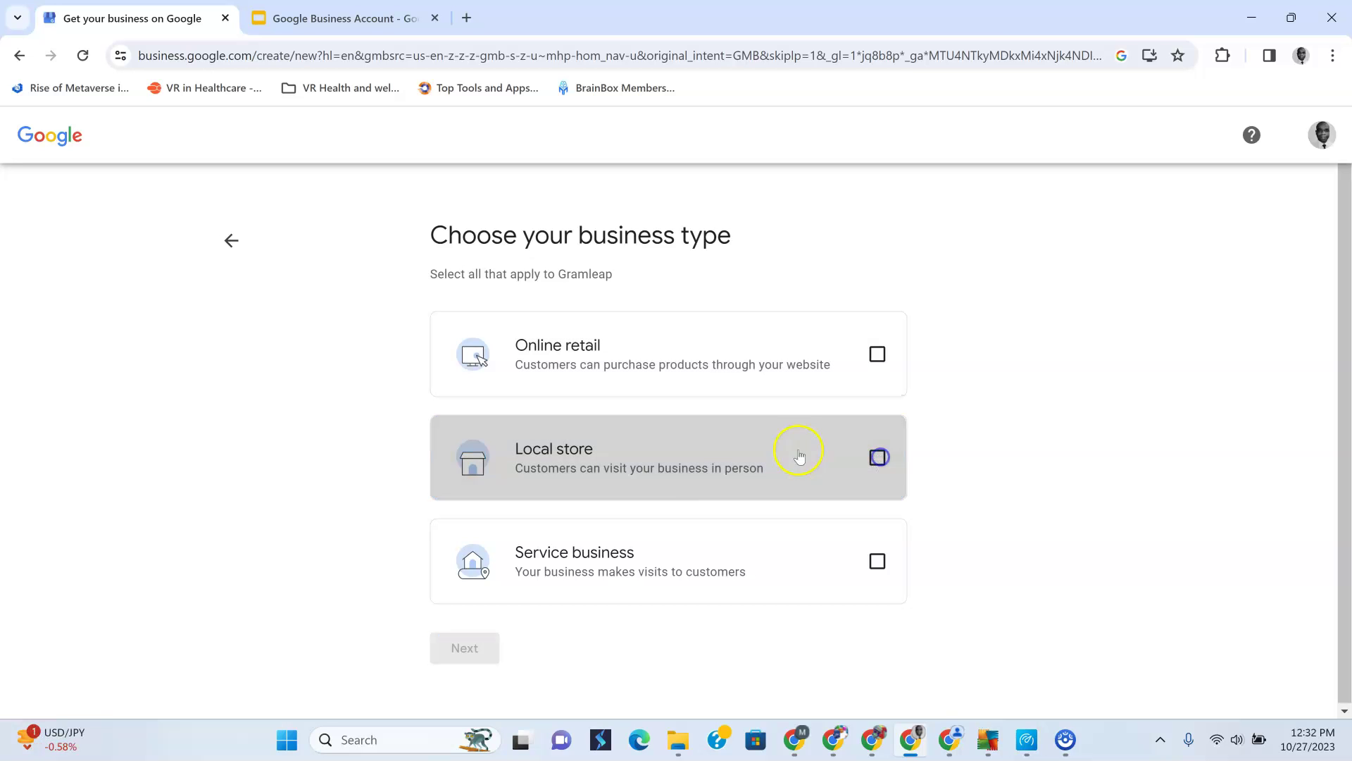
{"action": "left_click", "coordinate": [876, 563]}
{"action": "left_click", "coordinate": [457, 652]}
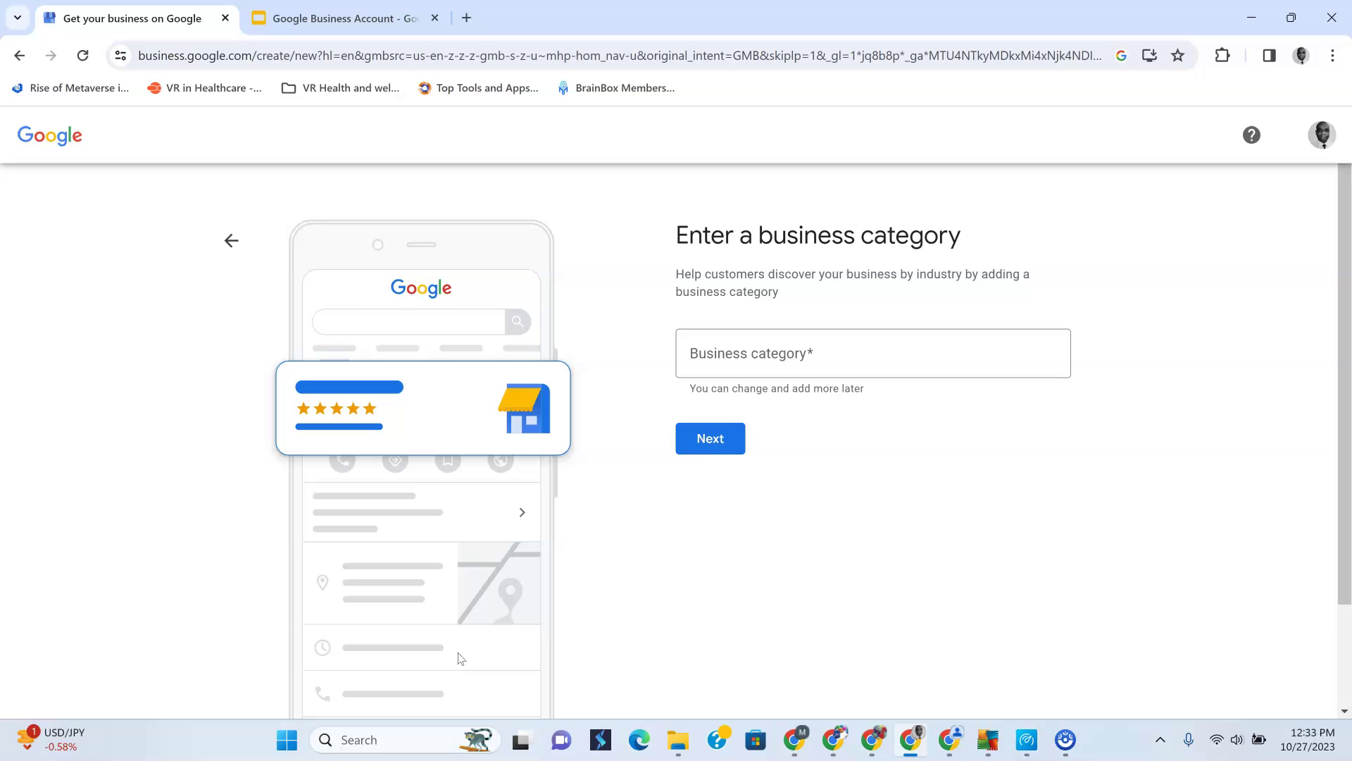
Search 'marketing' and choose Internet marketing service as the business category, then continue.
{"action": "left_click", "coordinate": [745, 353]}
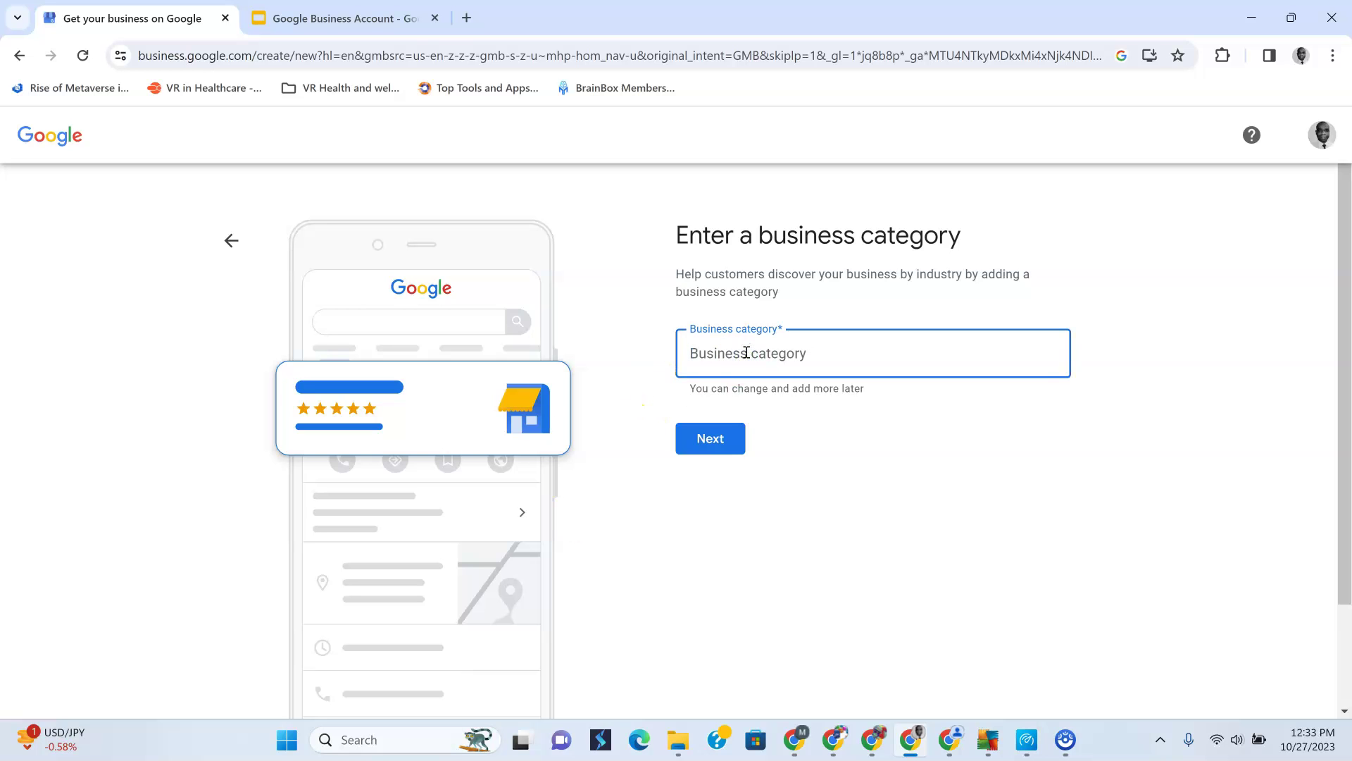
{"action": "left_click", "coordinate": [360, 15]}
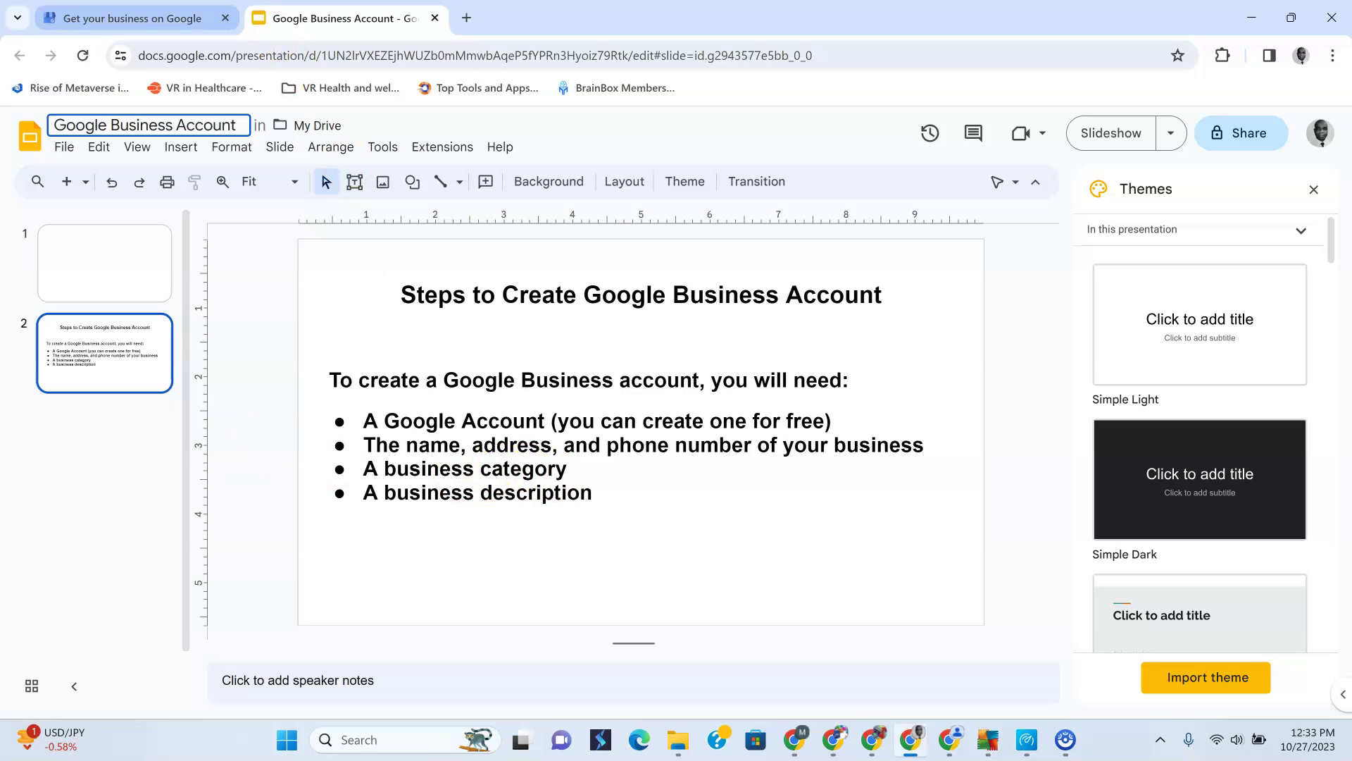
{"action": "left_click", "coordinate": [94, 23]}
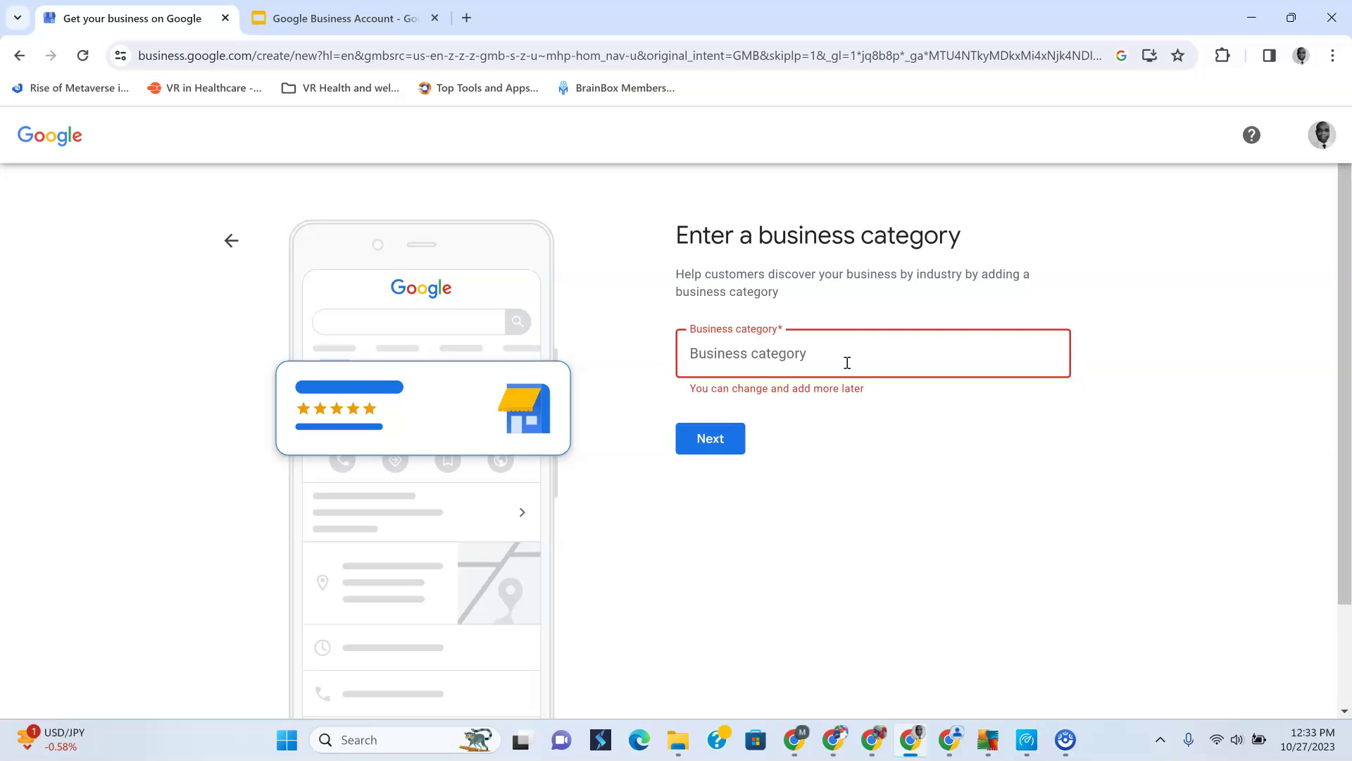
{"action": "type", "text": "marke"}
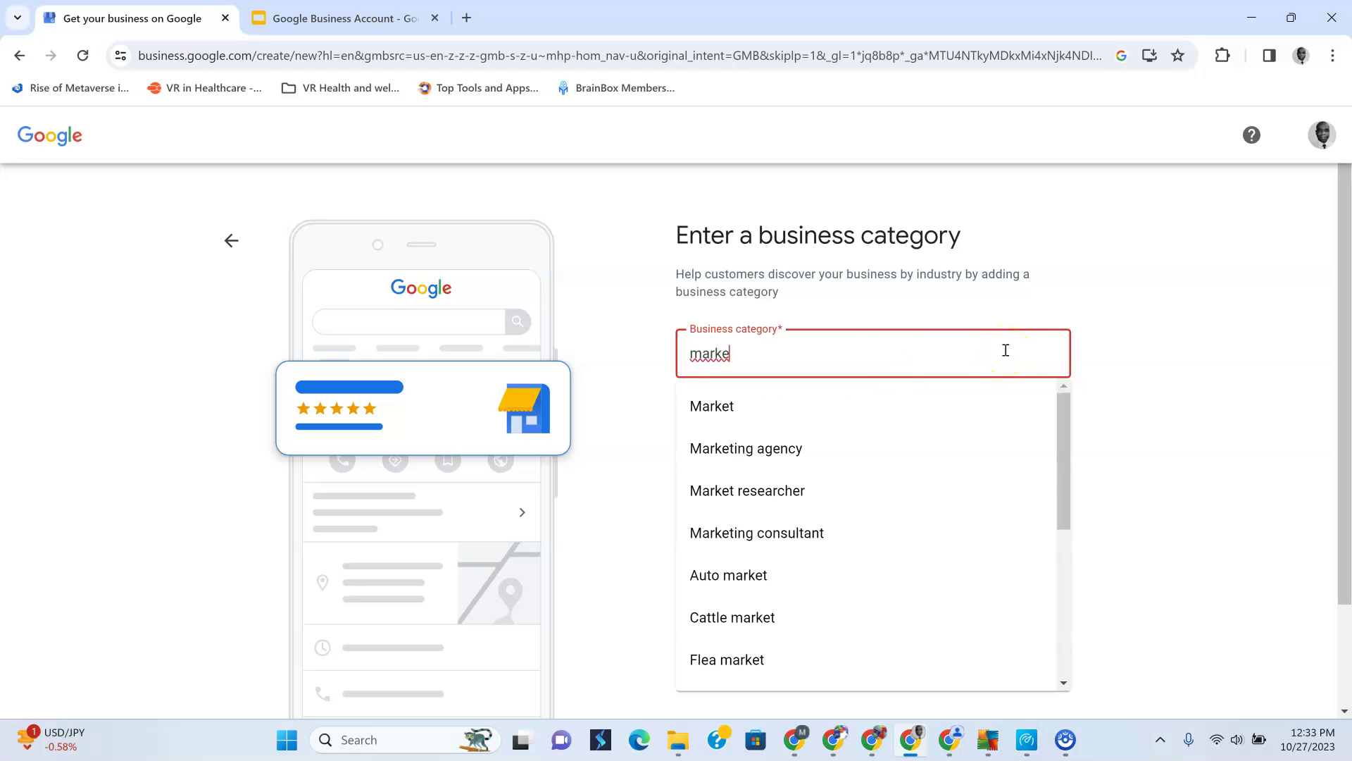
{"action": "type", "text": "tin"}
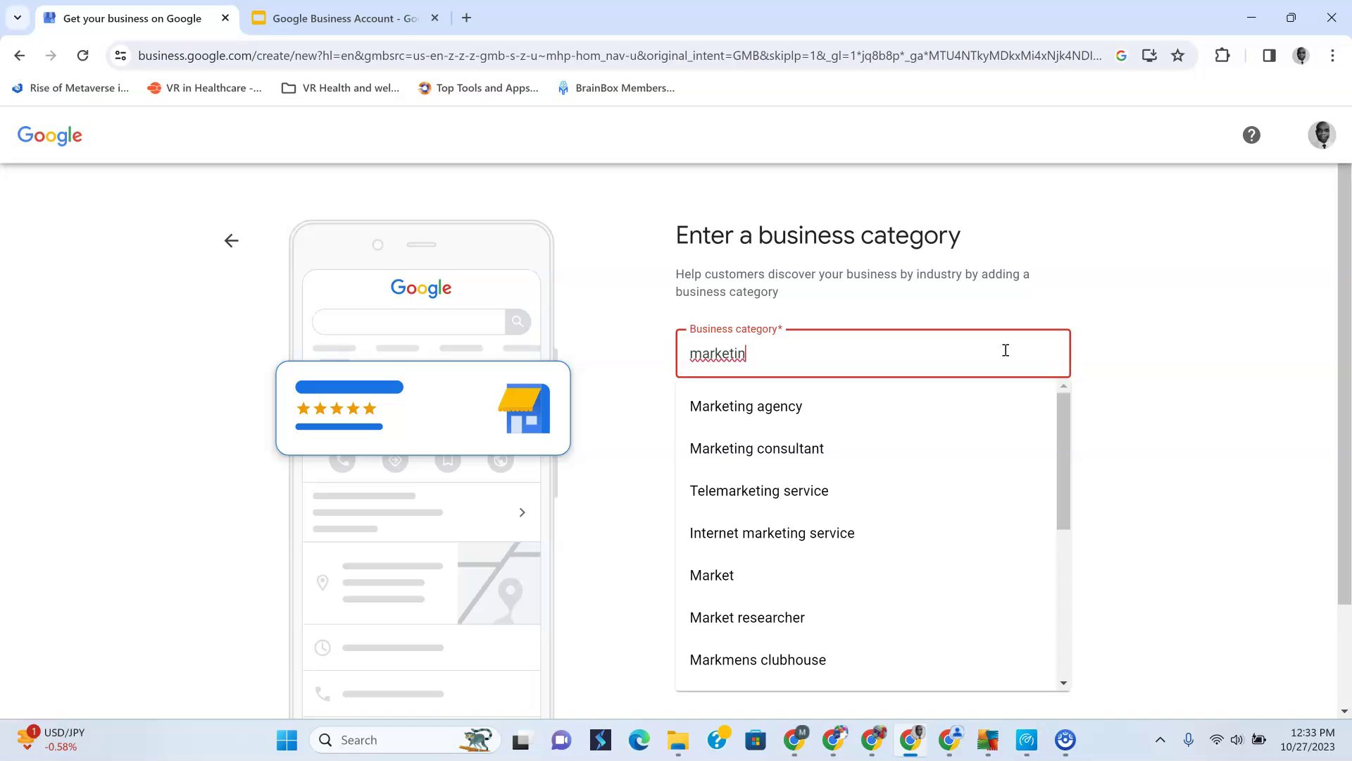
{"action": "type", "text": "g"}
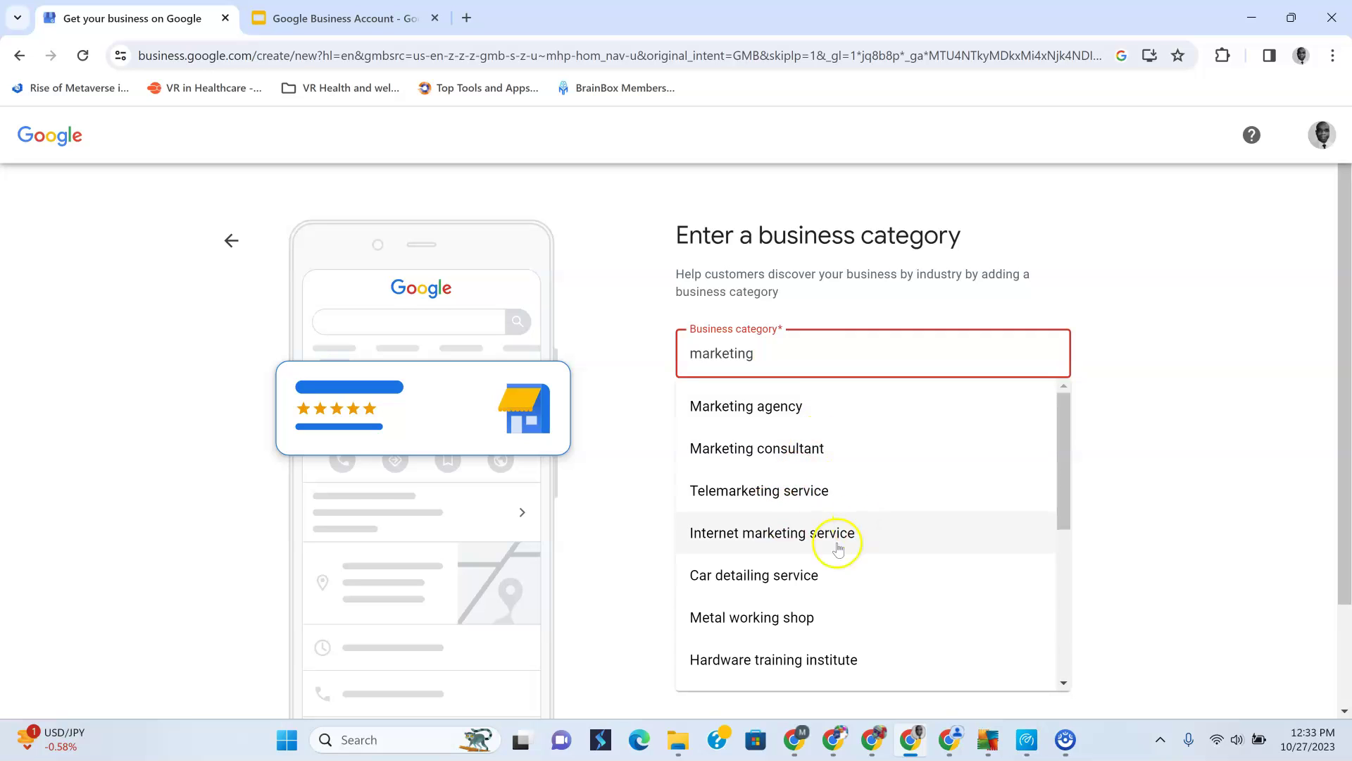
{"action": "scroll", "coordinate": [770, 561], "scroll_direction": "down", "scroll_amount": 1}
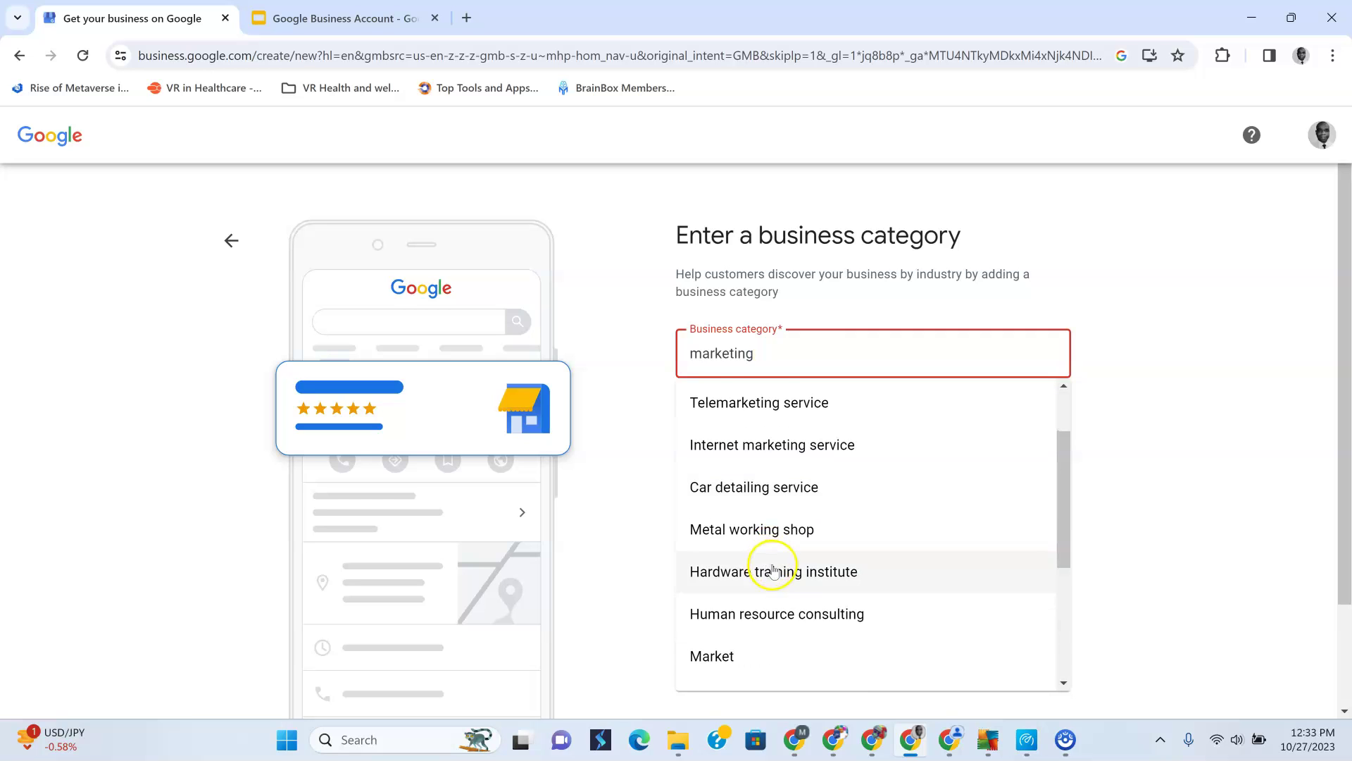
{"action": "scroll", "coordinate": [770, 572], "scroll_direction": "up", "scroll_amount": 1}
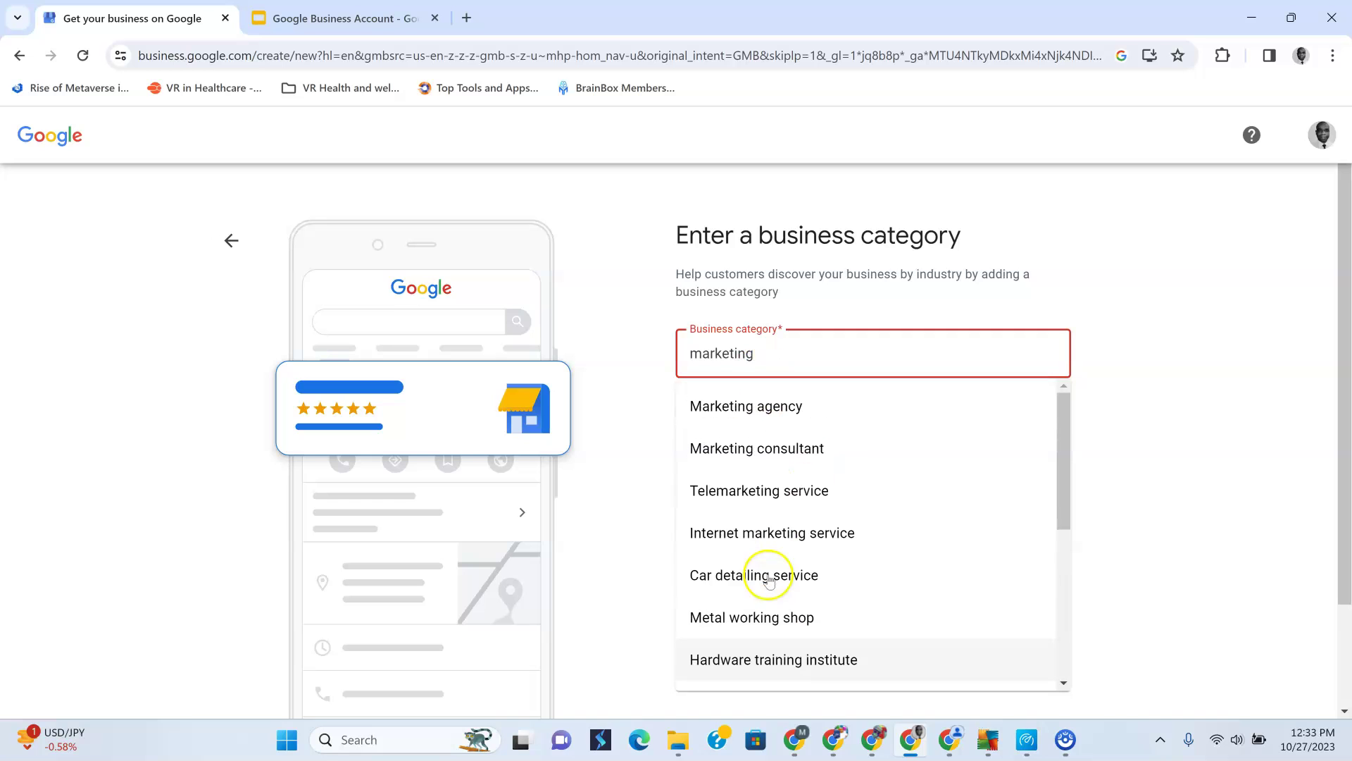
{"action": "left_click", "coordinate": [759, 543]}
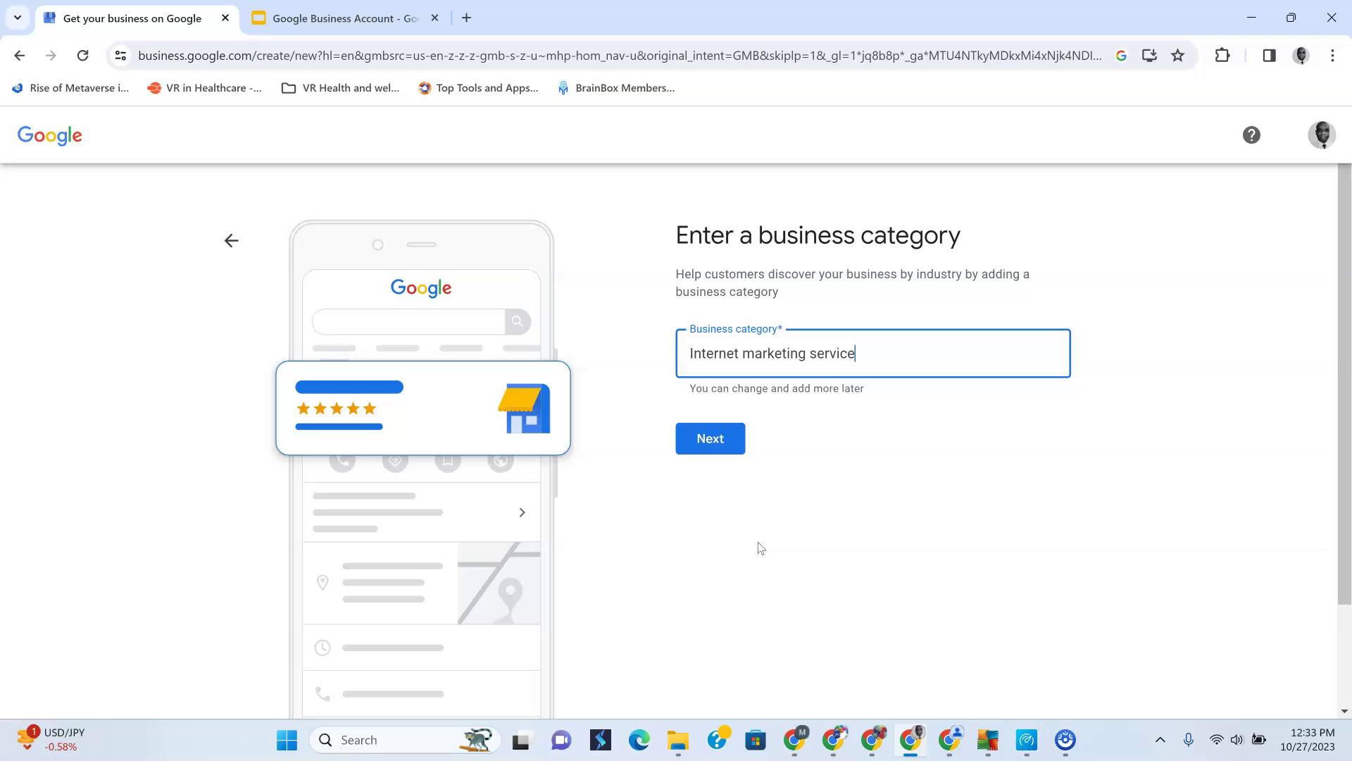
{"action": "left_click", "coordinate": [712, 444]}
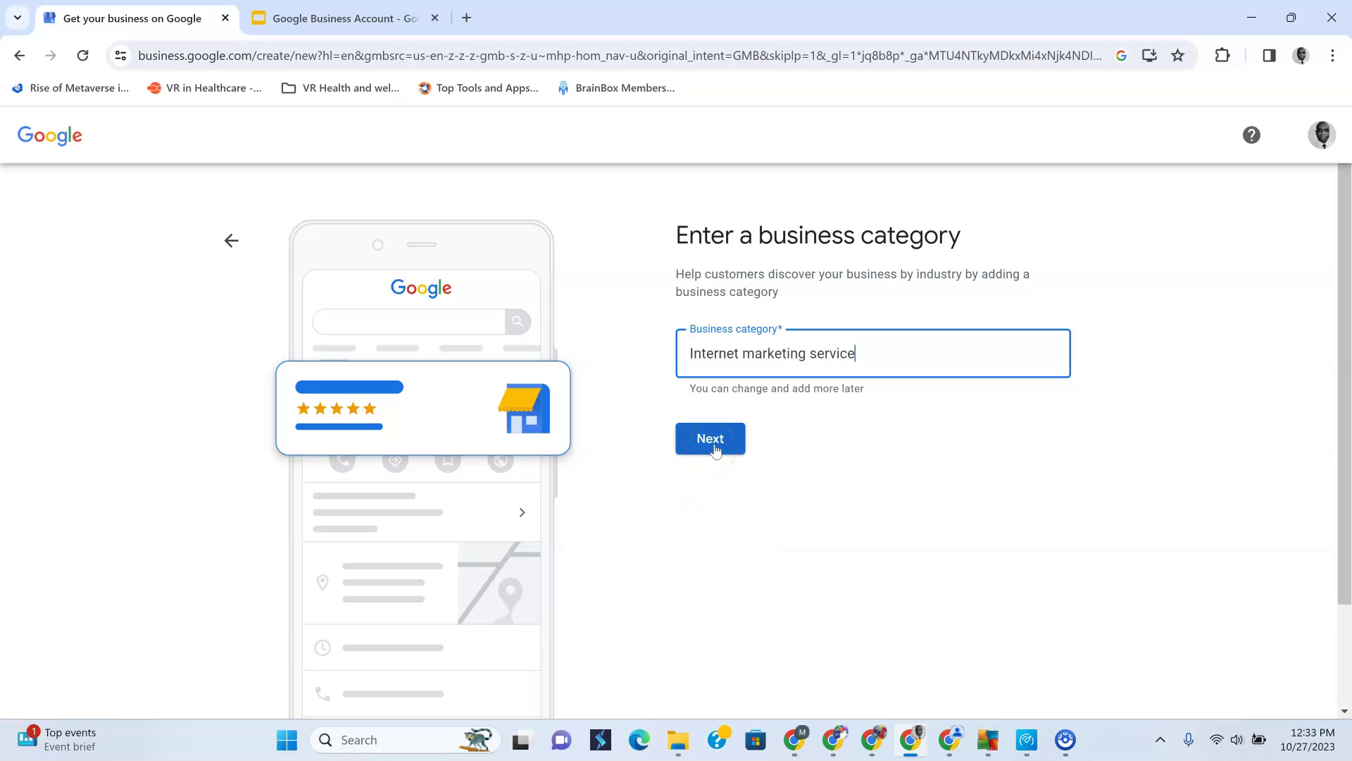
{"action": "left_click", "coordinate": [716, 449]}
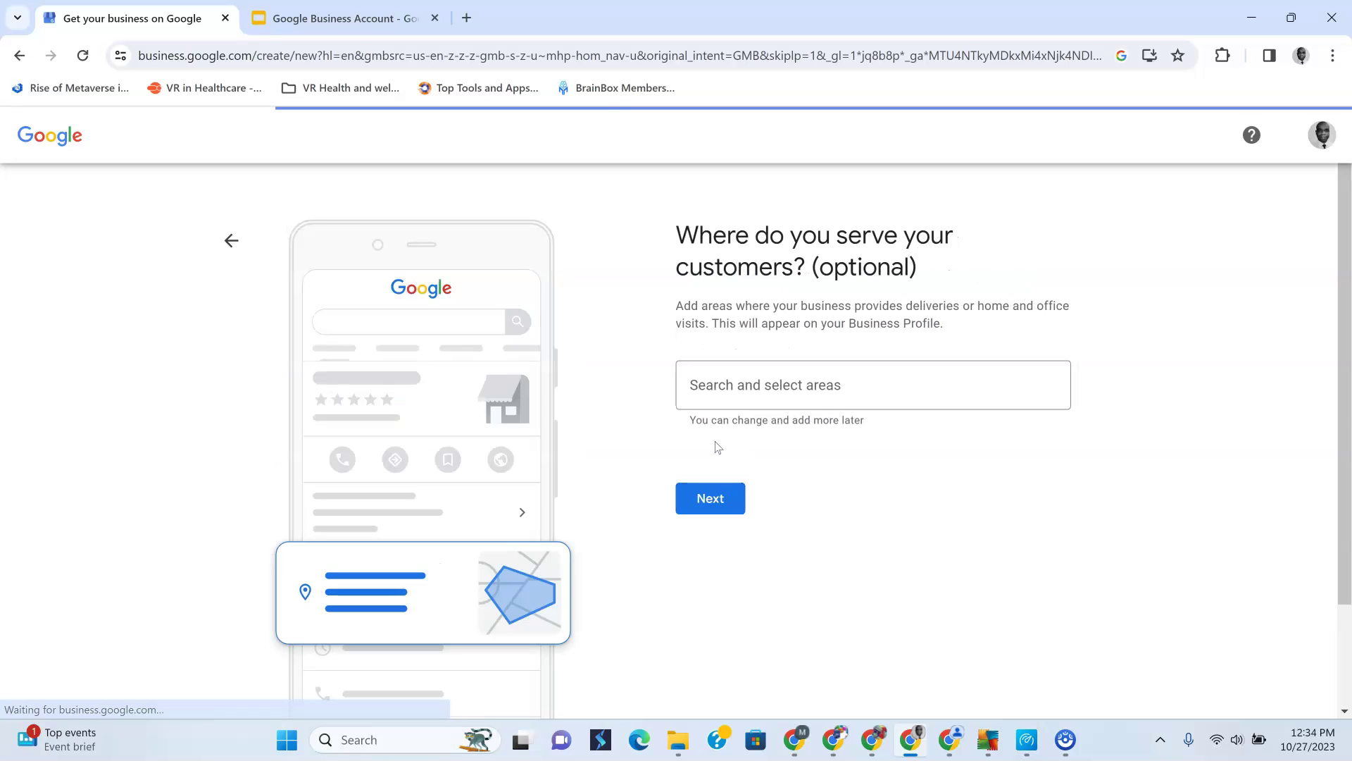
Add Chicago, West Dundee and Schaumburg, IL as service areas from the search suggestions.
{"action": "left_click", "coordinate": [740, 390]}
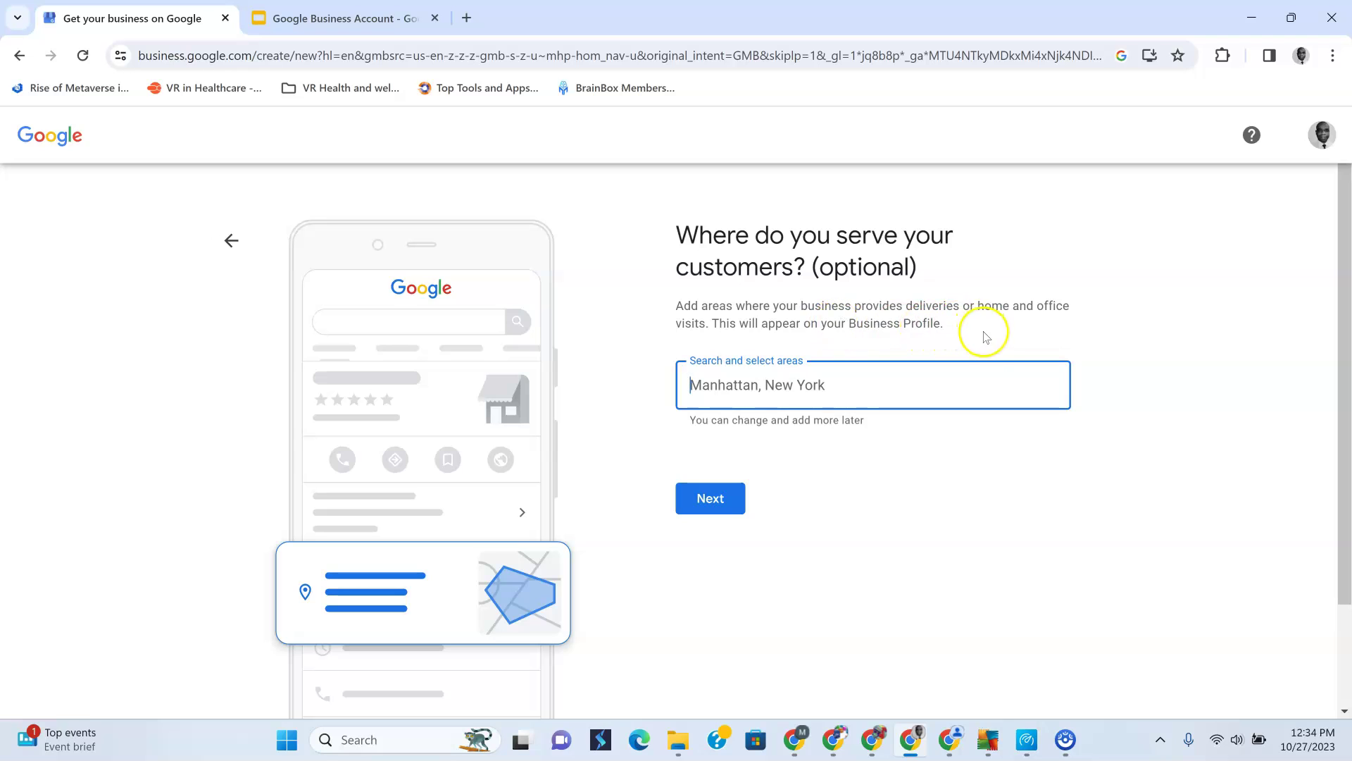
{"action": "left_click", "coordinate": [873, 391]}
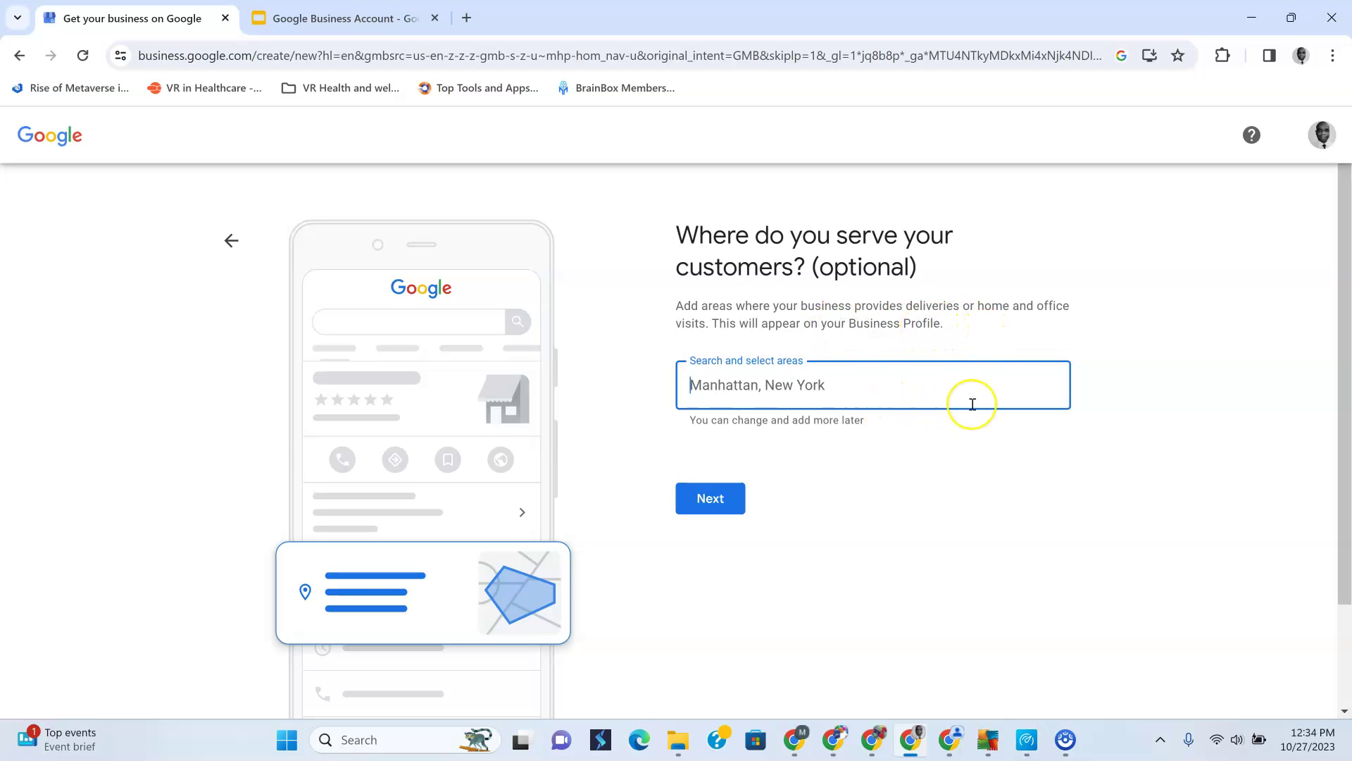
{"action": "type", "text": "chica"}
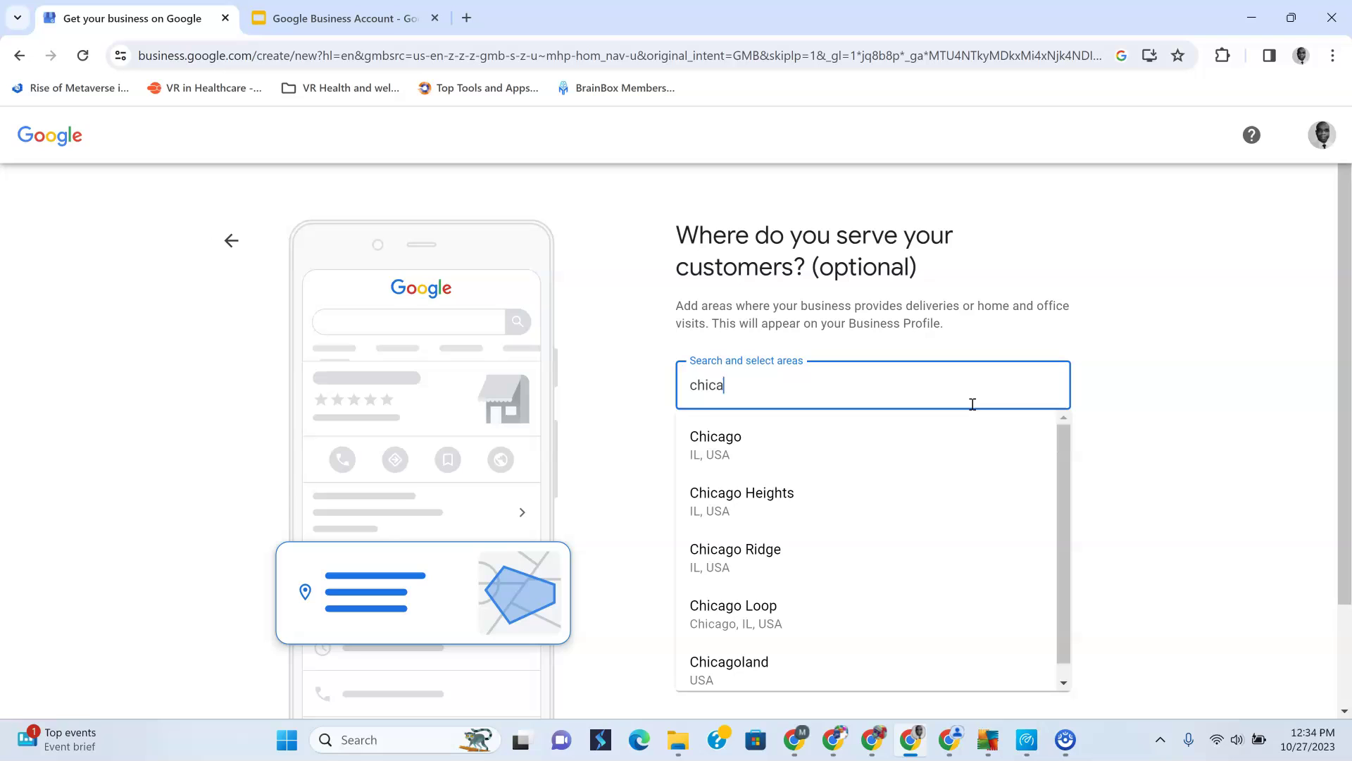
{"action": "left_click", "coordinate": [824, 446]}
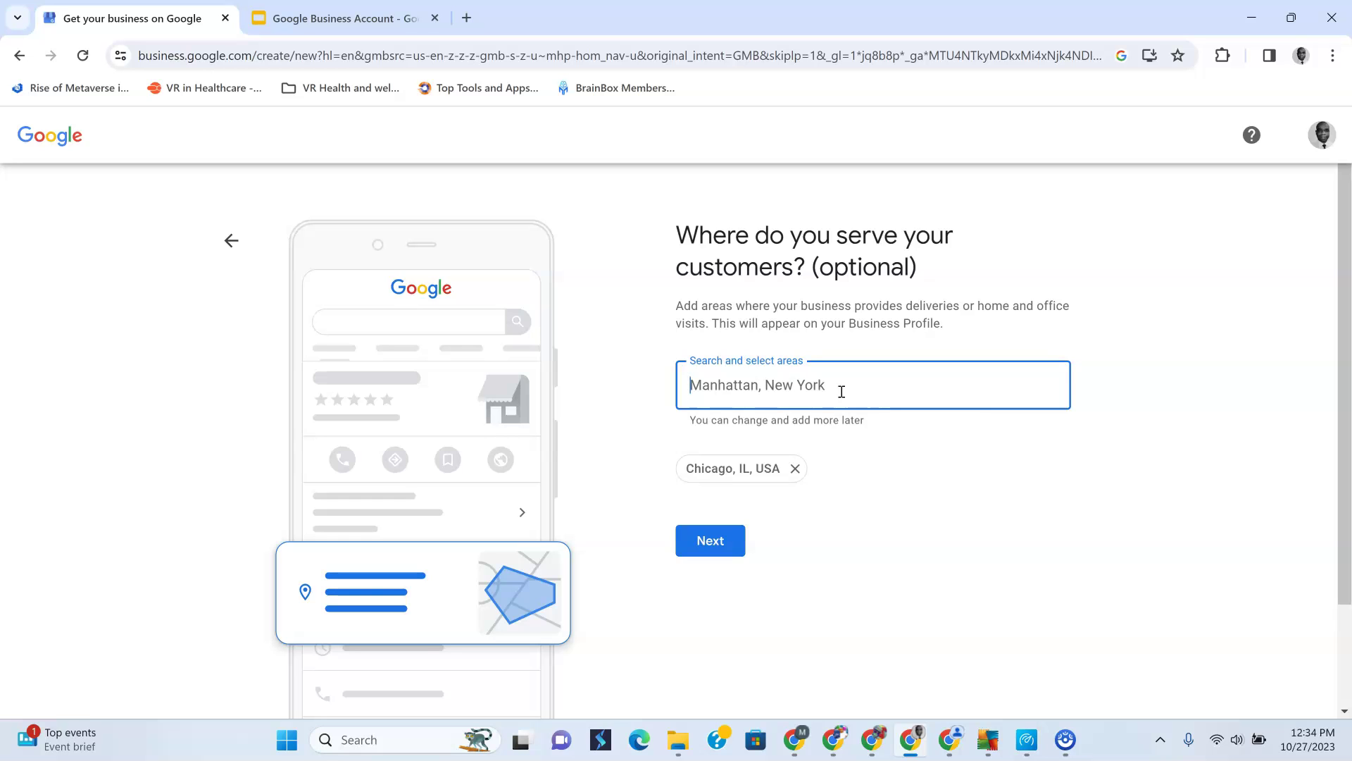
{"action": "type", "text": "west du"}
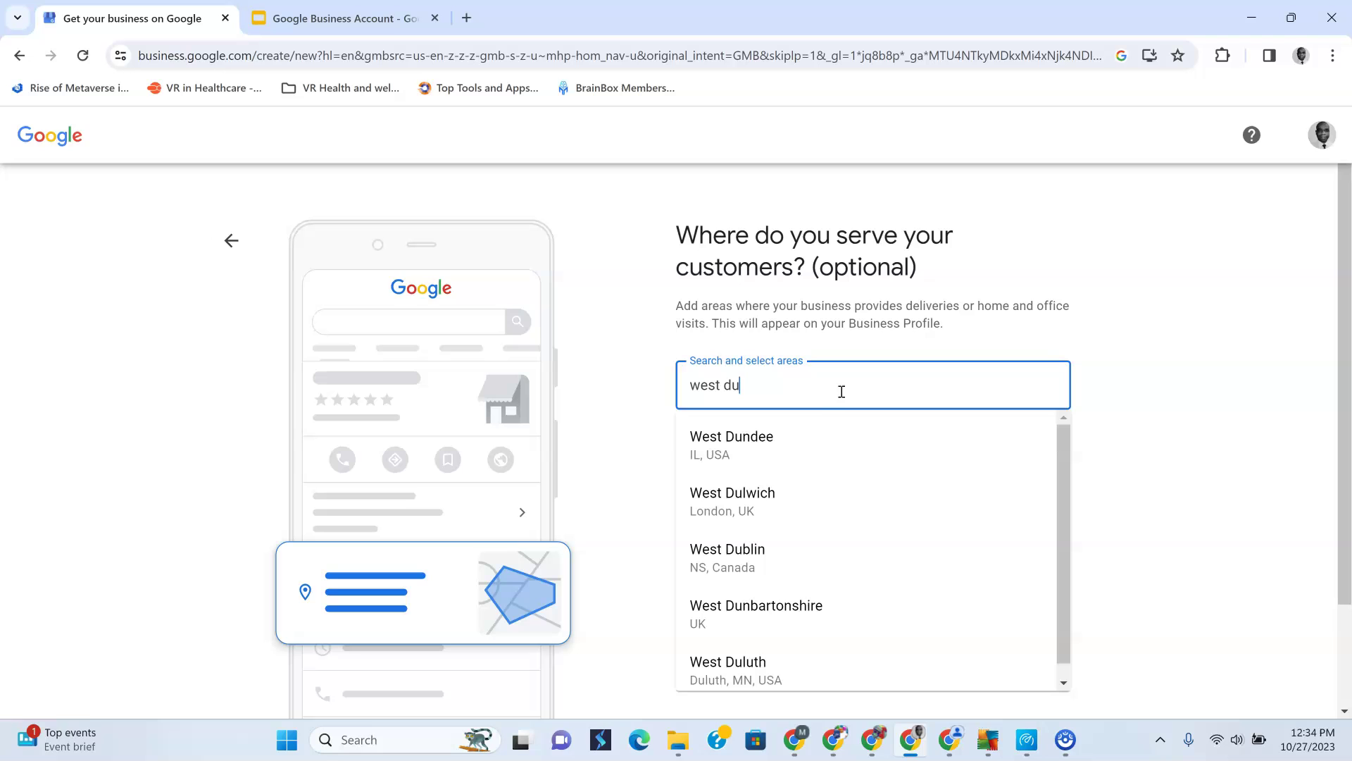
{"action": "left_click", "coordinate": [810, 439]}
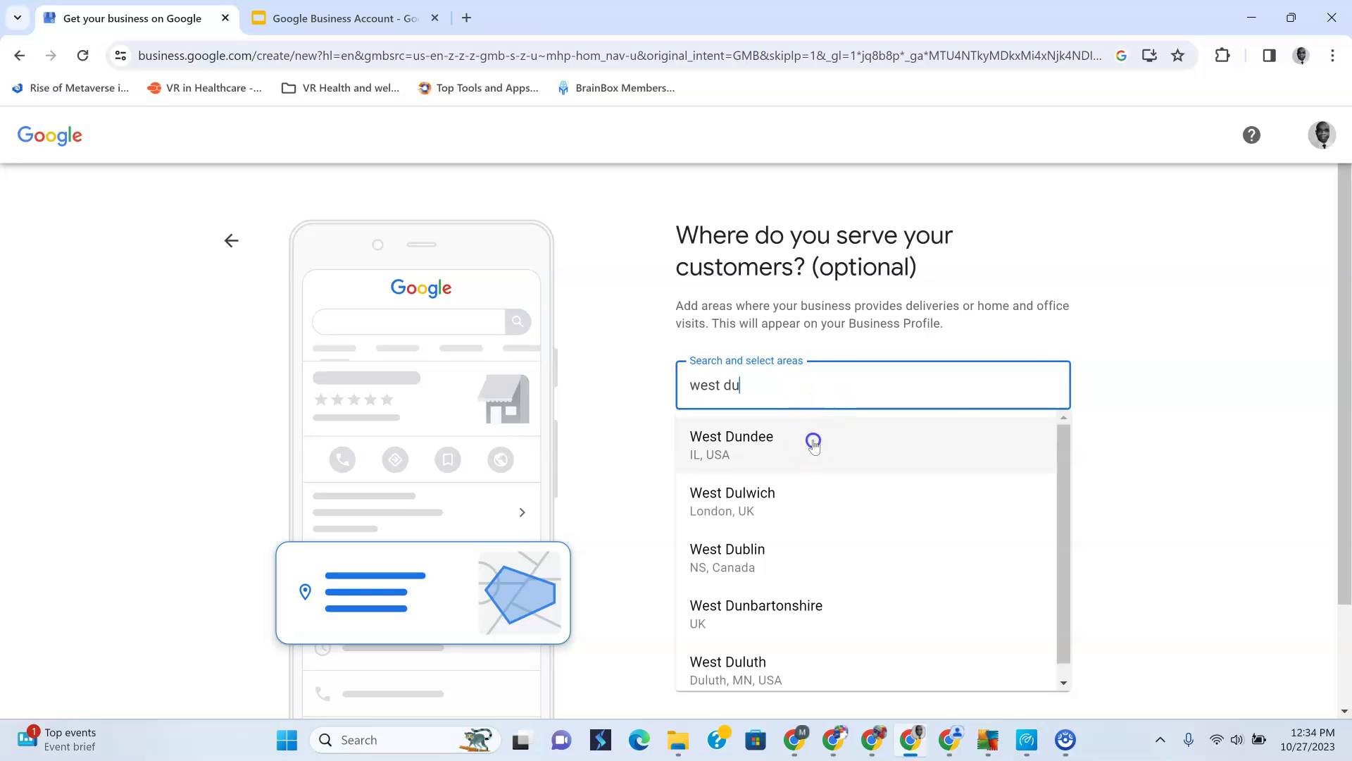
{"action": "left_click", "coordinate": [823, 390]}
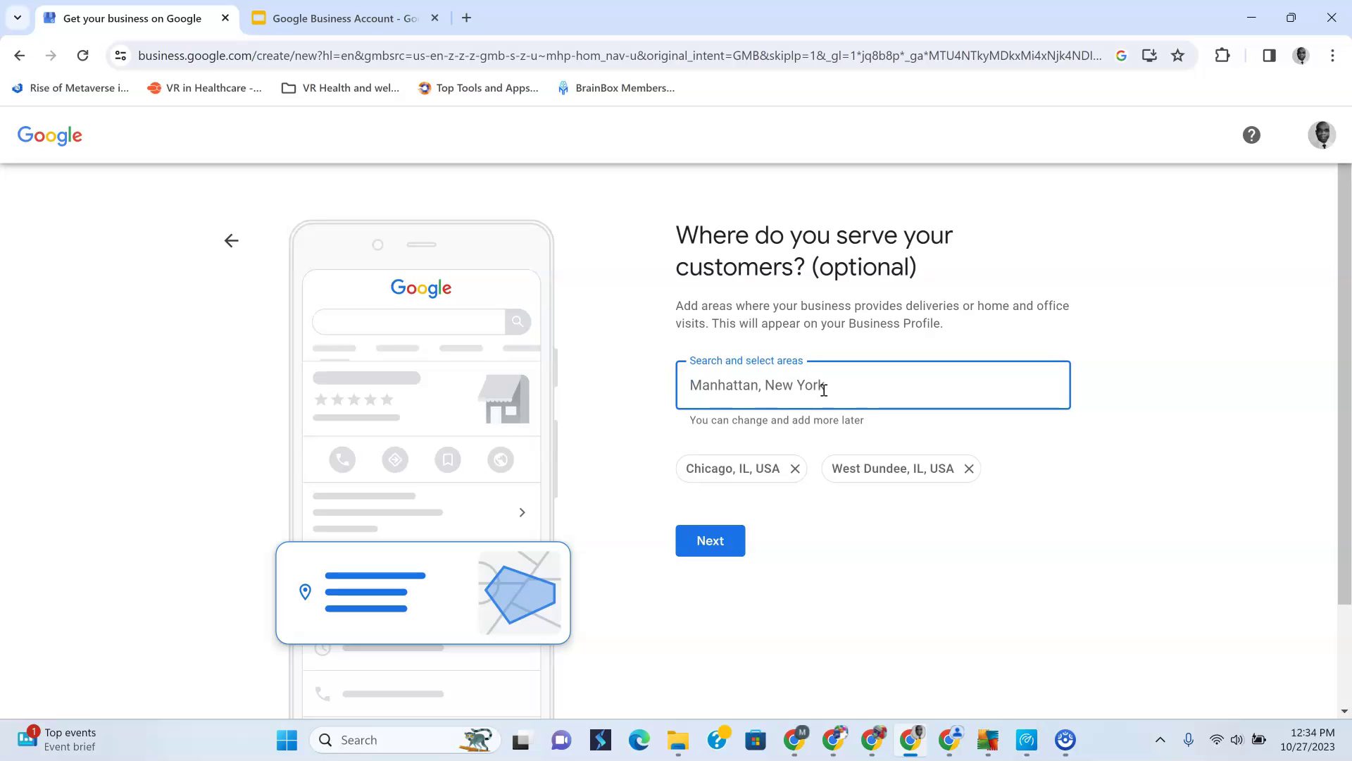
{"action": "type", "text": "schaumbur"}
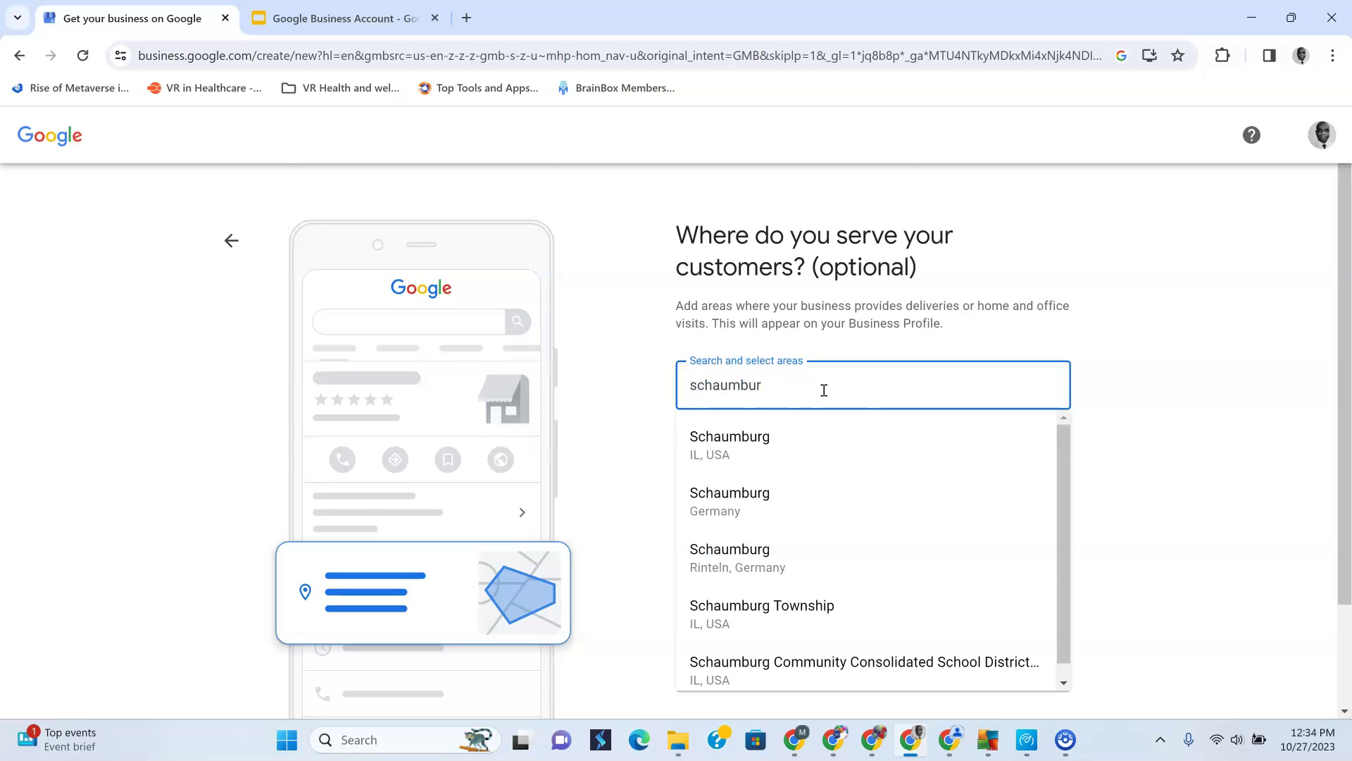
{"action": "scroll", "coordinate": [803, 380], "scroll_direction": "down", "scroll_amount": 1}
{"action": "left_click", "coordinate": [779, 369]}
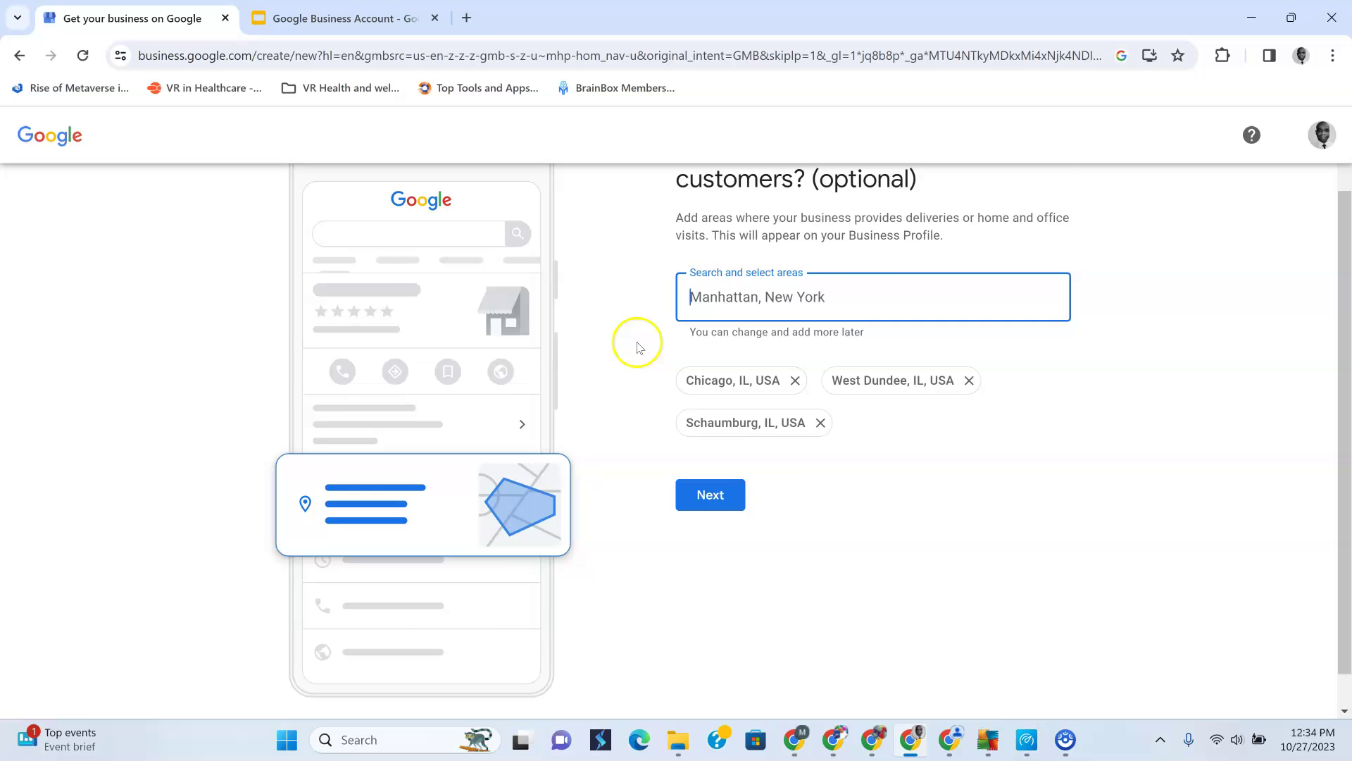
{"action": "scroll", "coordinate": [860, 413], "scroll_direction": "up", "scroll_amount": 1}
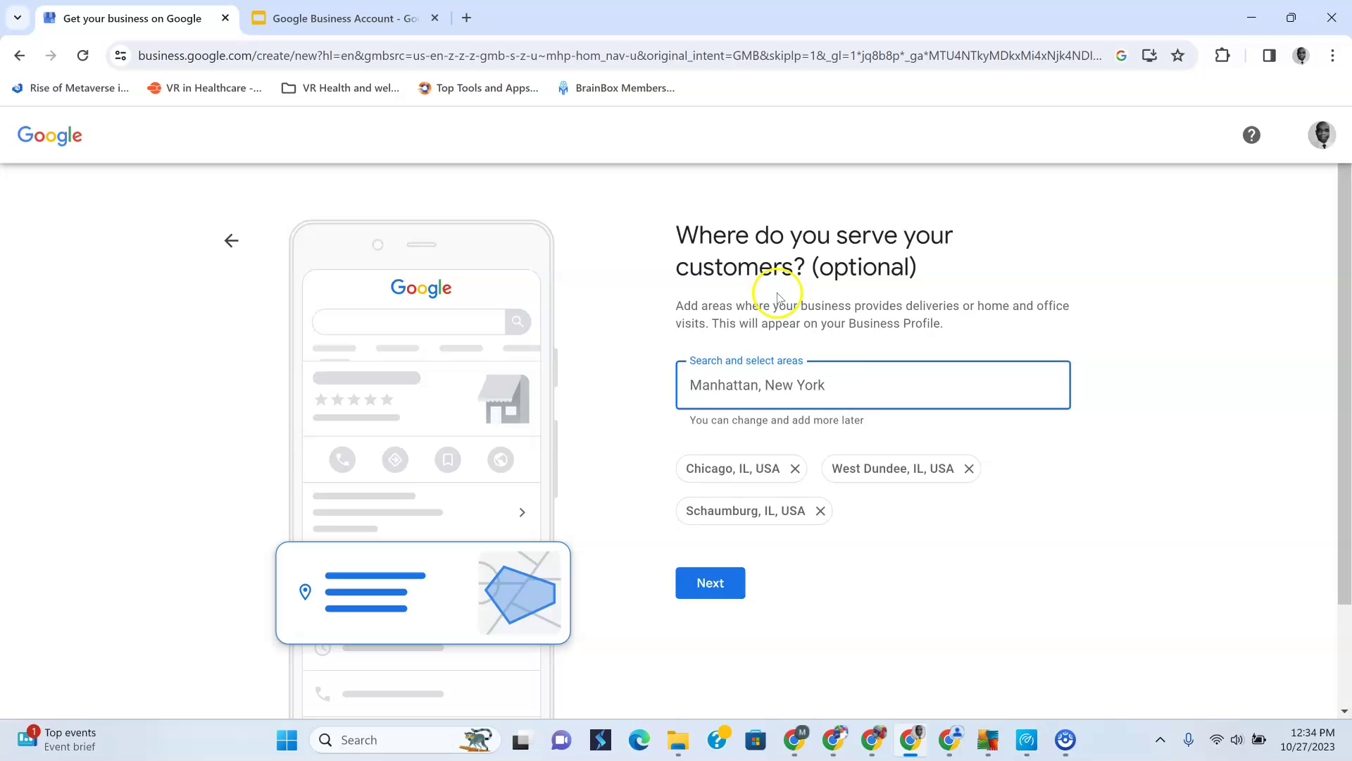
{"action": "left_click", "coordinate": [719, 598]}
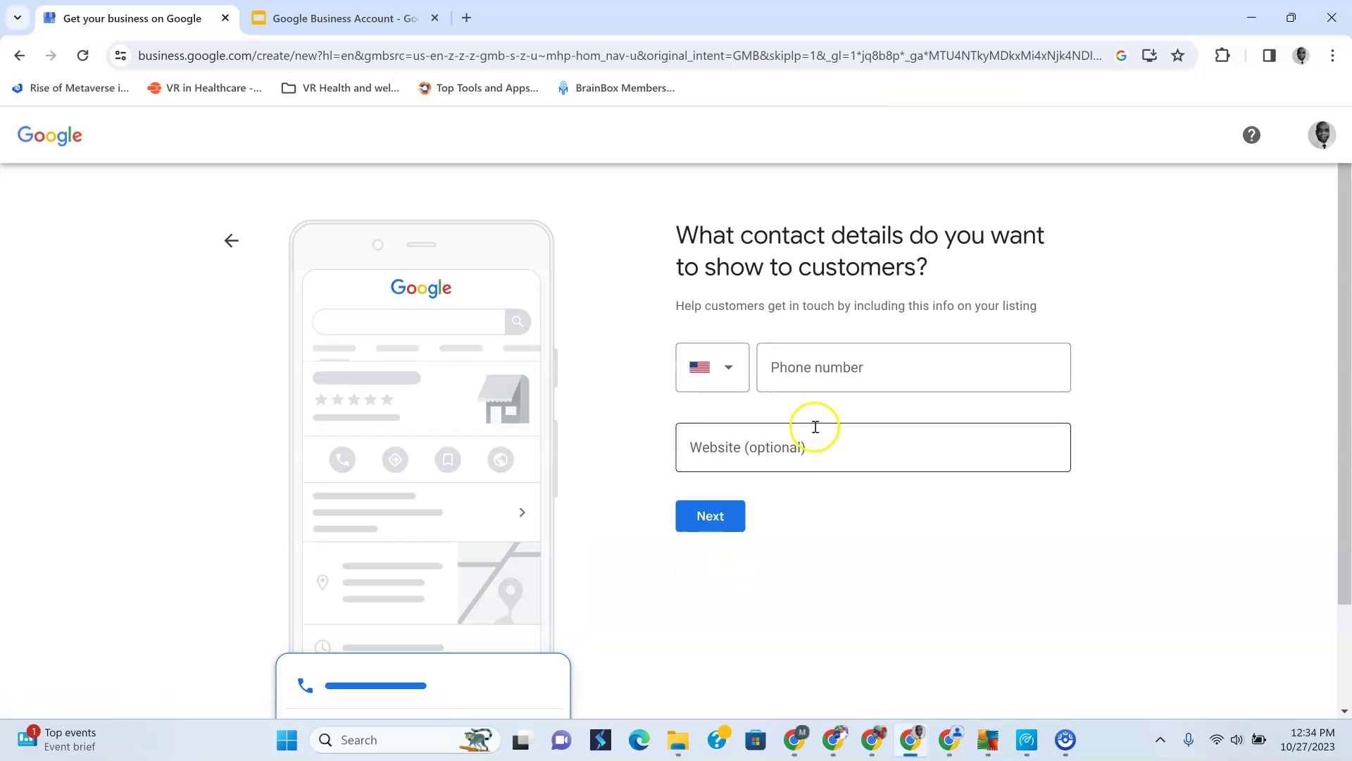
{"action": "left_click", "coordinate": [821, 379]}
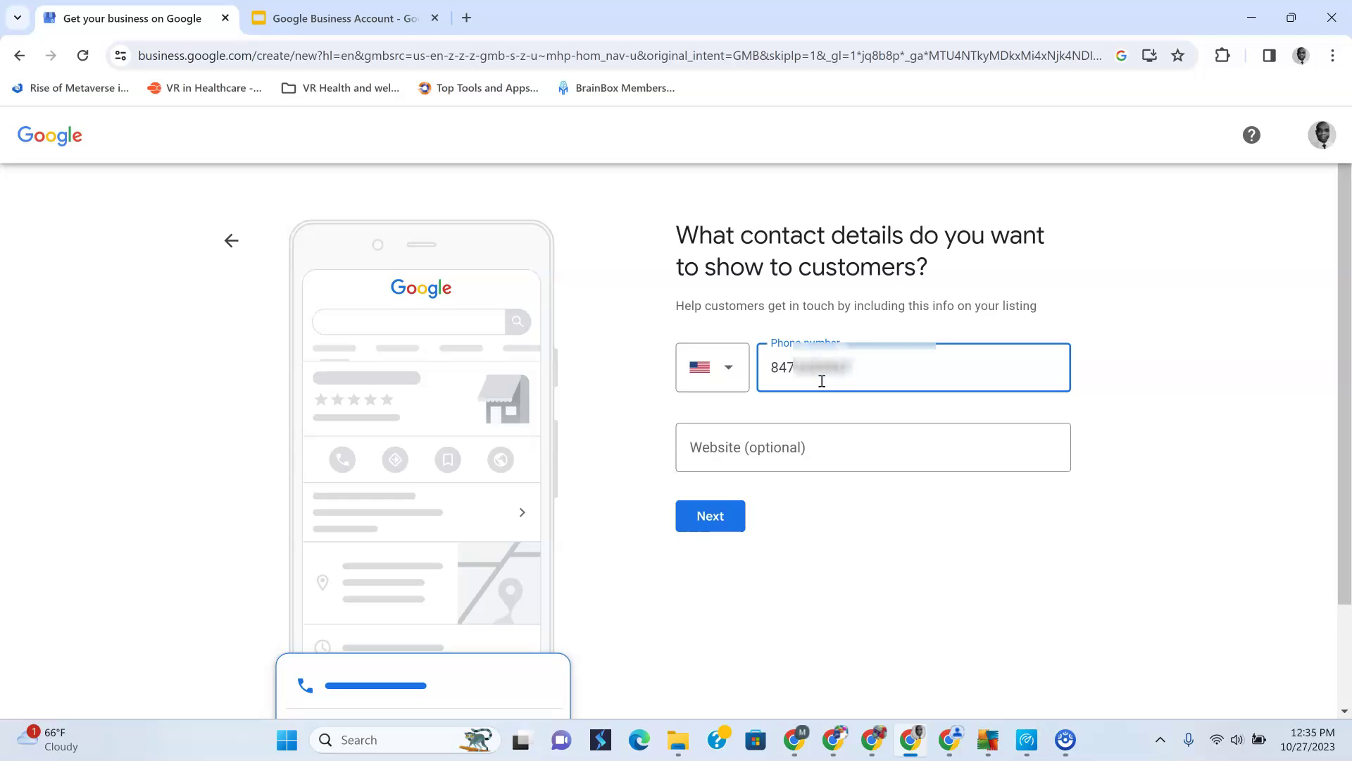
{"action": "left_click", "coordinate": [812, 447]}
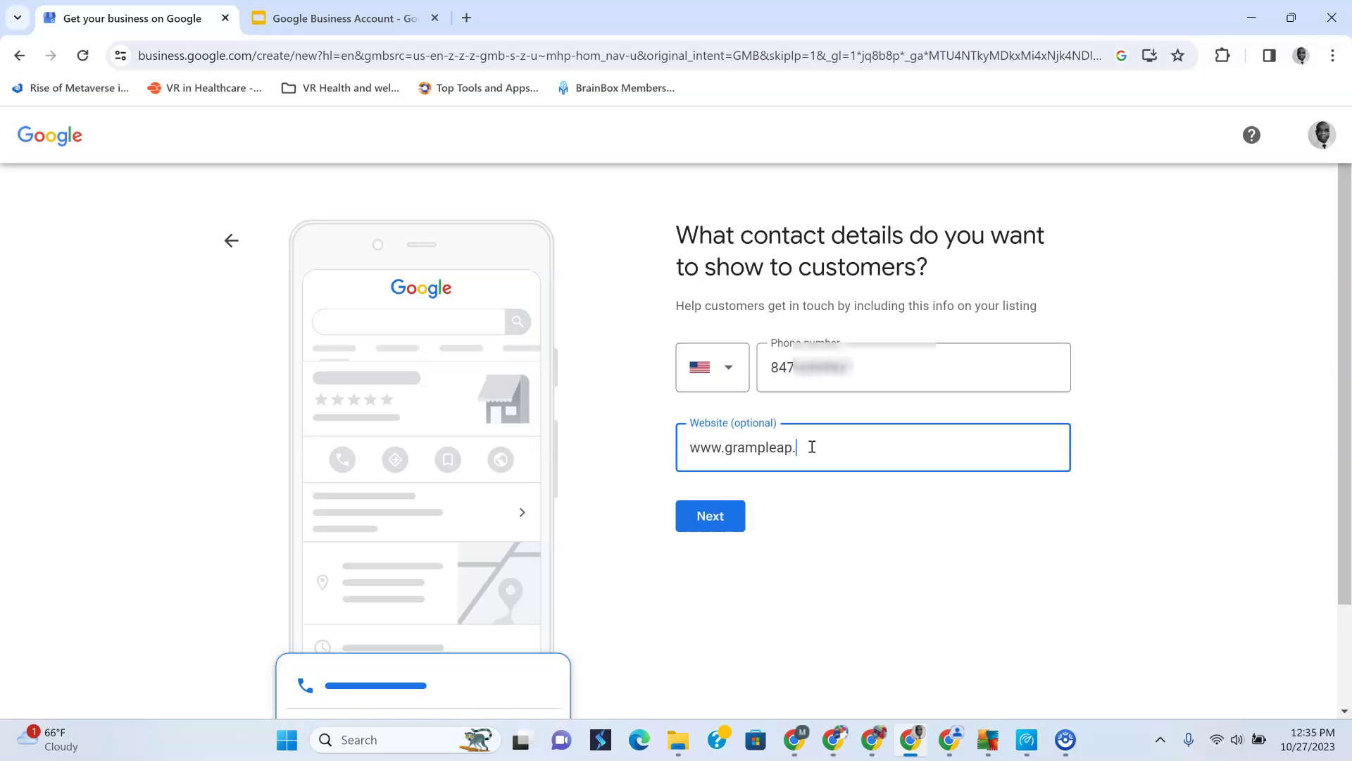
{"action": "left_click", "coordinate": [725, 517]}
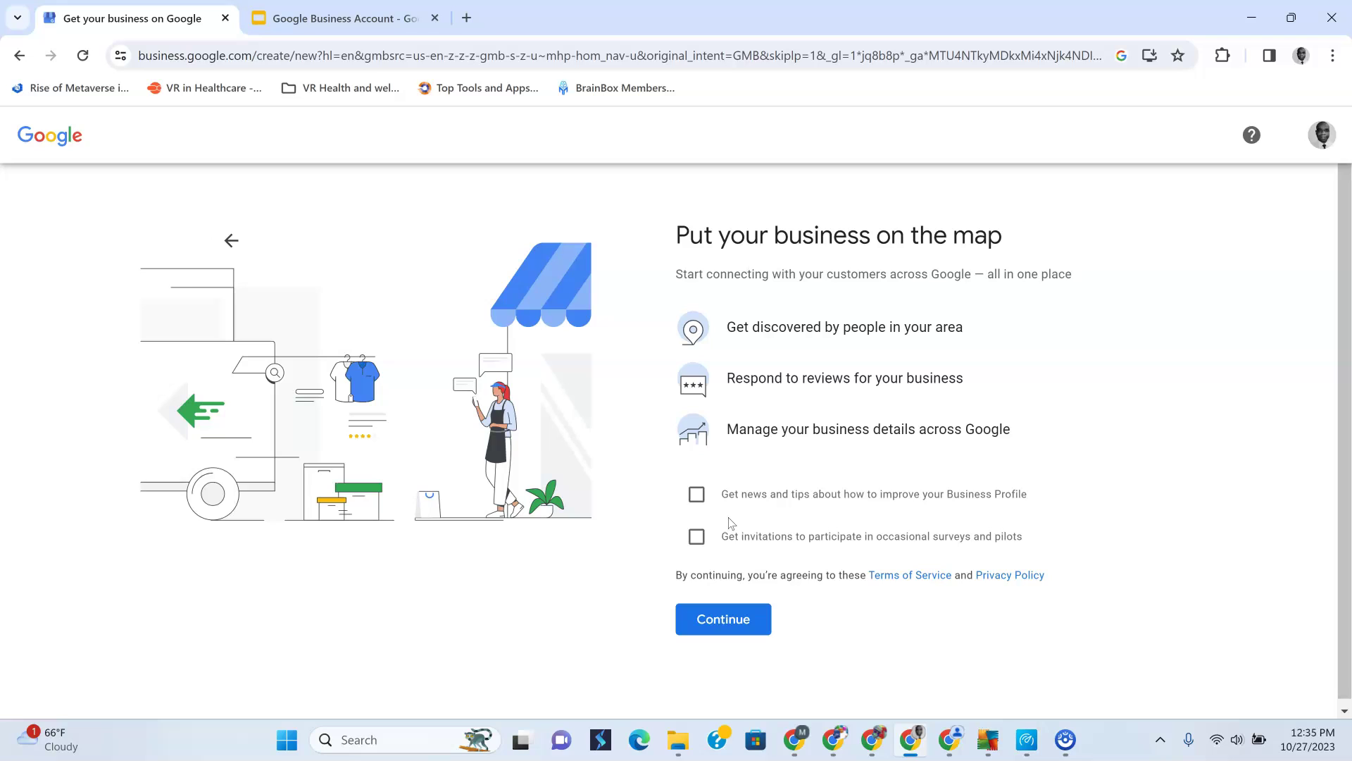
Leave the optional checkboxes unticked and agree to continue to the mailing-address verification form.
{"action": "left_click", "coordinate": [711, 462]}
{"action": "left_click", "coordinate": [719, 617]}
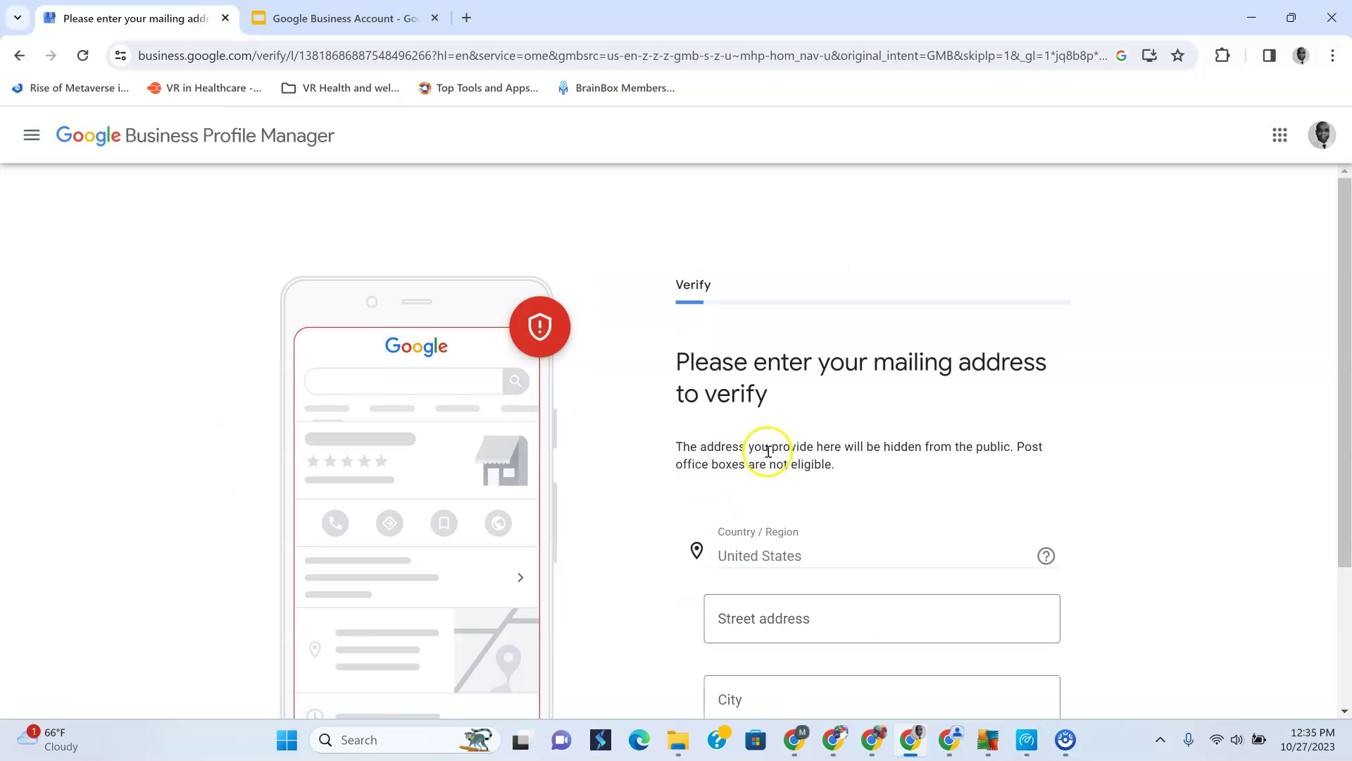
Fill the street address from the saved autofill suggestion and remove its suite number.
{"action": "scroll", "coordinate": [773, 453], "scroll_direction": "down", "scroll_amount": 2}
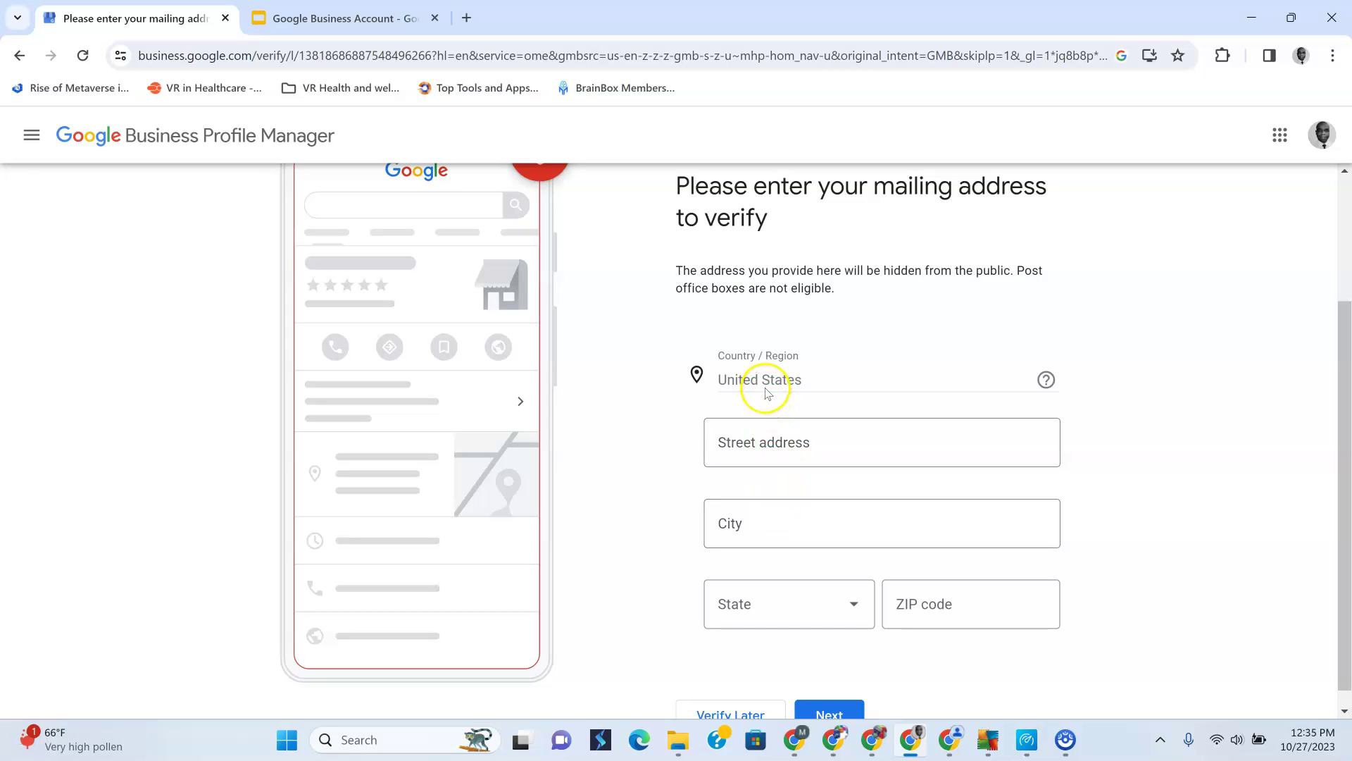
{"action": "left_click", "coordinate": [786, 448]}
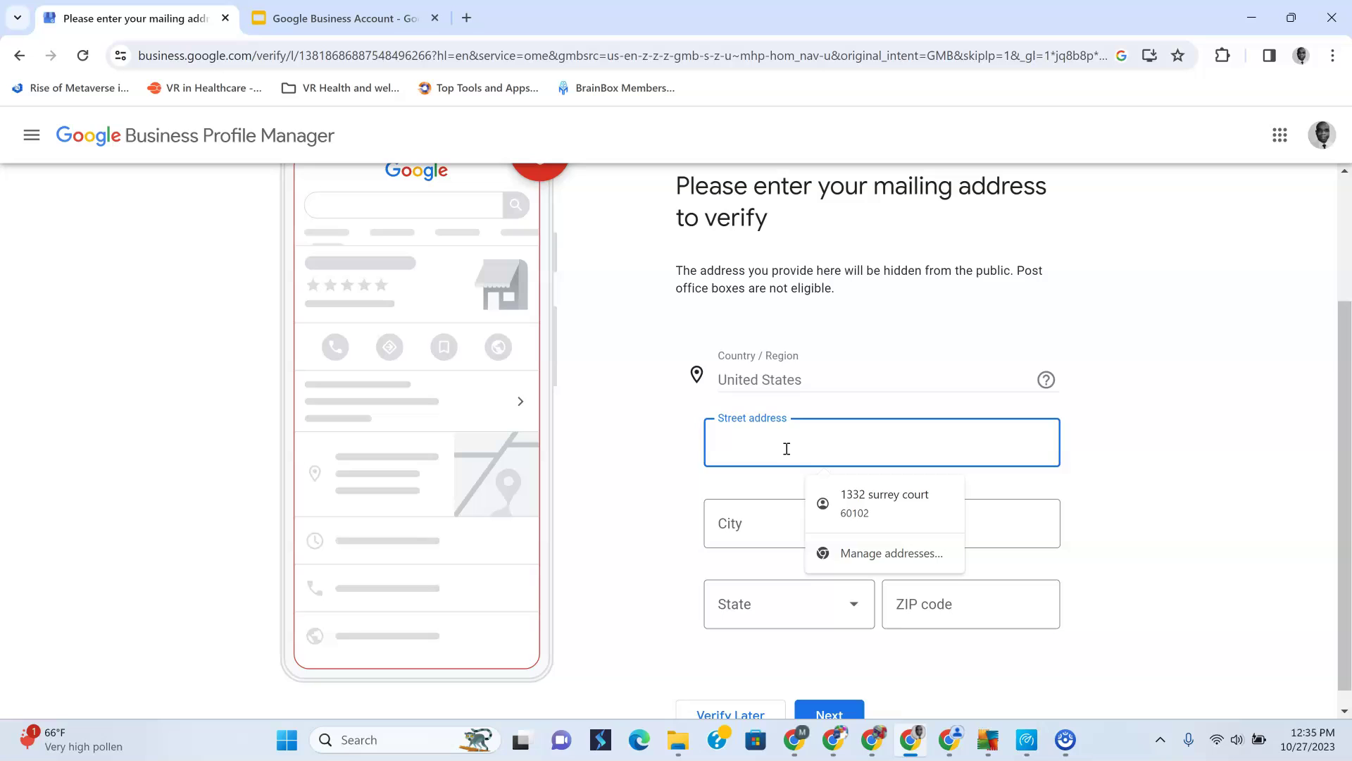
{"action": "left_click", "coordinate": [1312, 484]}
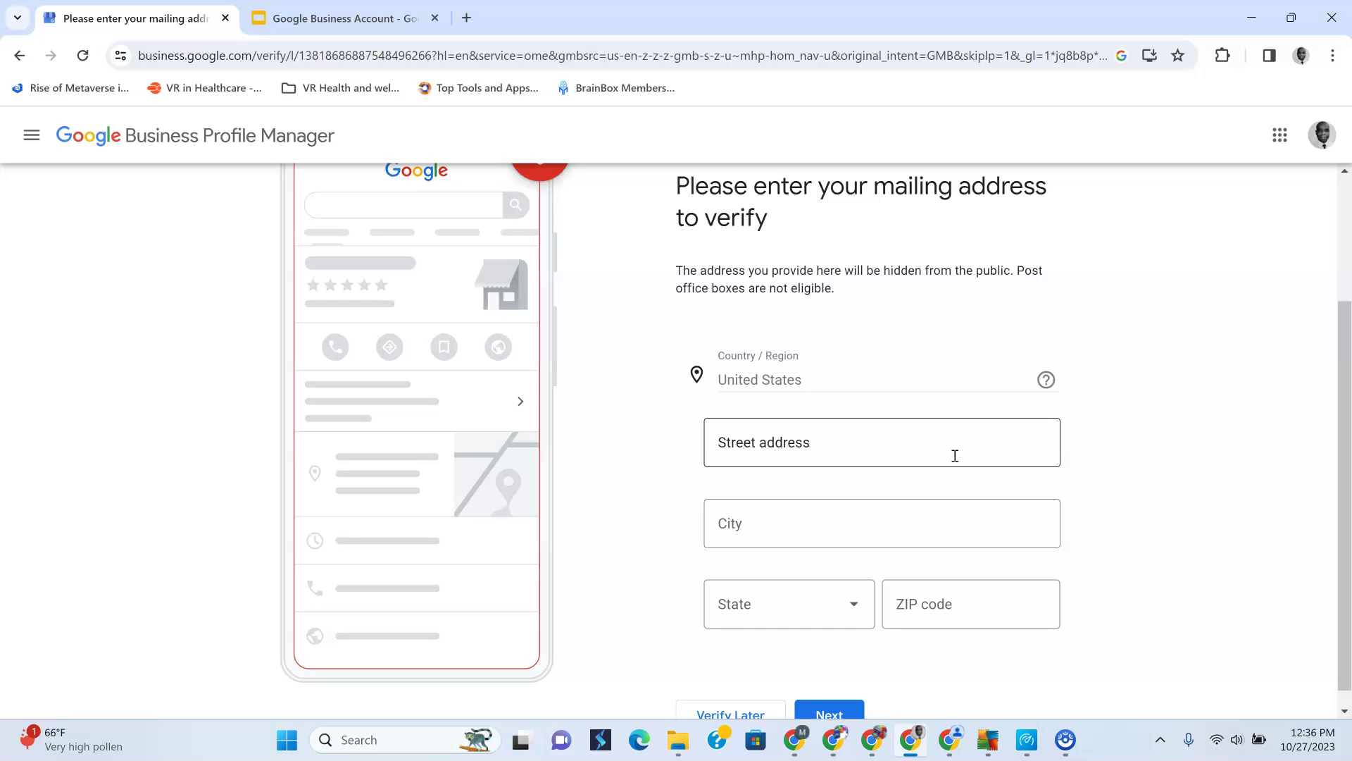
{"action": "left_click", "coordinate": [938, 437]}
{"action": "left_click", "coordinate": [933, 442]}
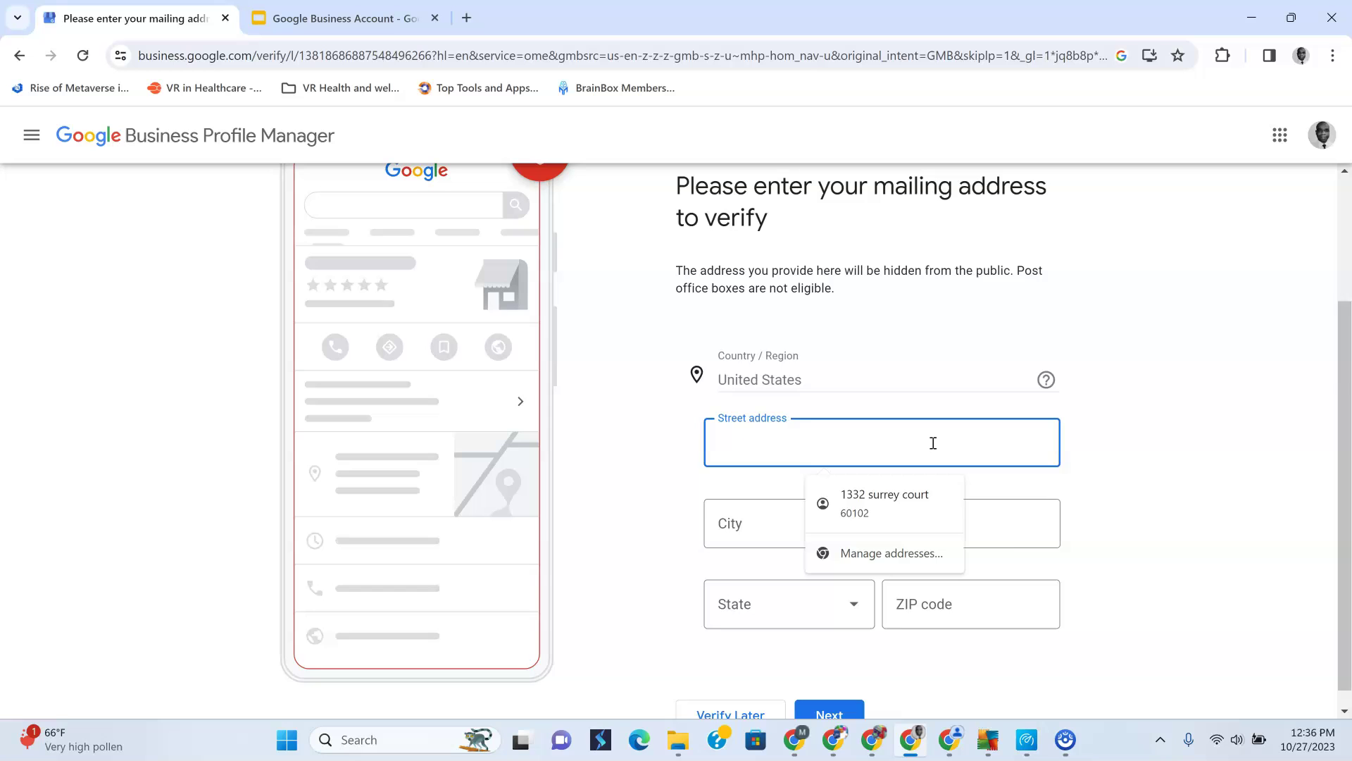
{"action": "type", "text": "600"}
{"action": "left_click", "coordinate": [935, 493]}
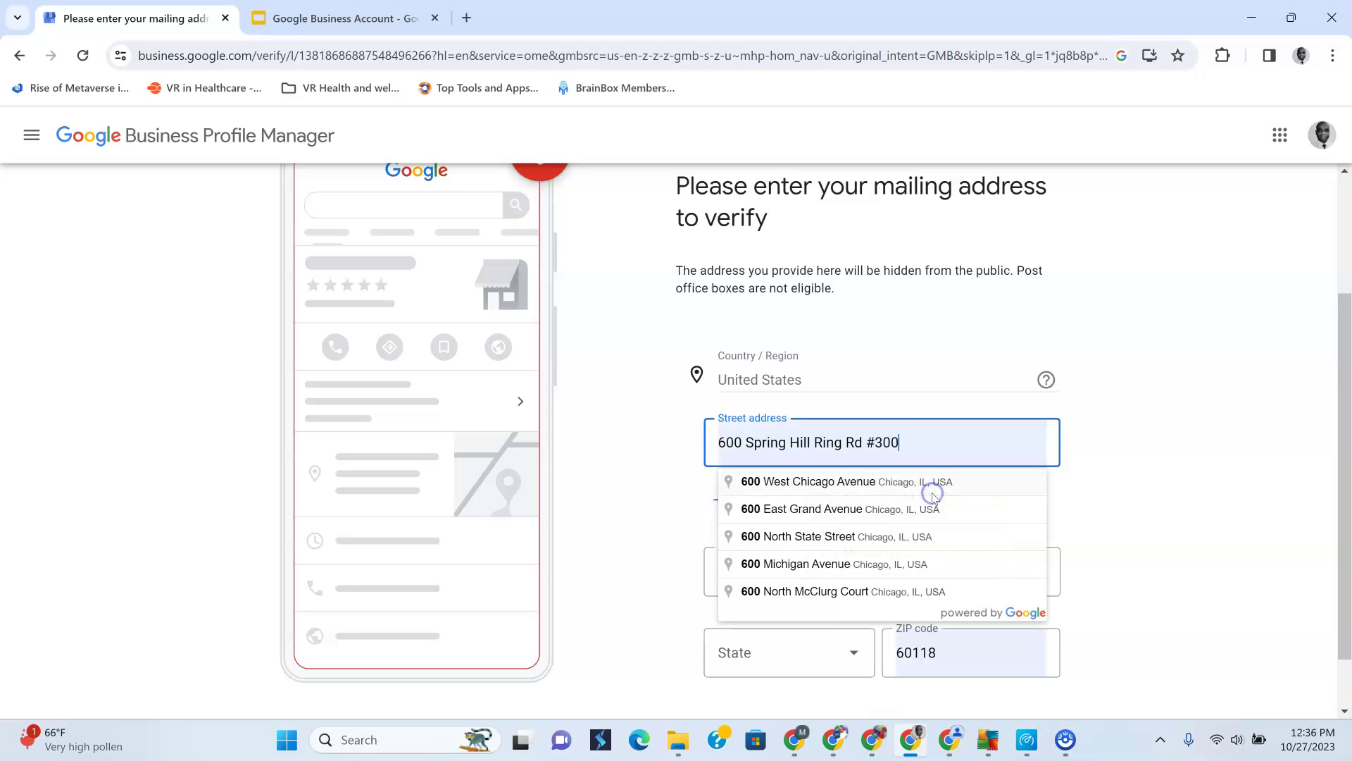
{"action": "left_click", "coordinate": [925, 439]}
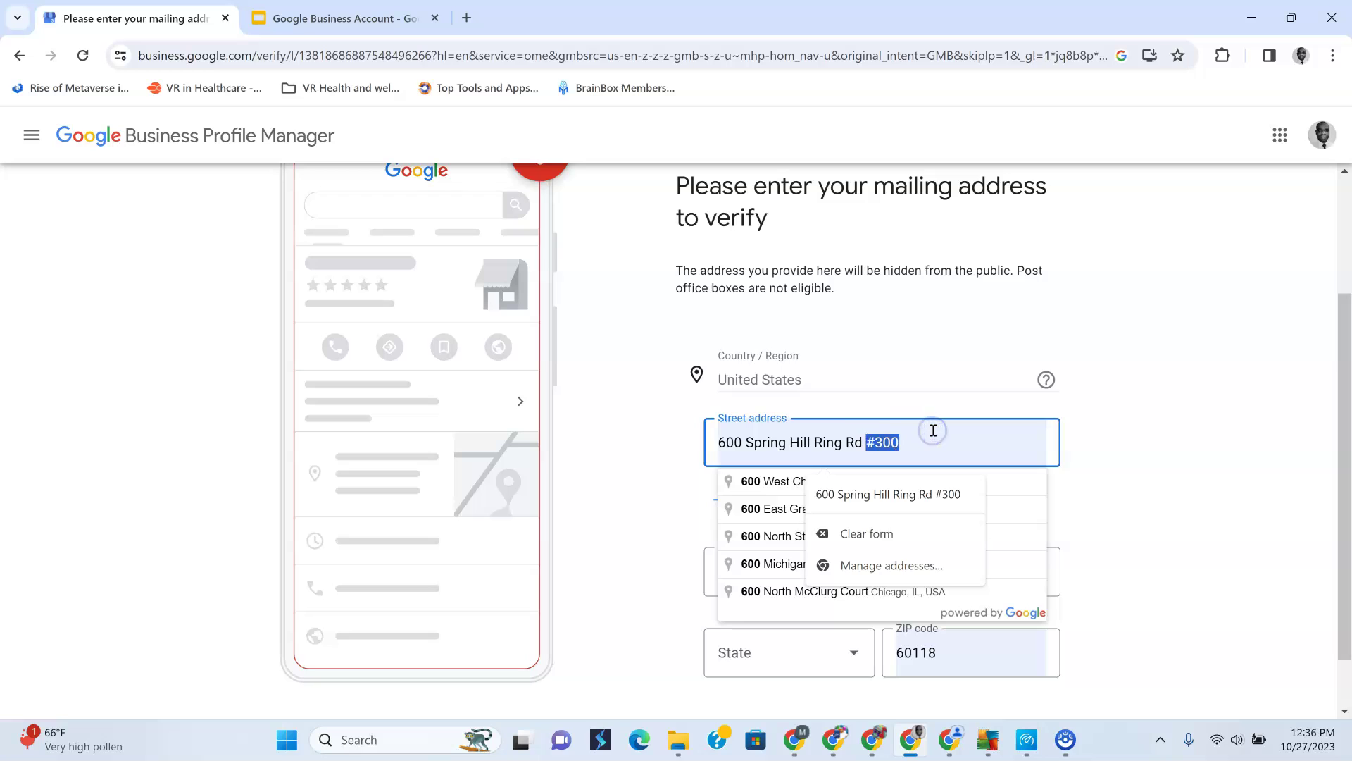
{"action": "key", "text": "BackSpace"}
{"action": "left_click", "coordinate": [1114, 472]}
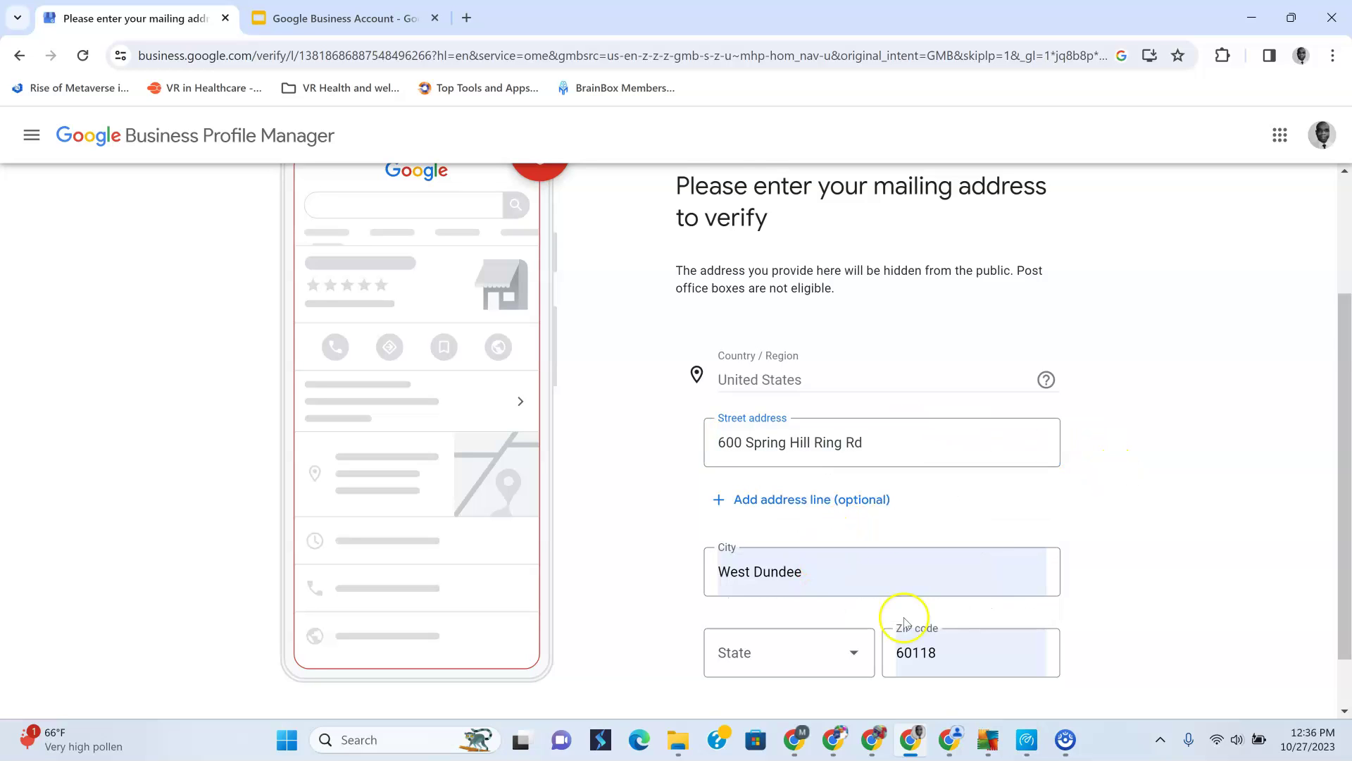
Set the state to Illinois and submit the mailing address for verification.
{"action": "scroll", "coordinate": [1078, 492], "scroll_direction": "down", "scroll_amount": 1}
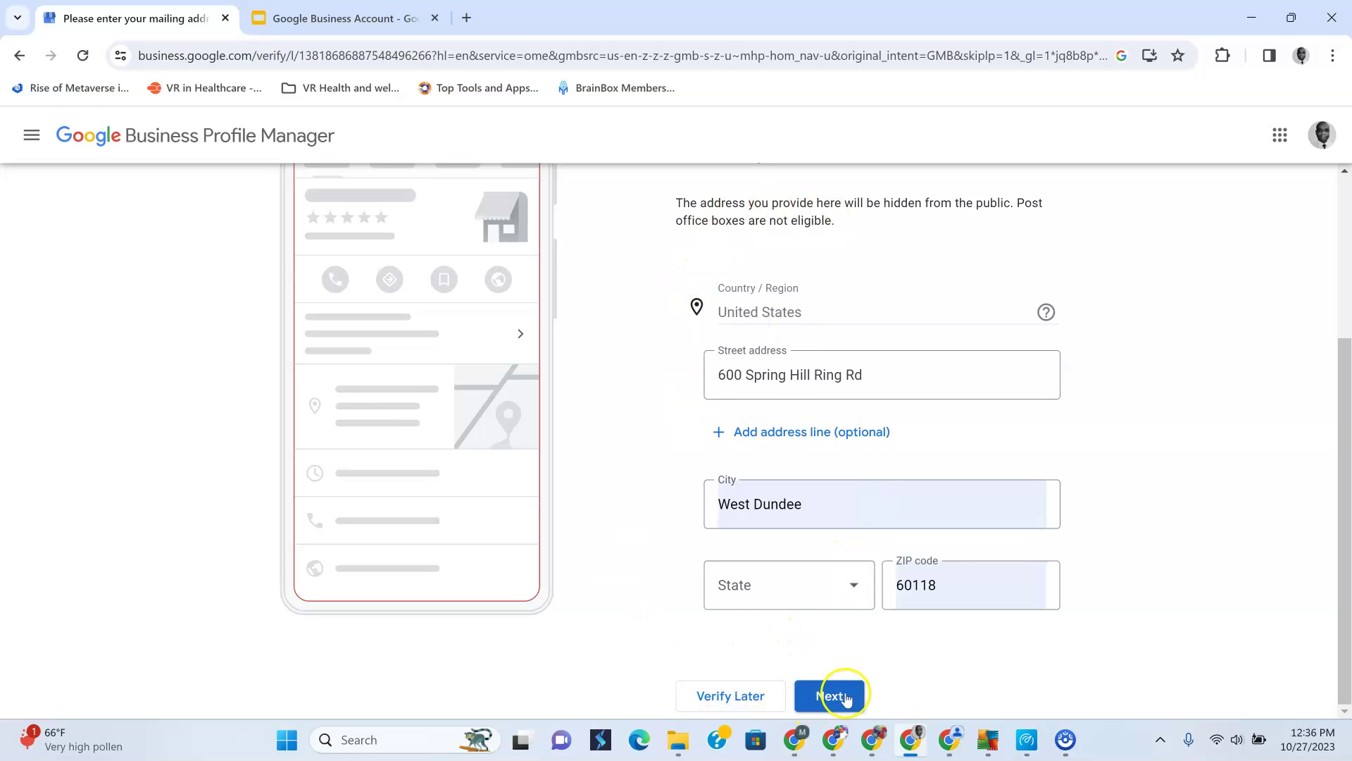
{"action": "left_click", "coordinate": [841, 584]}
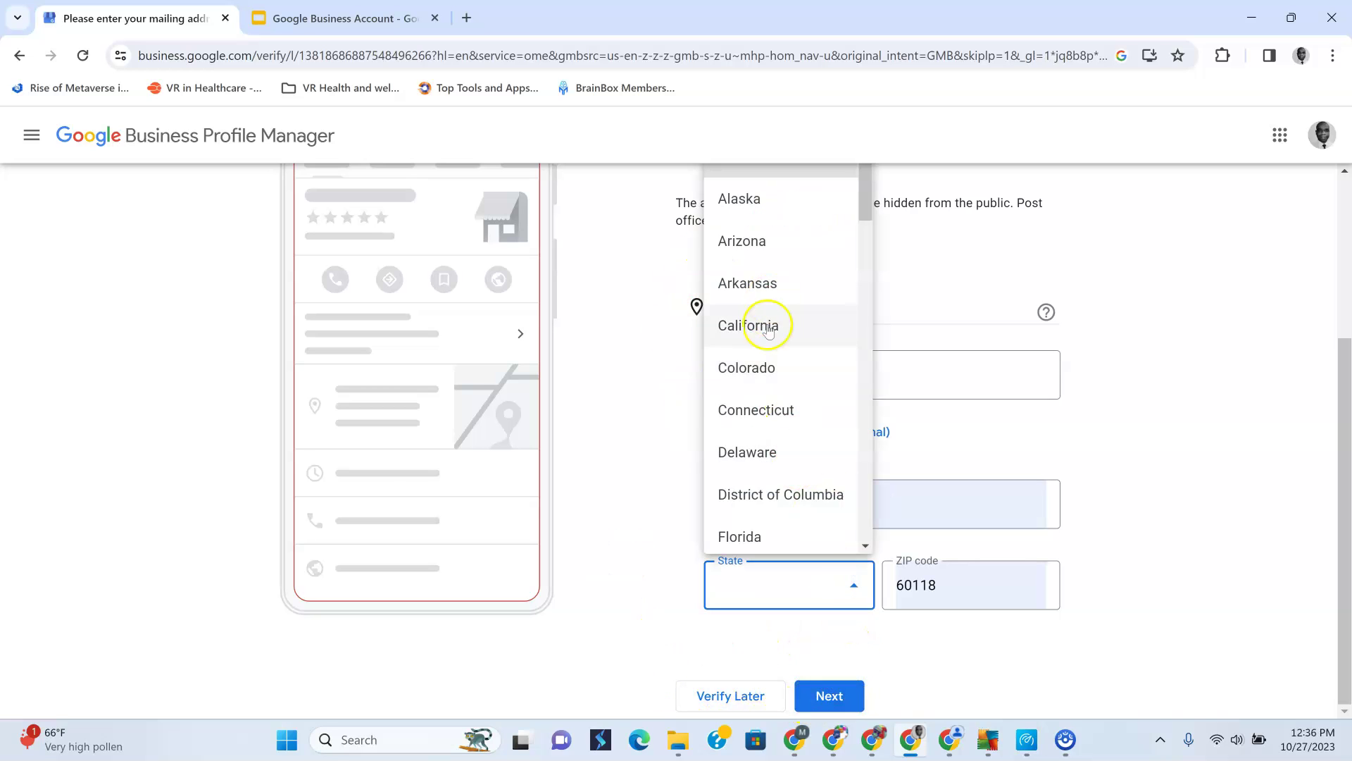
{"action": "scroll", "coordinate": [794, 415], "scroll_direction": "down", "scroll_amount": 3}
{"action": "left_click", "coordinate": [752, 442]}
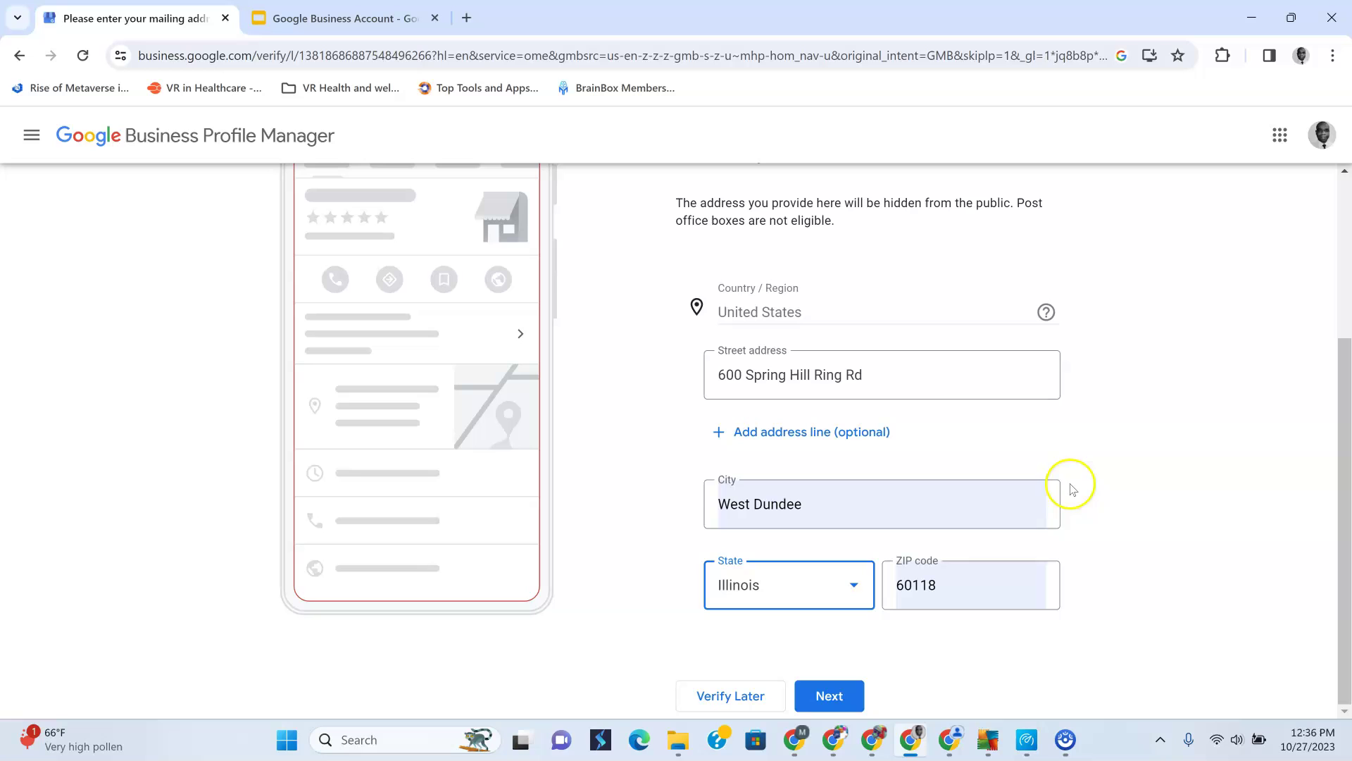
{"action": "scroll", "coordinate": [726, 250], "scroll_direction": "up", "scroll_amount": 3}
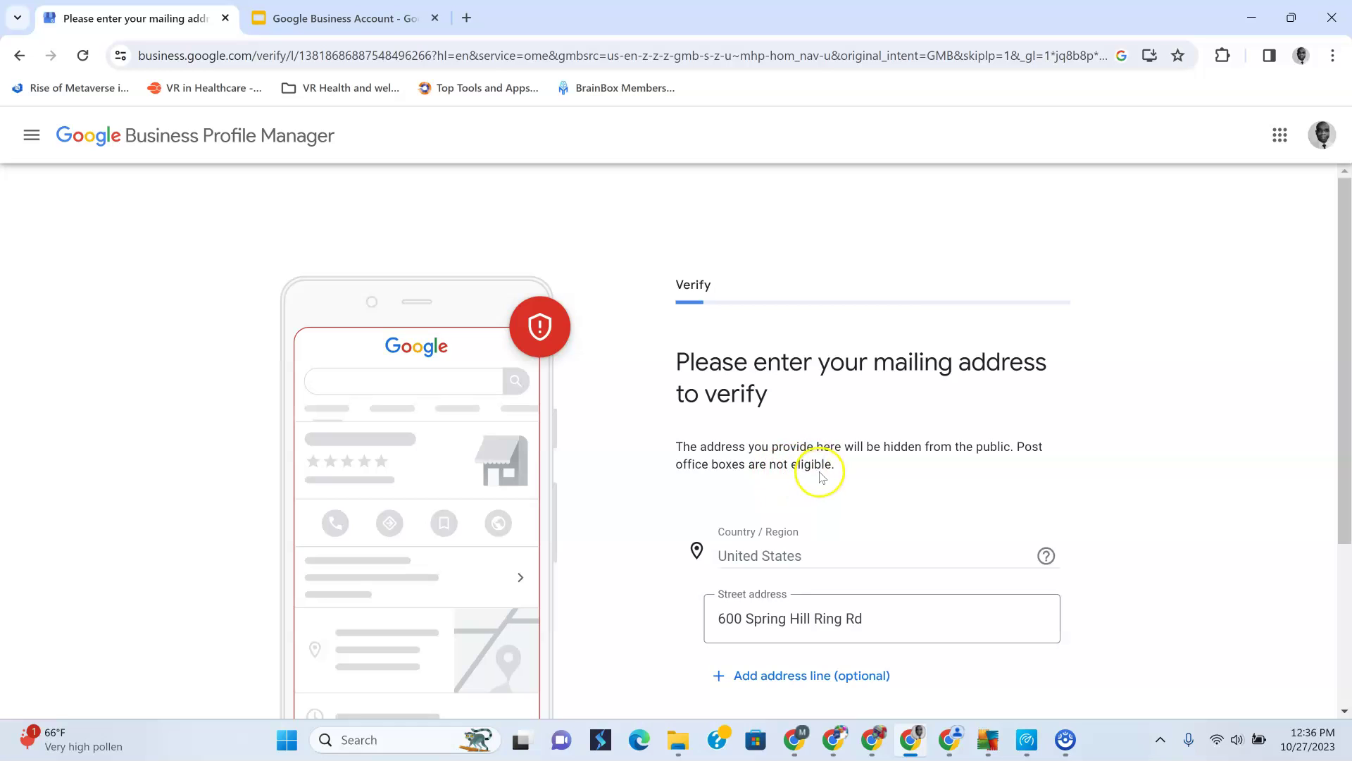
{"action": "scroll", "coordinate": [841, 395], "scroll_direction": "down", "scroll_amount": 3}
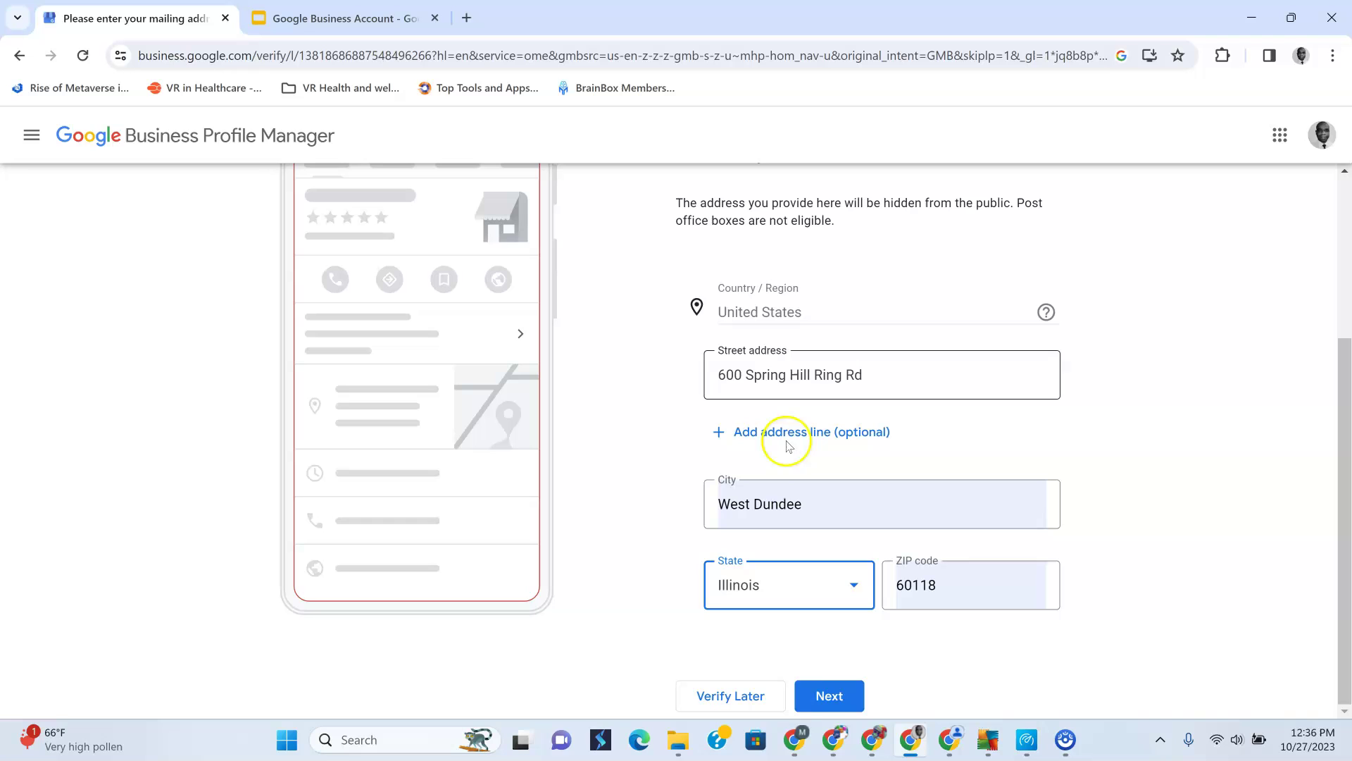
{"action": "left_click", "coordinate": [842, 700]}
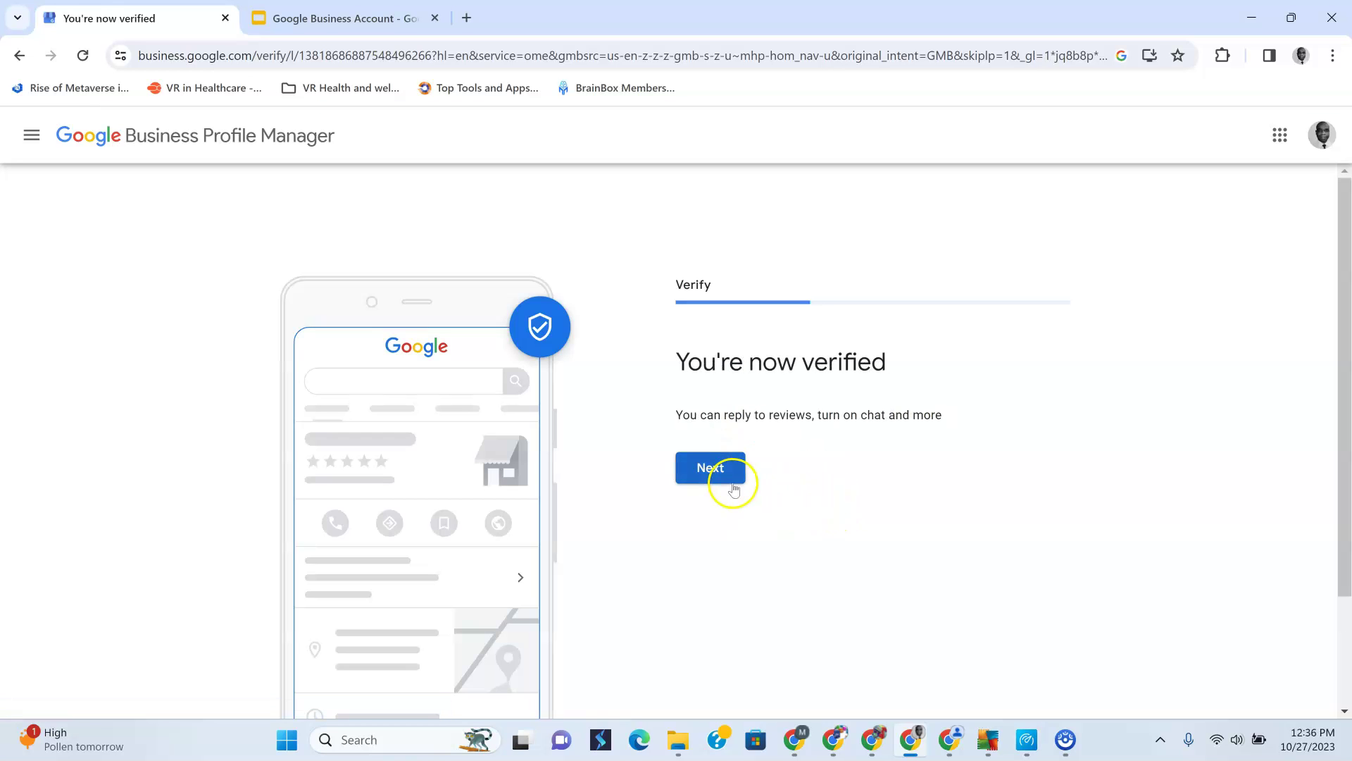
Pass the verification confirmation, then add and submit 'instagram marketing' as a custom service.
{"action": "left_click", "coordinate": [730, 483]}
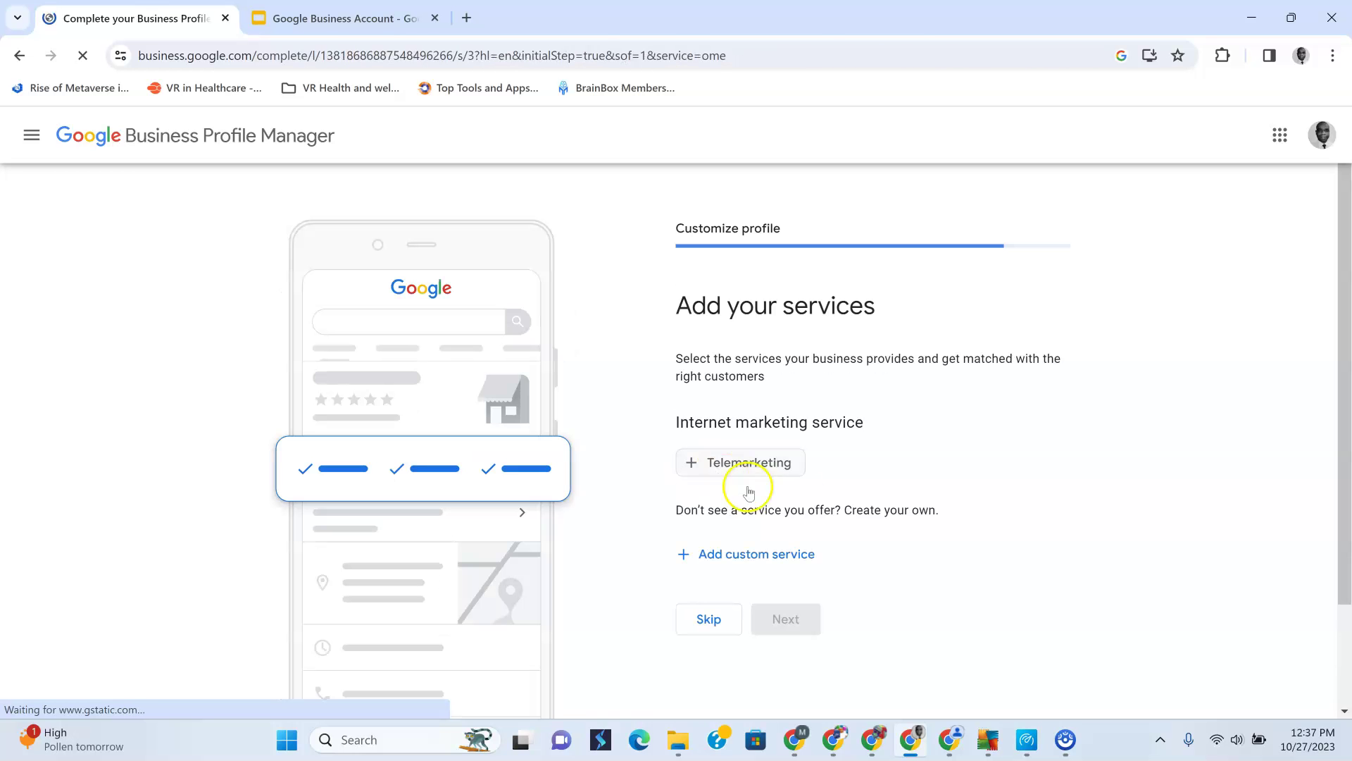
{"action": "scroll", "coordinate": [909, 426], "scroll_direction": "down", "scroll_amount": 2}
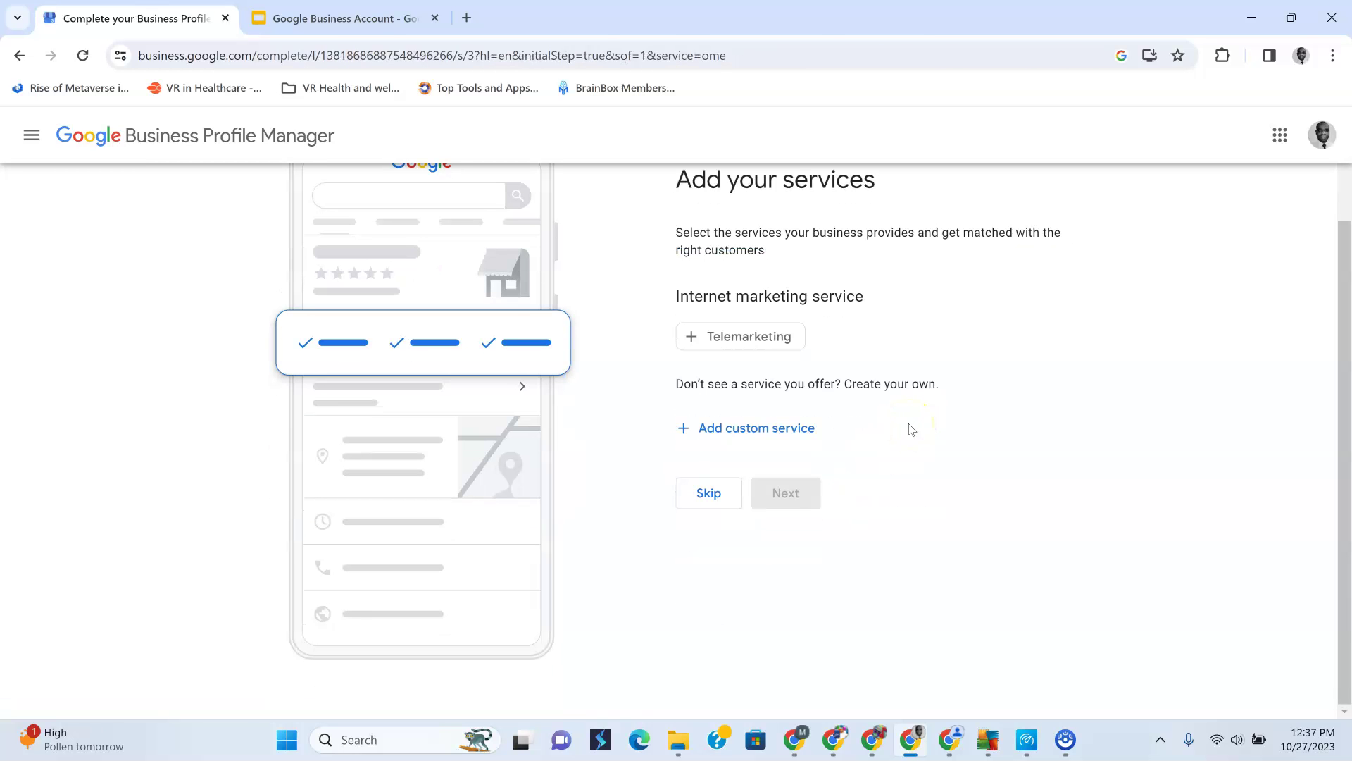
{"action": "left_click", "coordinate": [758, 427]}
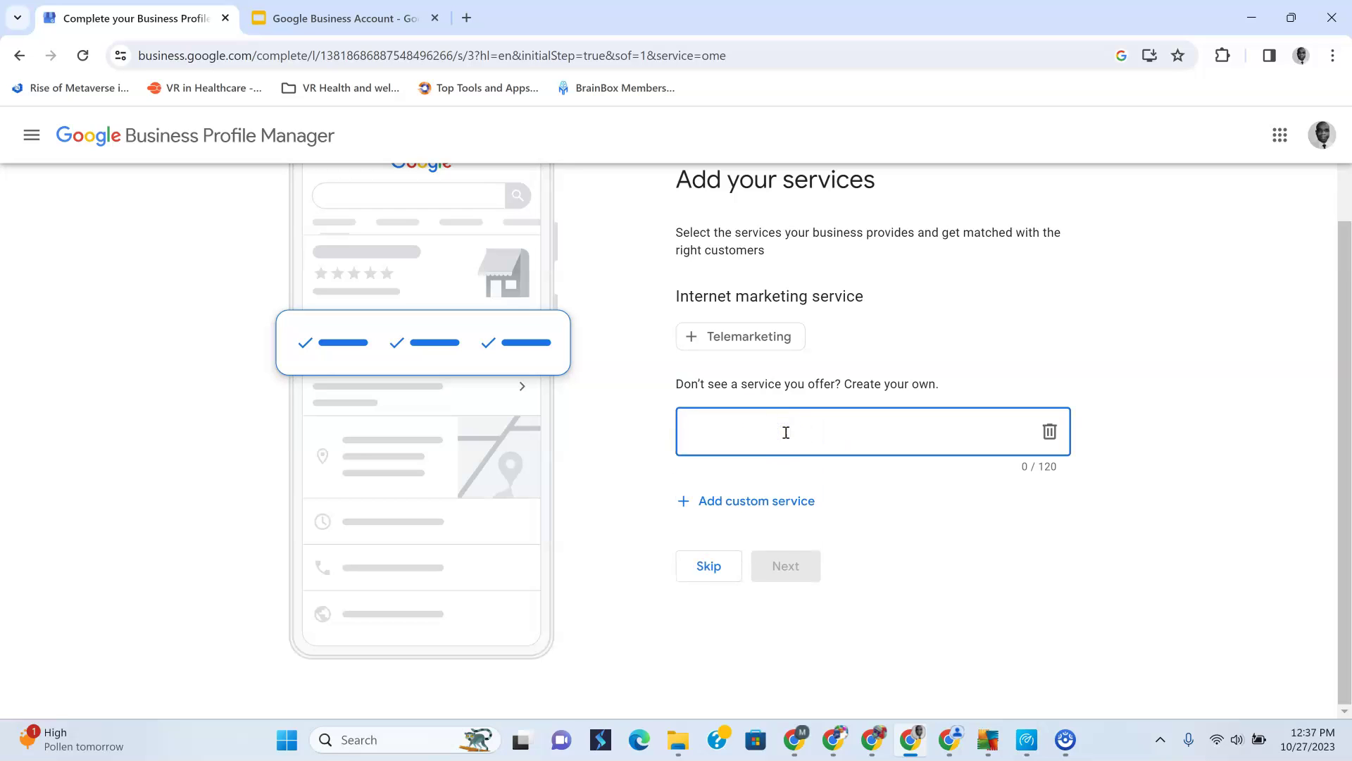
{"action": "type", "text": "instagram marketing"}
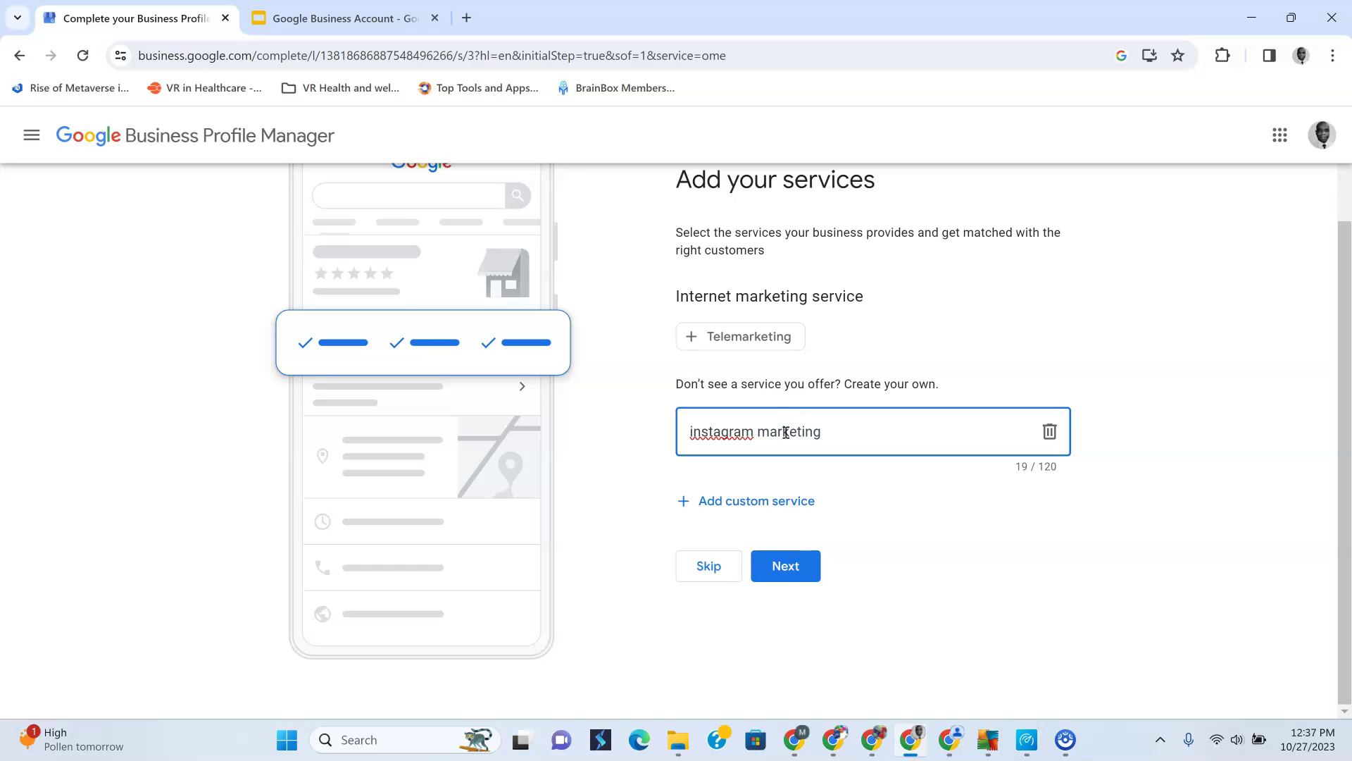
{"action": "left_click", "coordinate": [790, 574]}
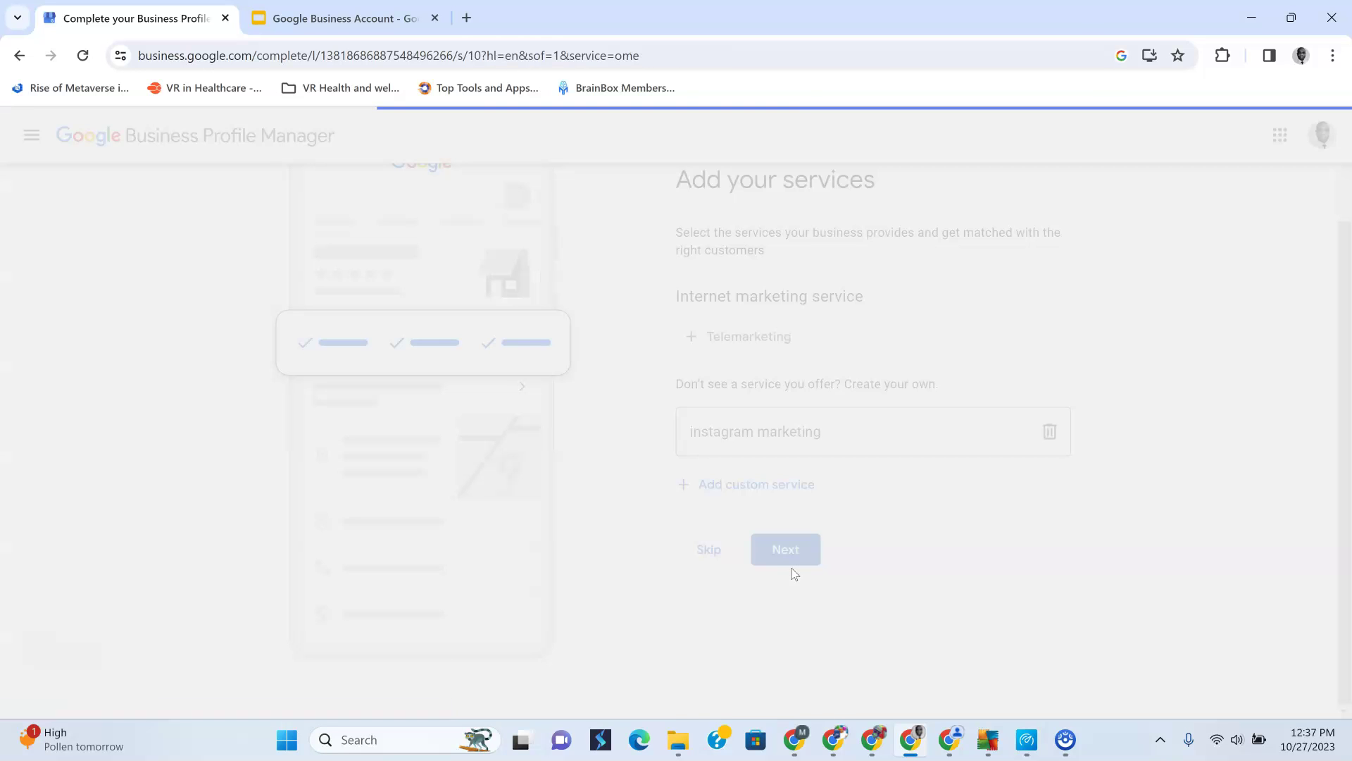
Open Monday with hours from 7:00 AM to 4:00 PM.
{"action": "scroll", "coordinate": [825, 458], "scroll_direction": "down", "scroll_amount": 2}
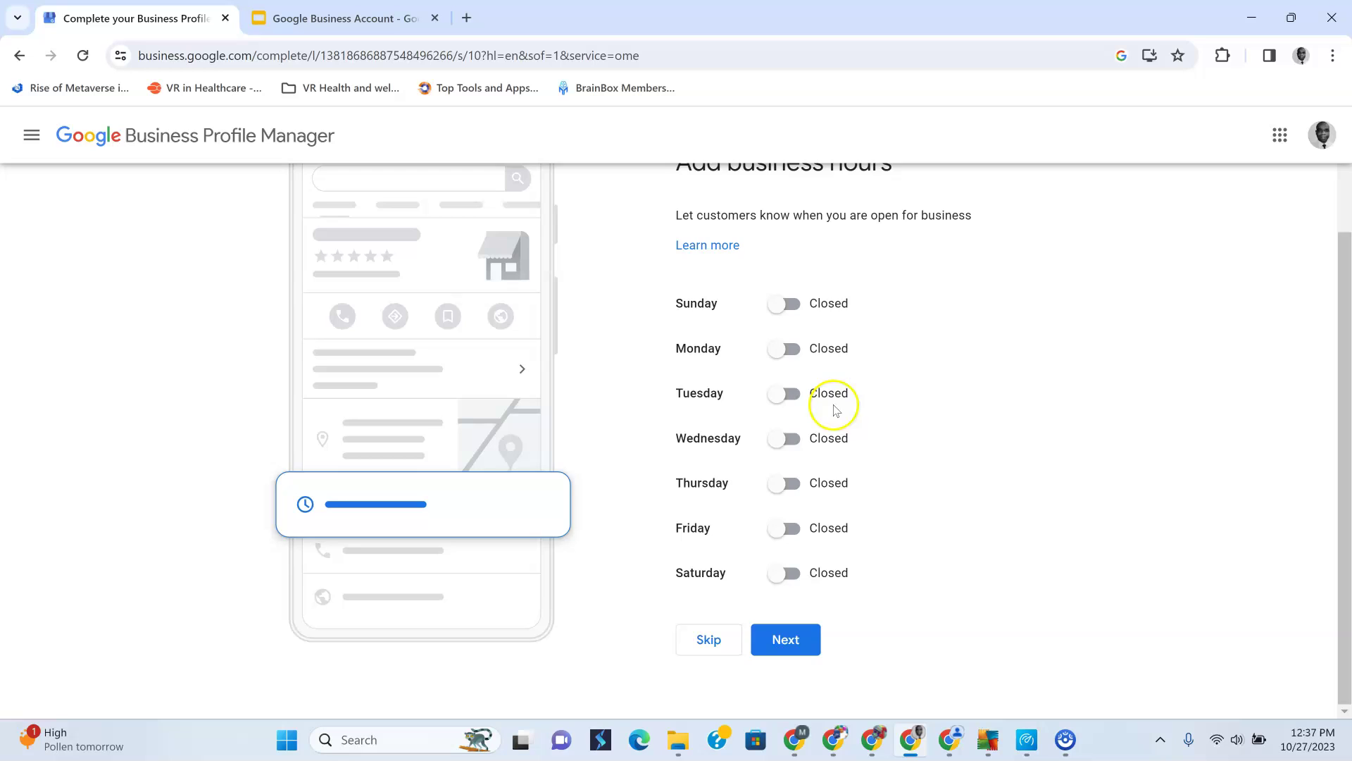
{"action": "scroll", "coordinate": [871, 451], "scroll_direction": "up", "scroll_amount": 1}
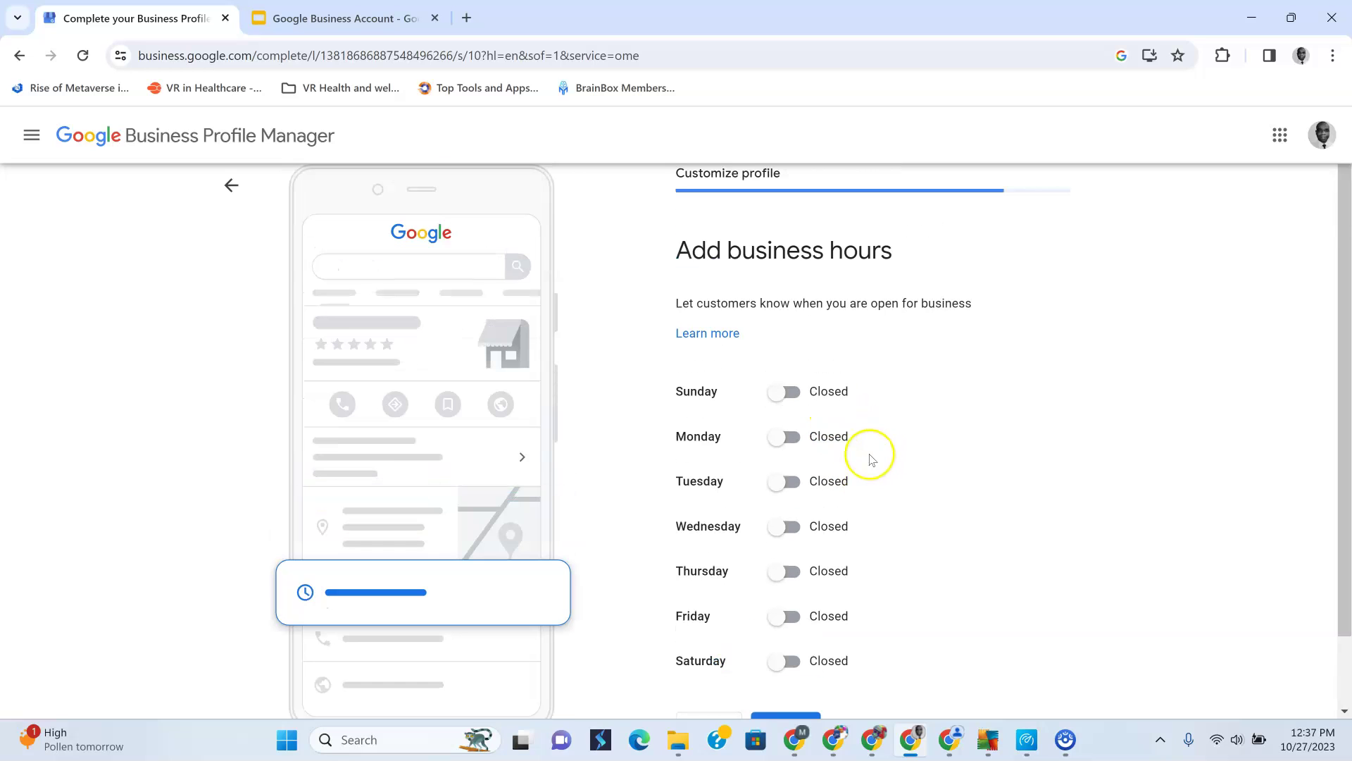
{"action": "left_click", "coordinate": [790, 436]}
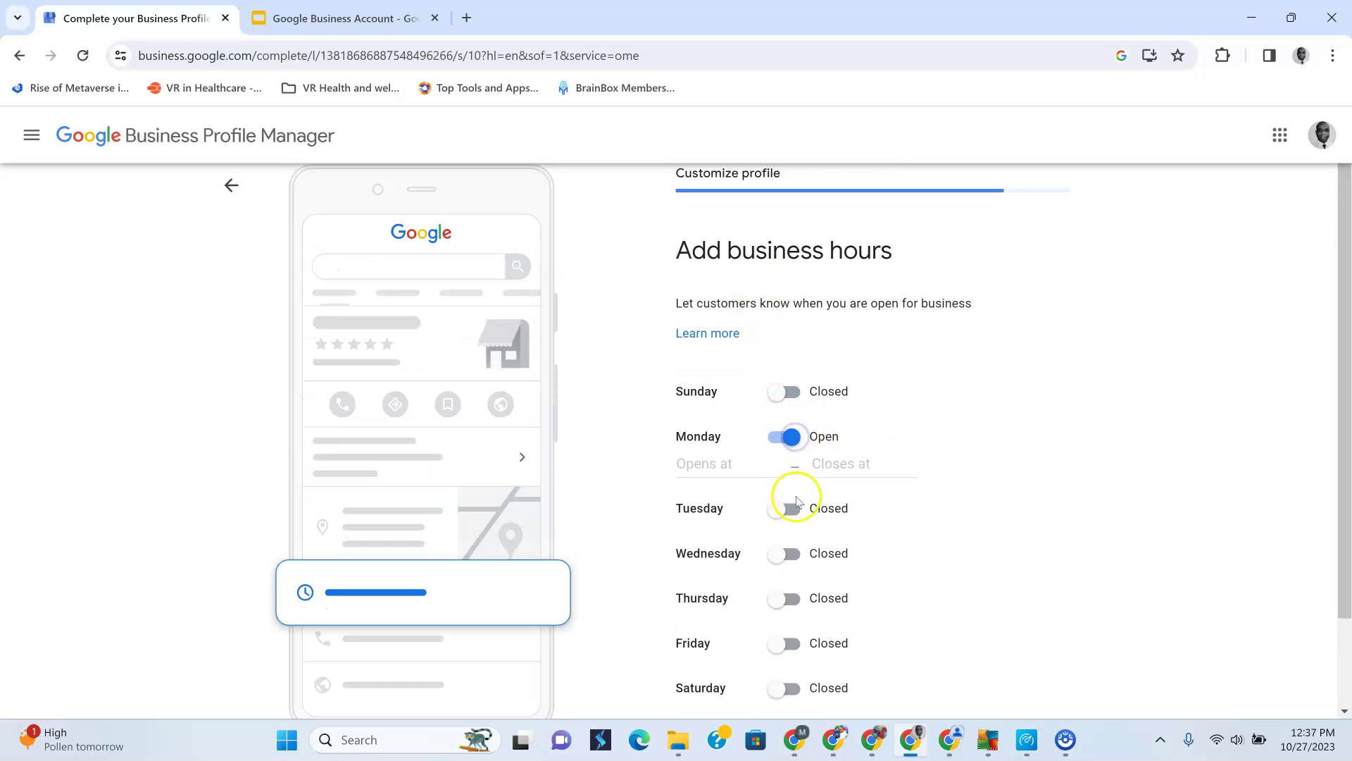
{"action": "left_click", "coordinate": [750, 464]}
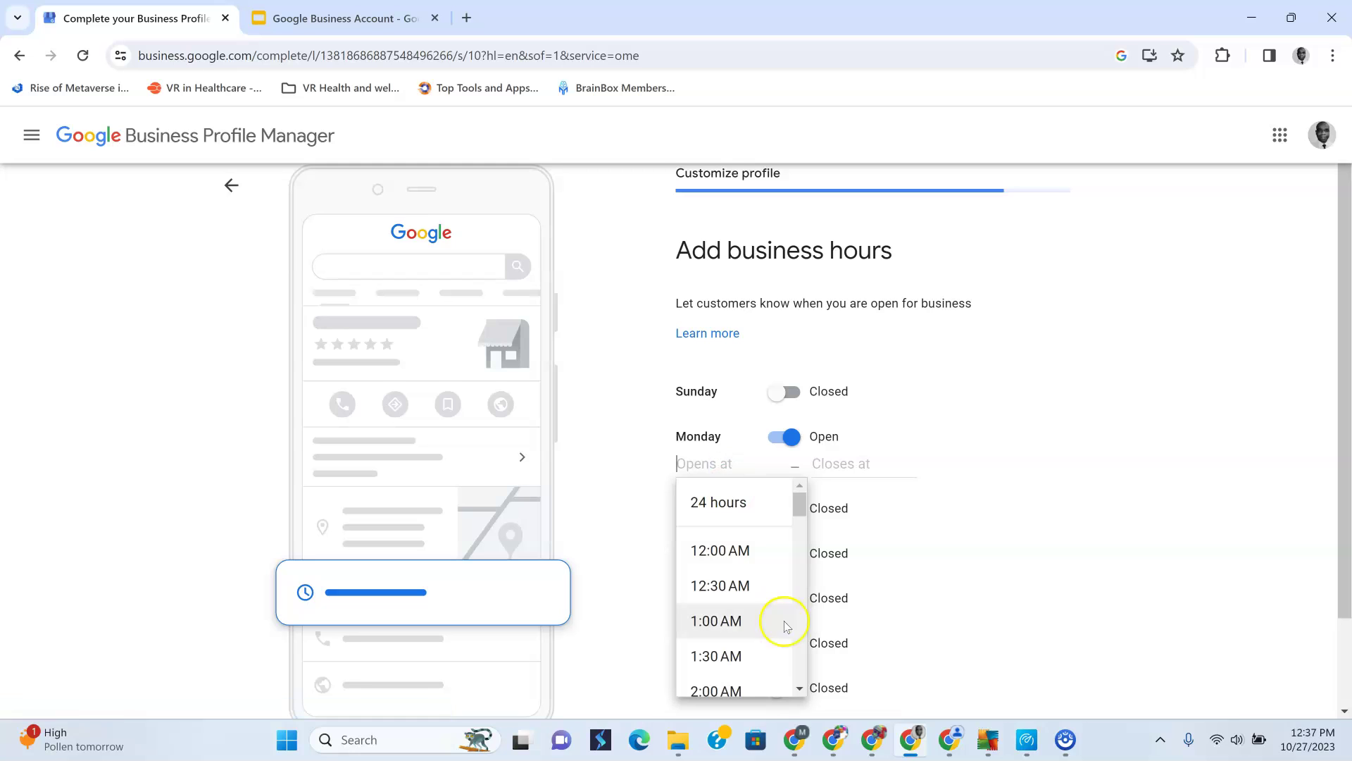
{"action": "scroll", "coordinate": [787, 626], "scroll_direction": "down", "scroll_amount": 6}
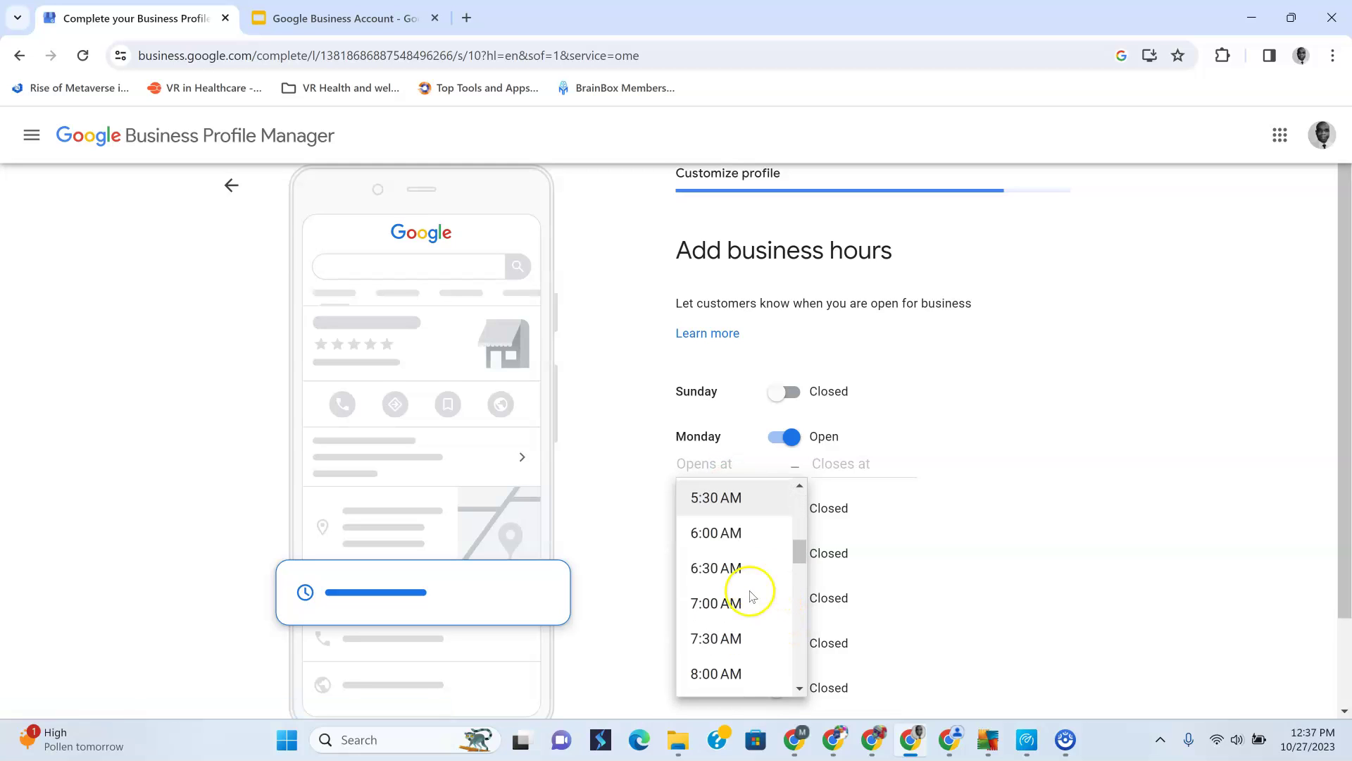
{"action": "left_click", "coordinate": [726, 604]}
{"action": "left_click", "coordinate": [838, 465]}
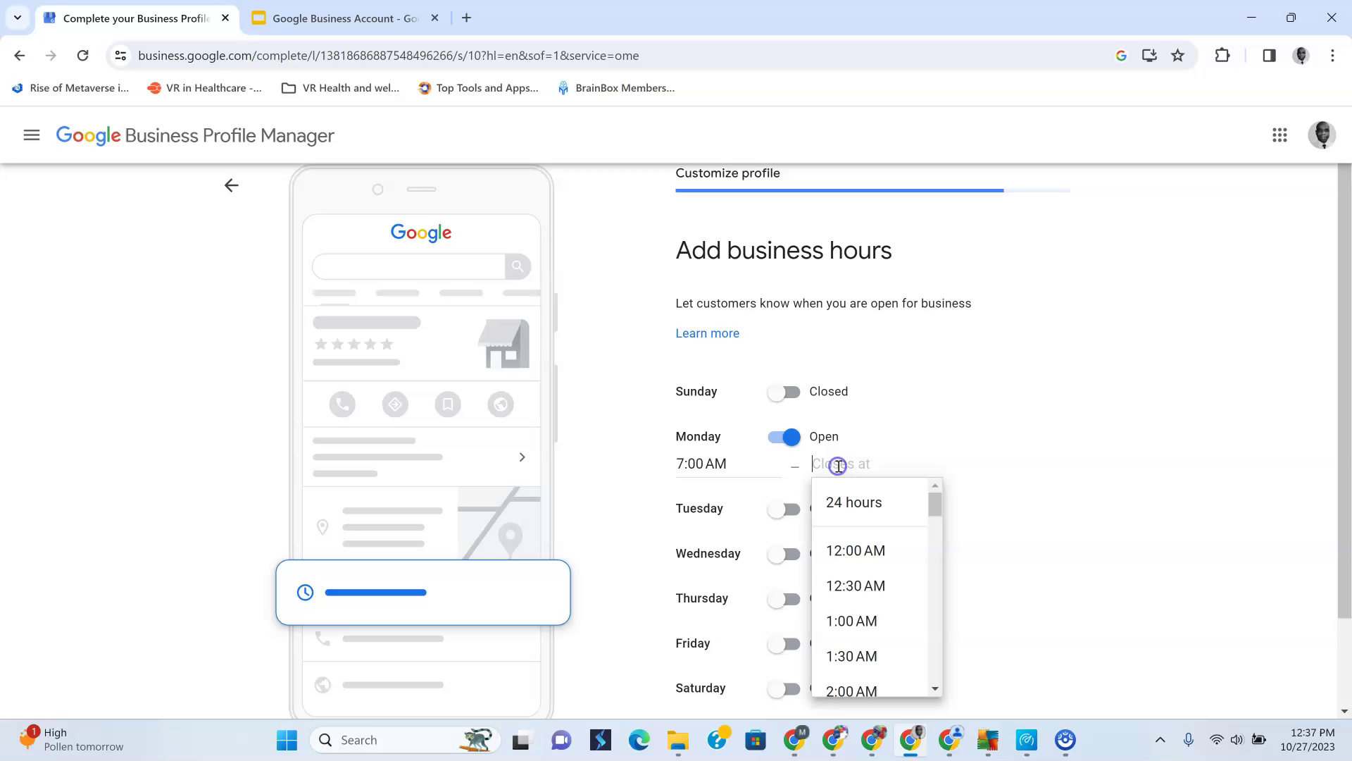
{"action": "scroll", "coordinate": [849, 557], "scroll_direction": "down", "scroll_amount": 5}
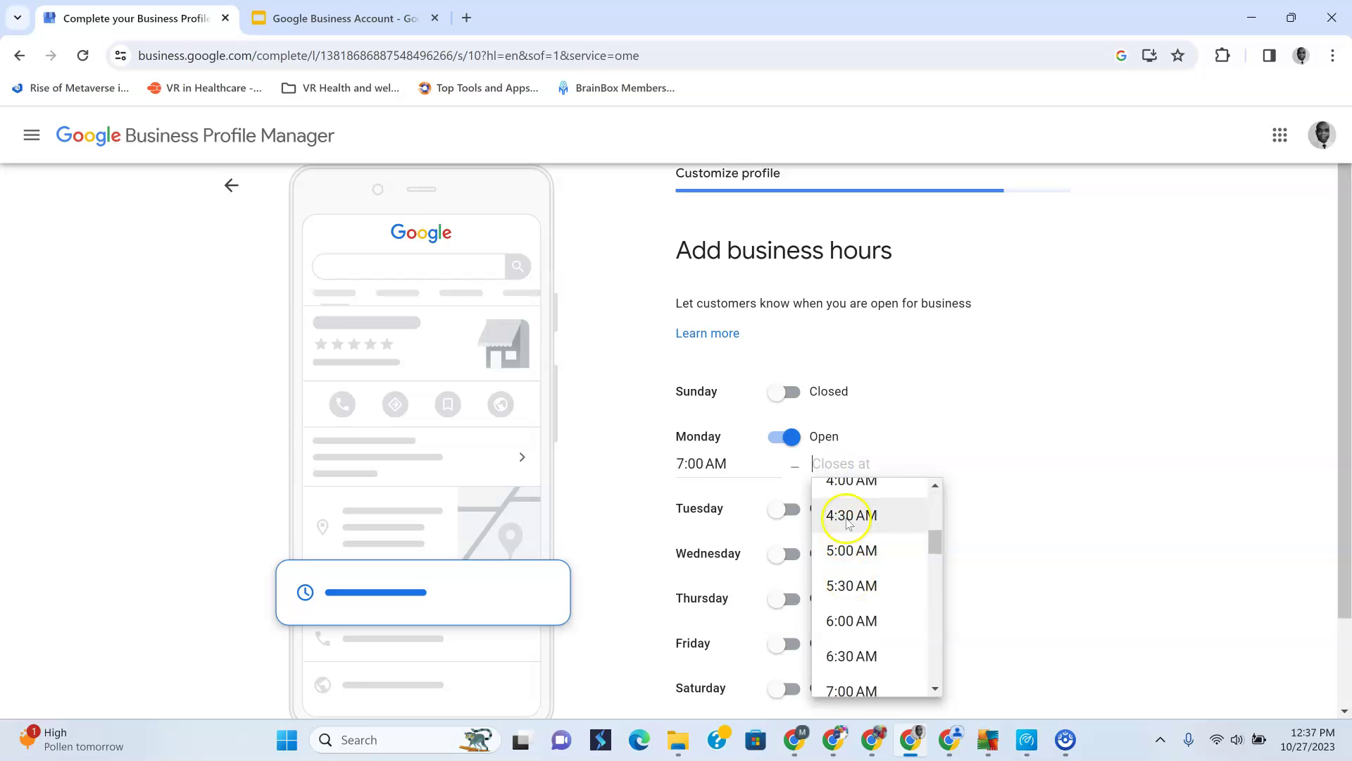
{"action": "scroll", "coordinate": [849, 523], "scroll_direction": "down", "scroll_amount": 3}
{"action": "scroll", "coordinate": [850, 532], "scroll_direction": "up", "scroll_amount": 8}
{"action": "scroll", "coordinate": [853, 541], "scroll_direction": "down", "scroll_amount": 4}
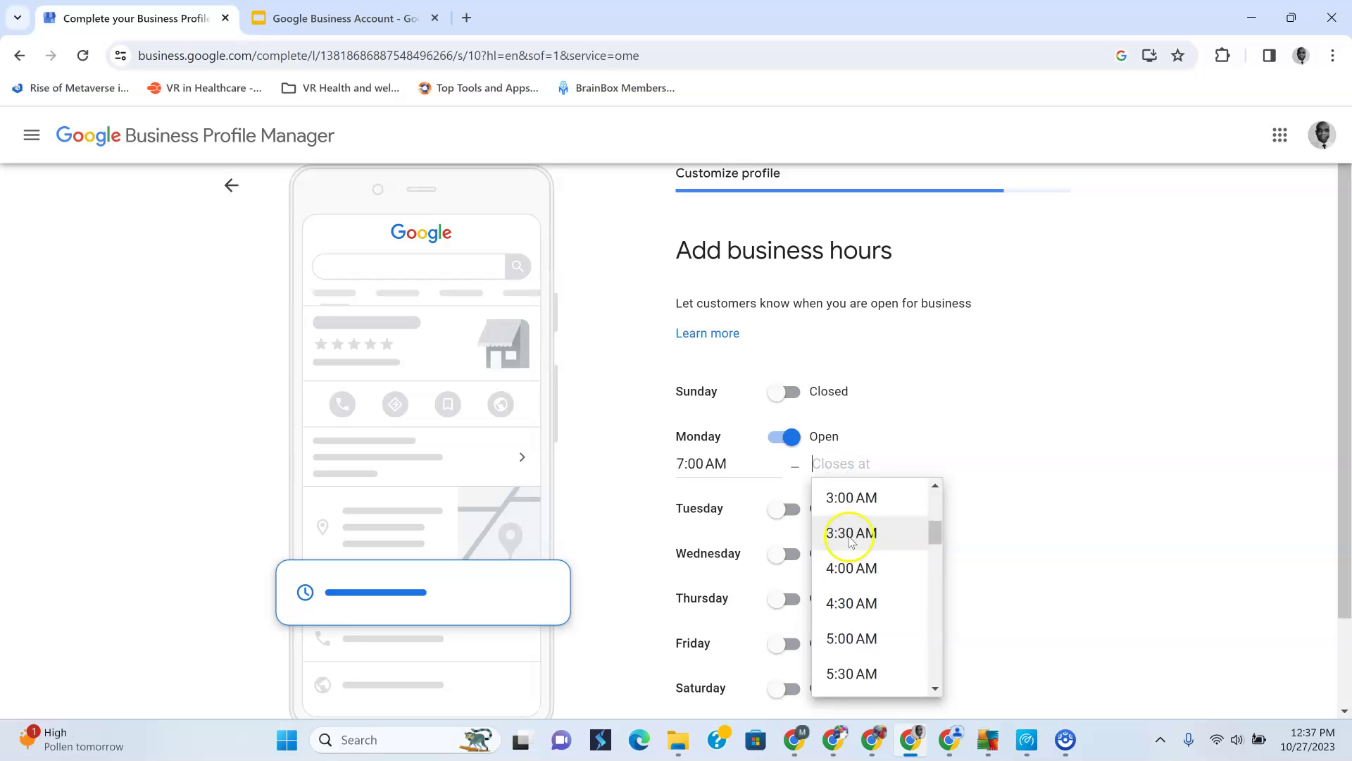
{"action": "scroll", "coordinate": [850, 541], "scroll_direction": "down", "scroll_amount": 16}
{"action": "scroll", "coordinate": [850, 541], "scroll_direction": "up", "scroll_amount": 3}
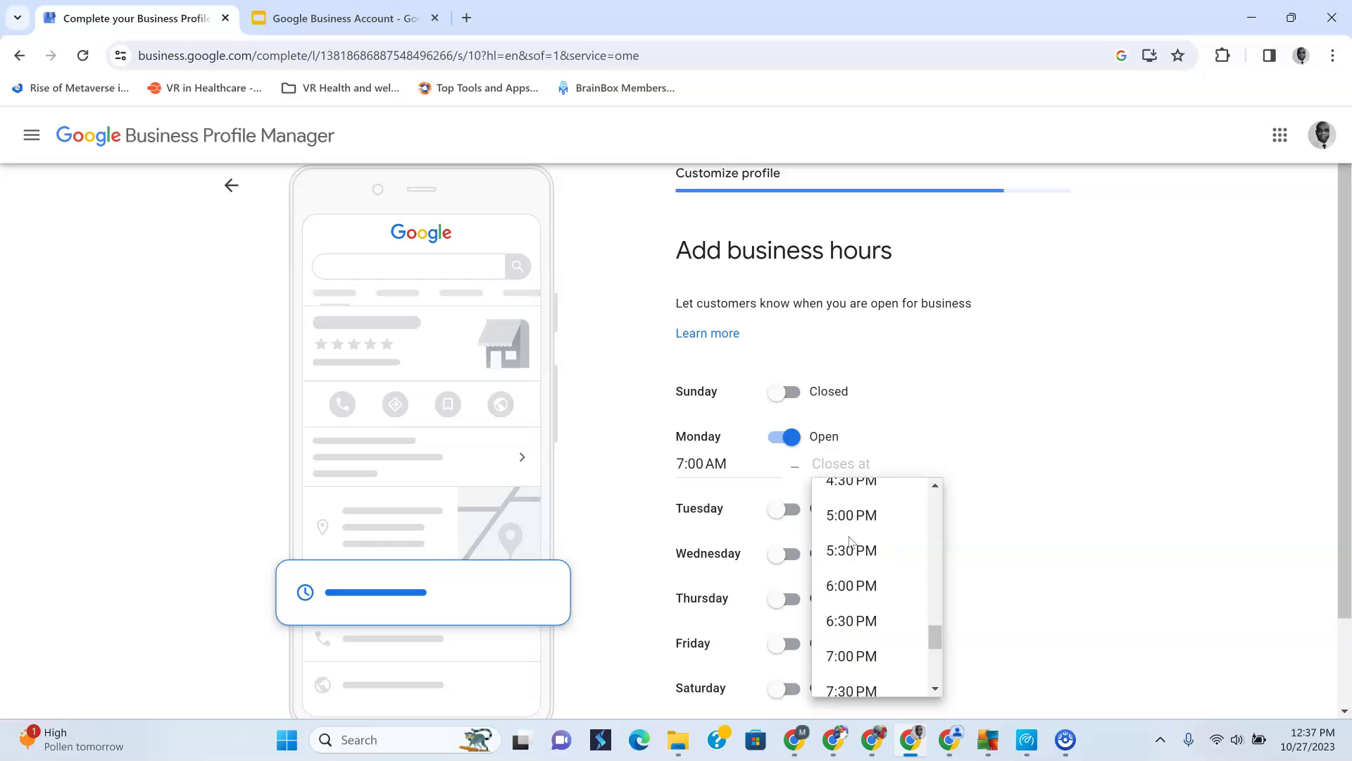
{"action": "scroll", "coordinate": [851, 541], "scroll_direction": "up", "scroll_amount": 1}
{"action": "left_click", "coordinate": [850, 536]}
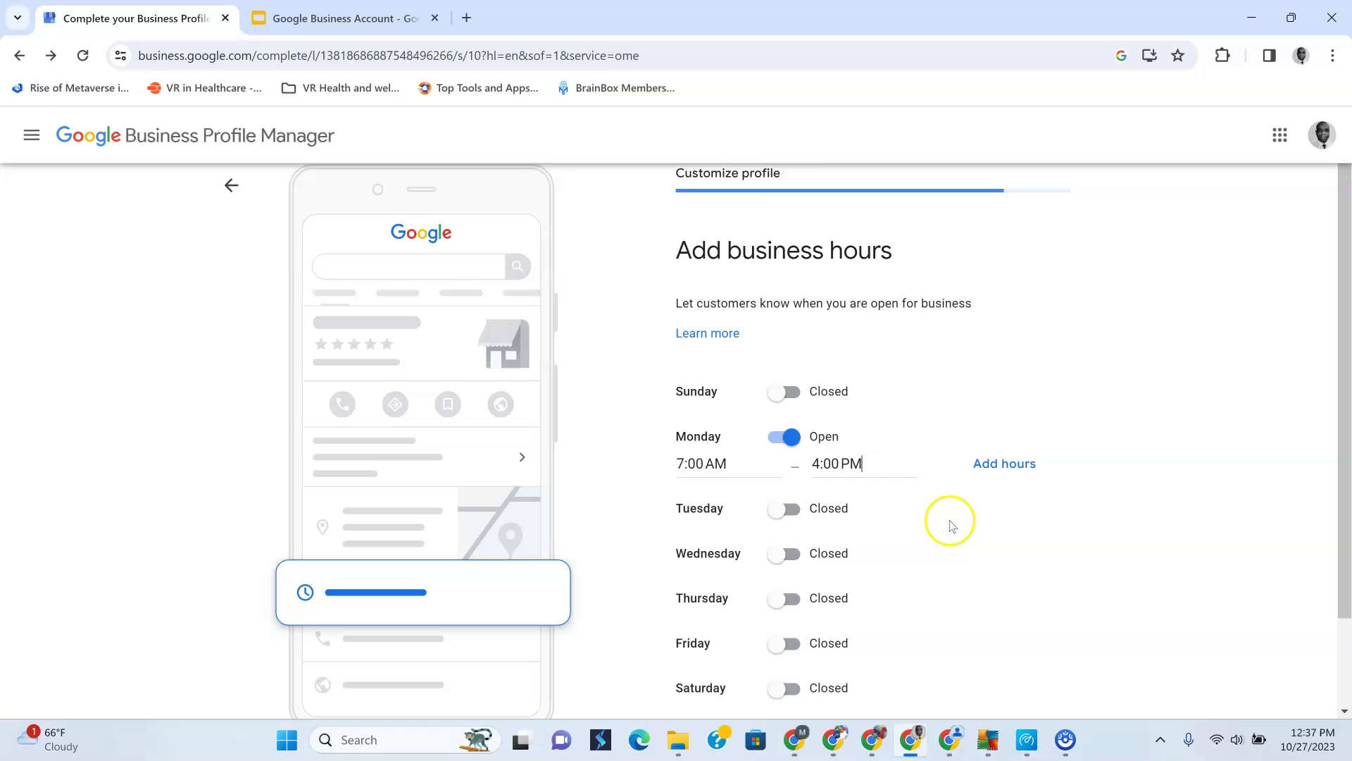
Keep Tuesday and Wednesday closed after the validation errors and save the hours.
{"action": "scroll", "coordinate": [952, 533], "scroll_direction": "down", "scroll_amount": 1}
{"action": "left_click", "coordinate": [789, 422]}
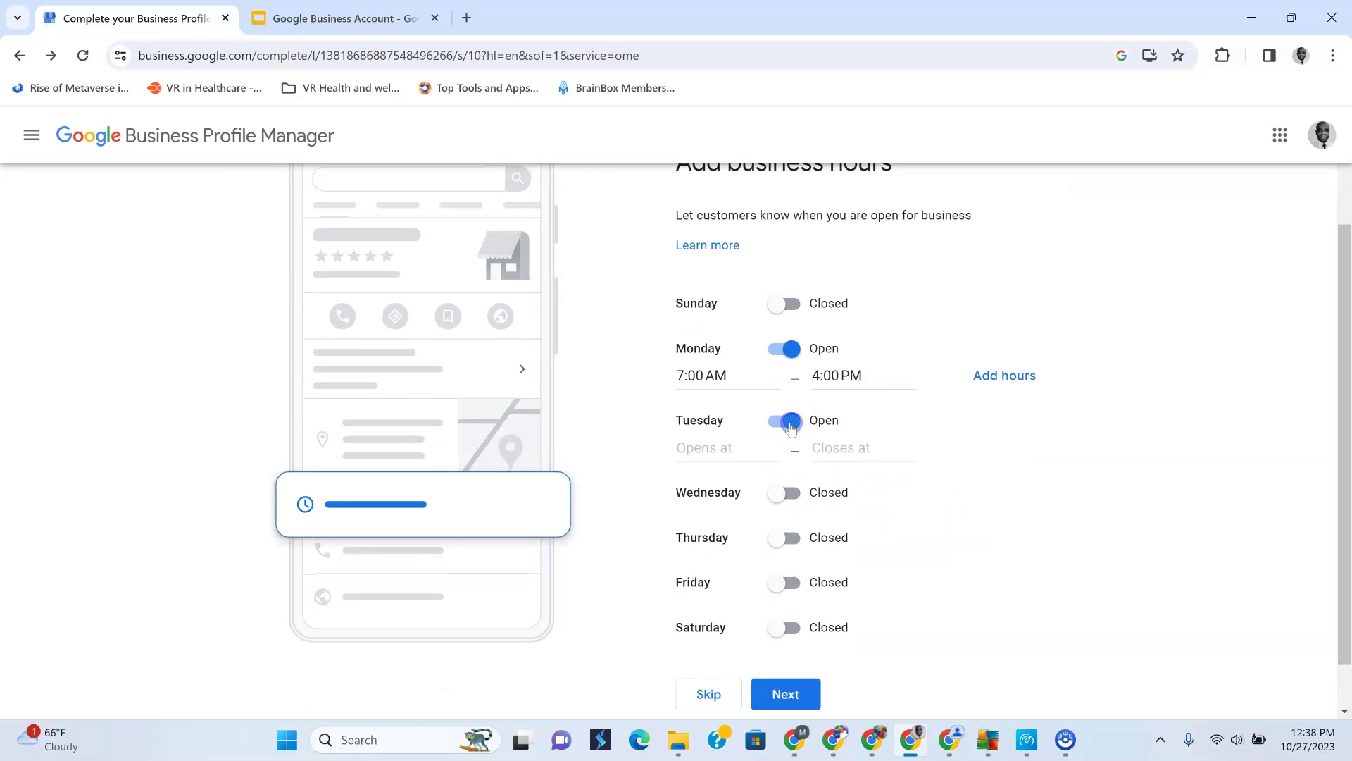
{"action": "left_click", "coordinate": [790, 495]}
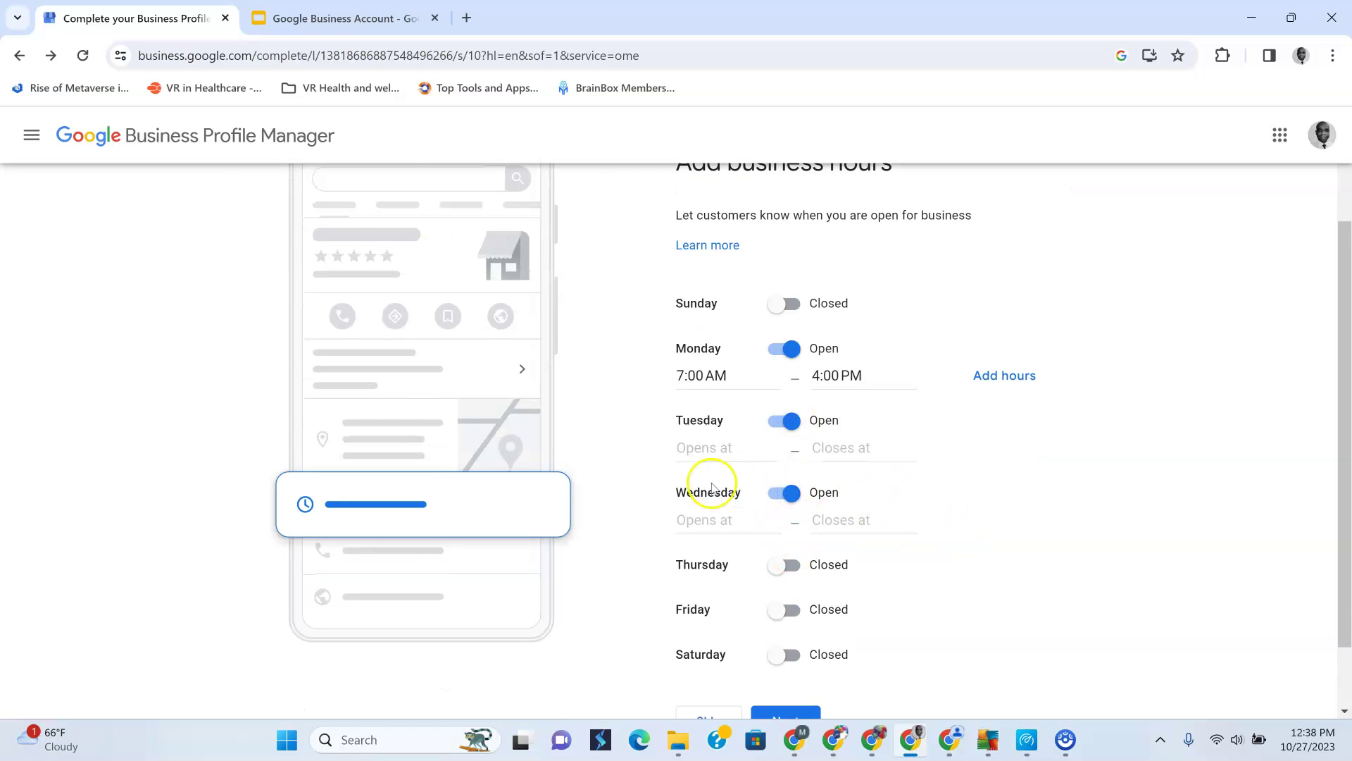
{"action": "scroll", "coordinate": [803, 493], "scroll_direction": "down", "scroll_amount": 1}
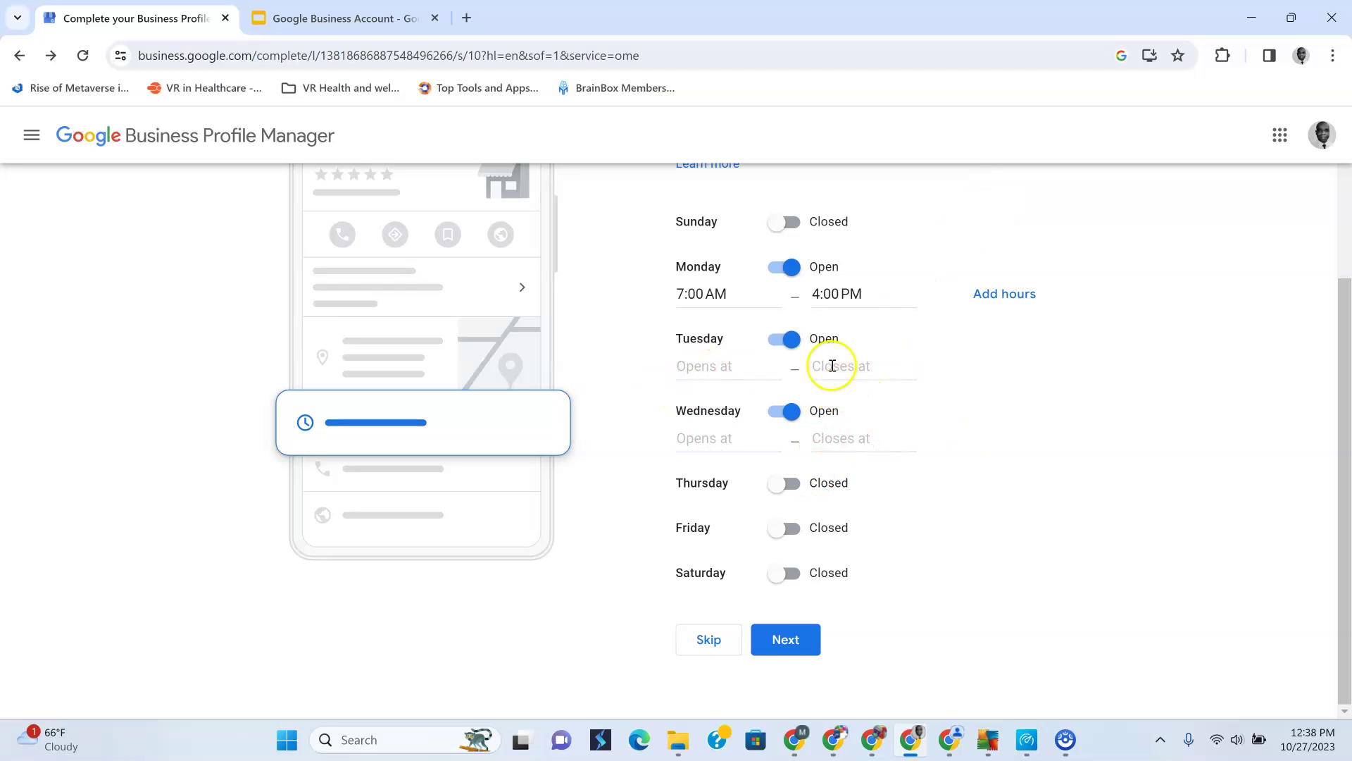
{"action": "left_click", "coordinate": [789, 643]}
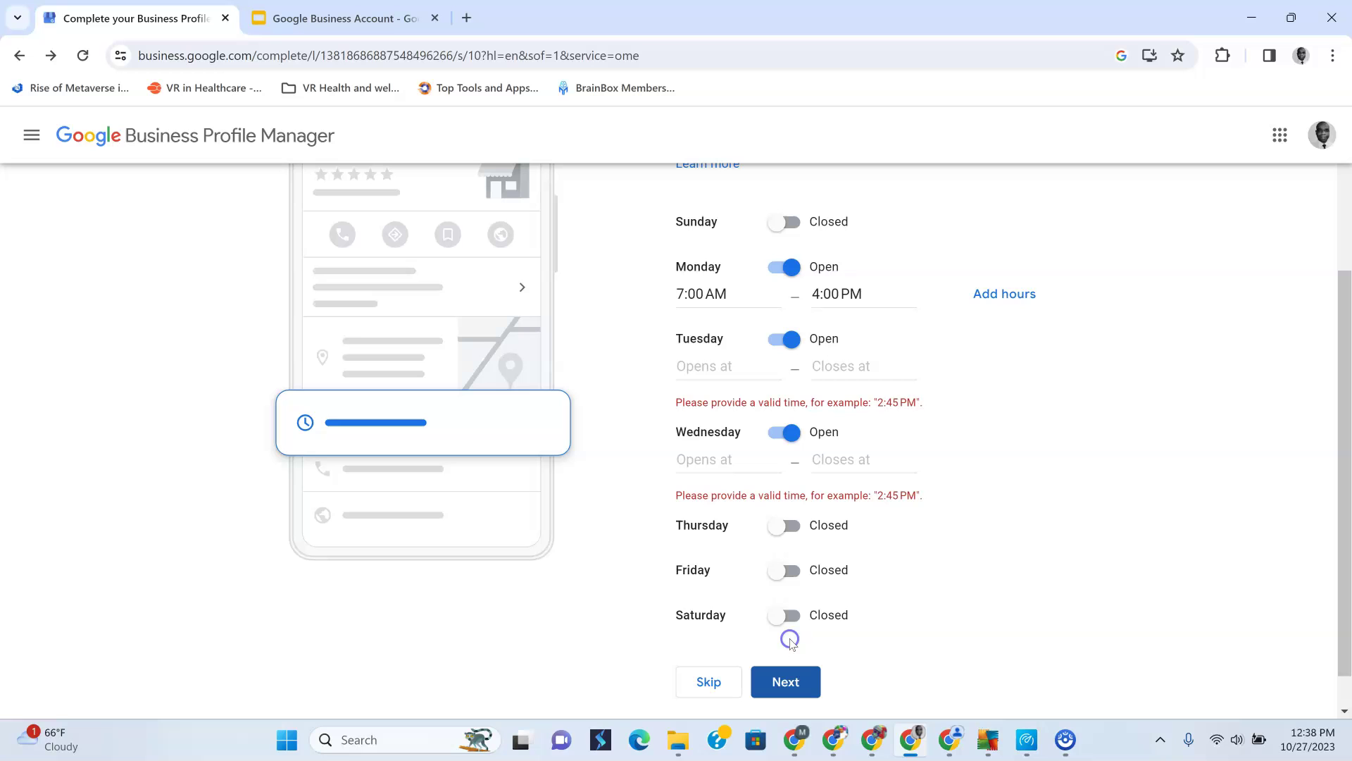
{"action": "left_click", "coordinate": [782, 339]}
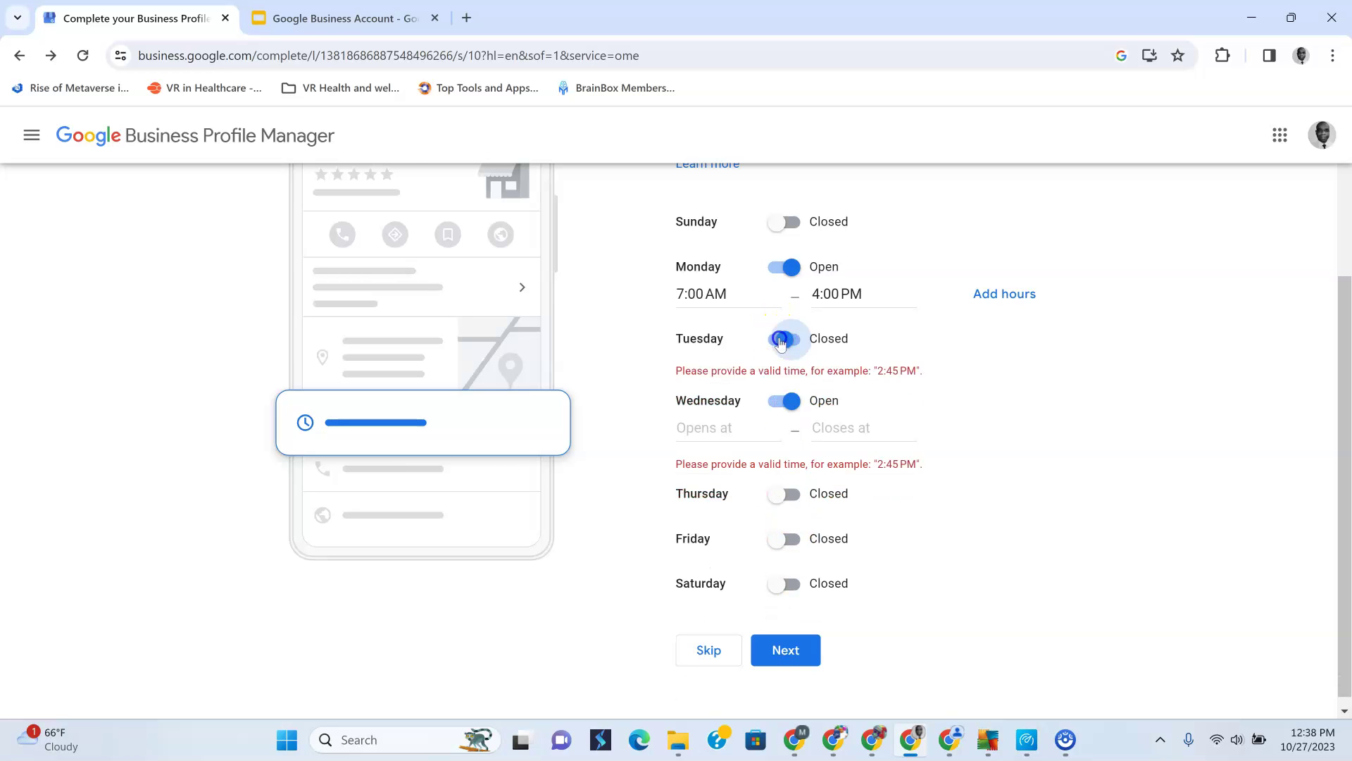
{"action": "left_click", "coordinate": [785, 400]}
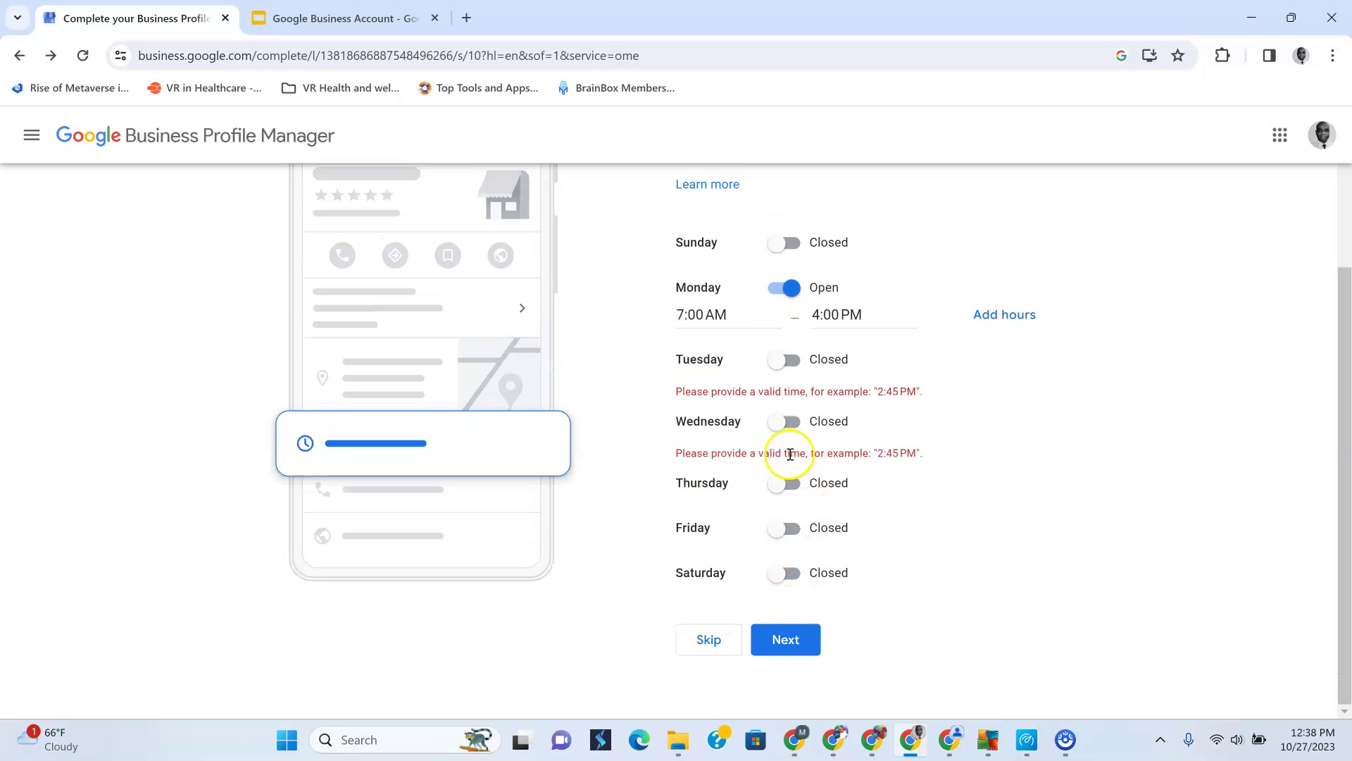
{"action": "left_click", "coordinate": [785, 637]}
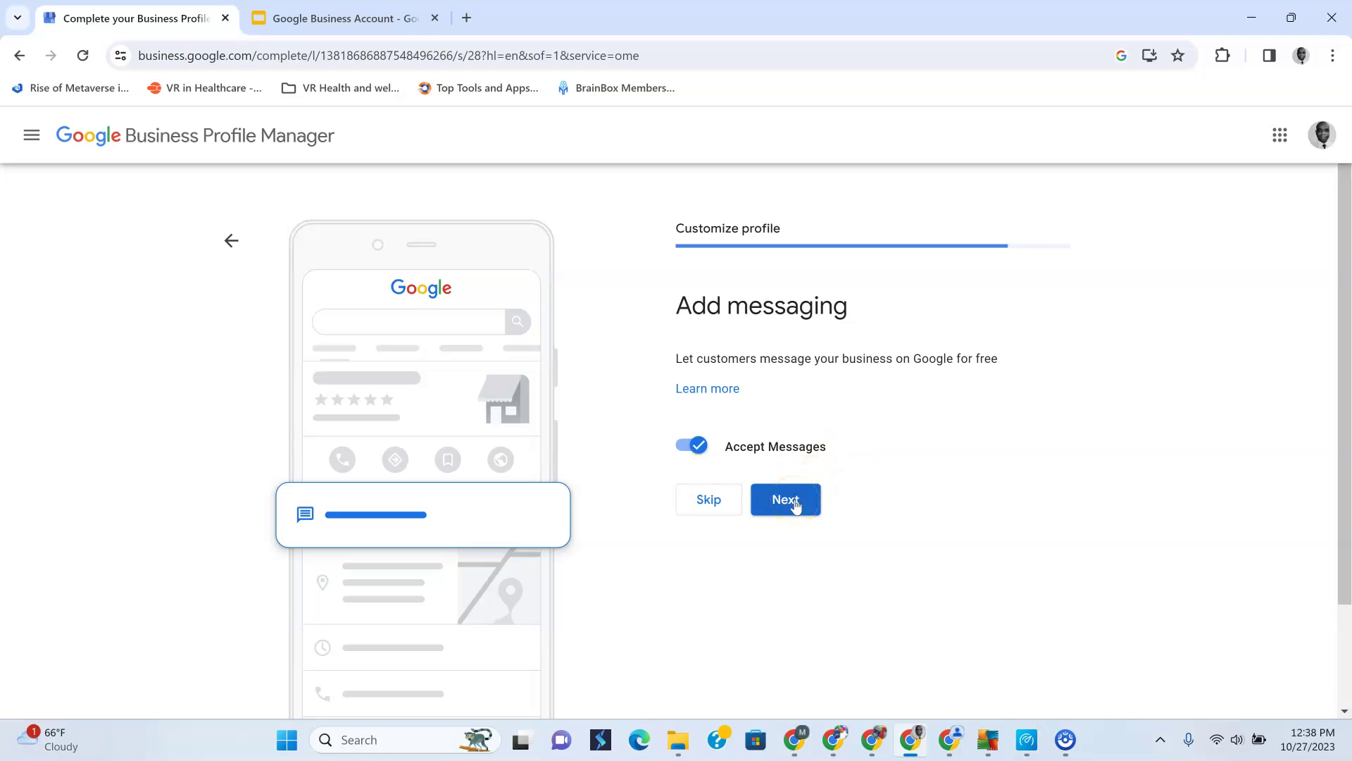
Turn on Accept Messages and enter the description 'We provide Instagram and social media marketing services'.
{"action": "left_click", "coordinate": [796, 505]}
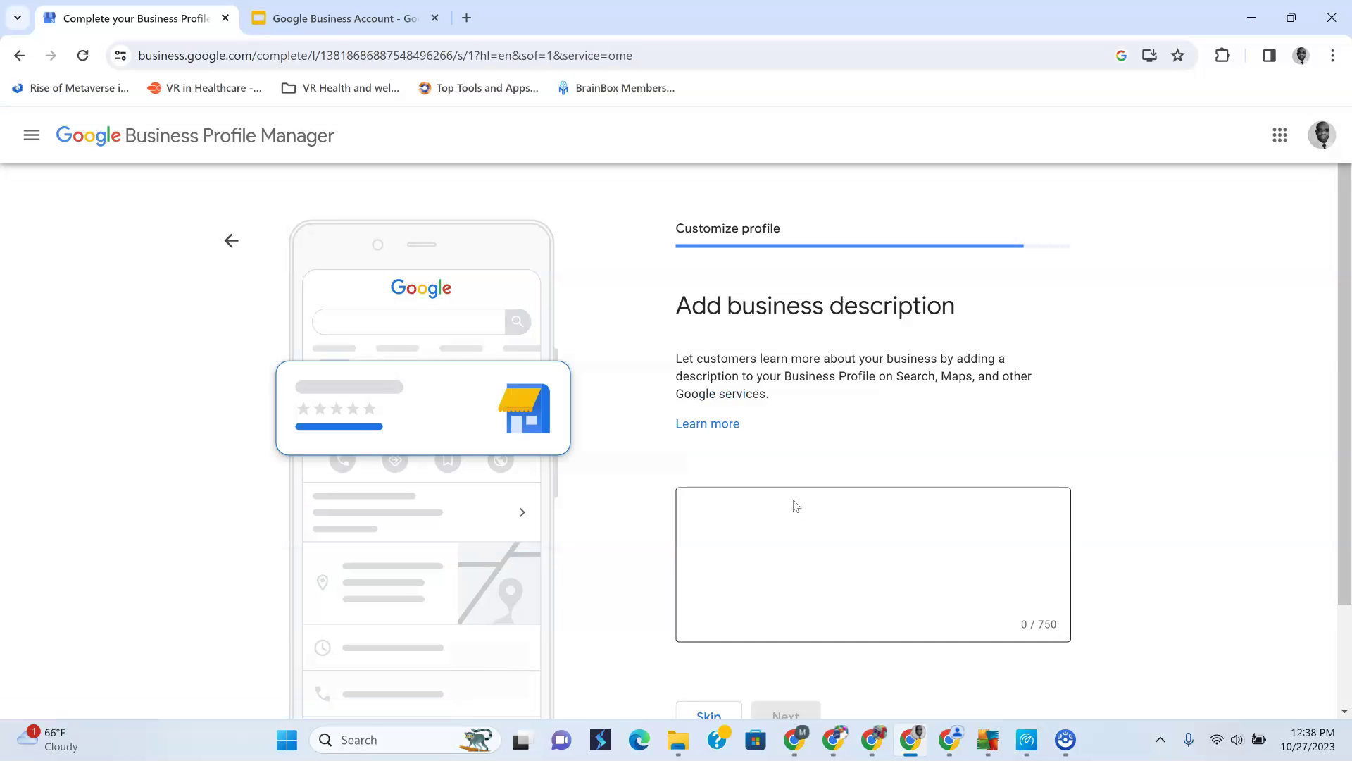
{"action": "left_click", "coordinate": [813, 536]}
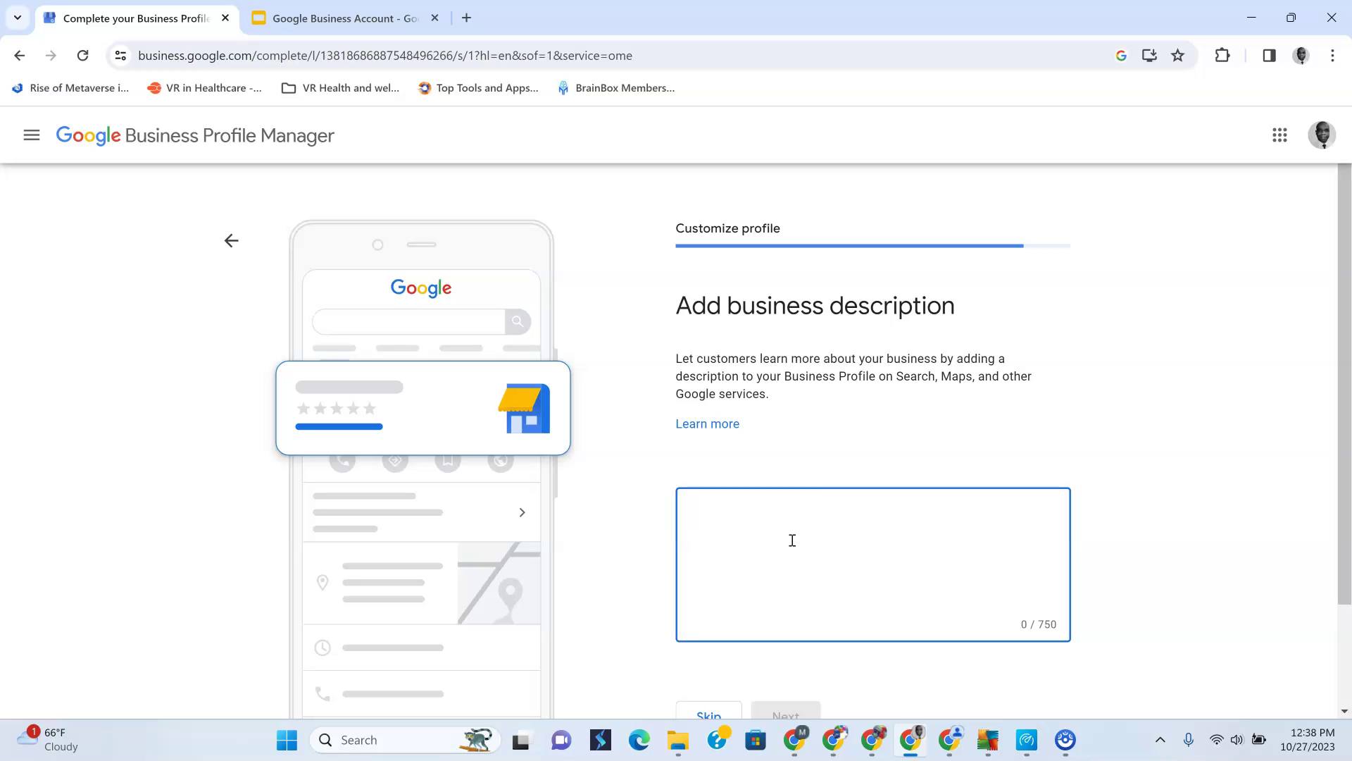
{"action": "type", "text": "We"}
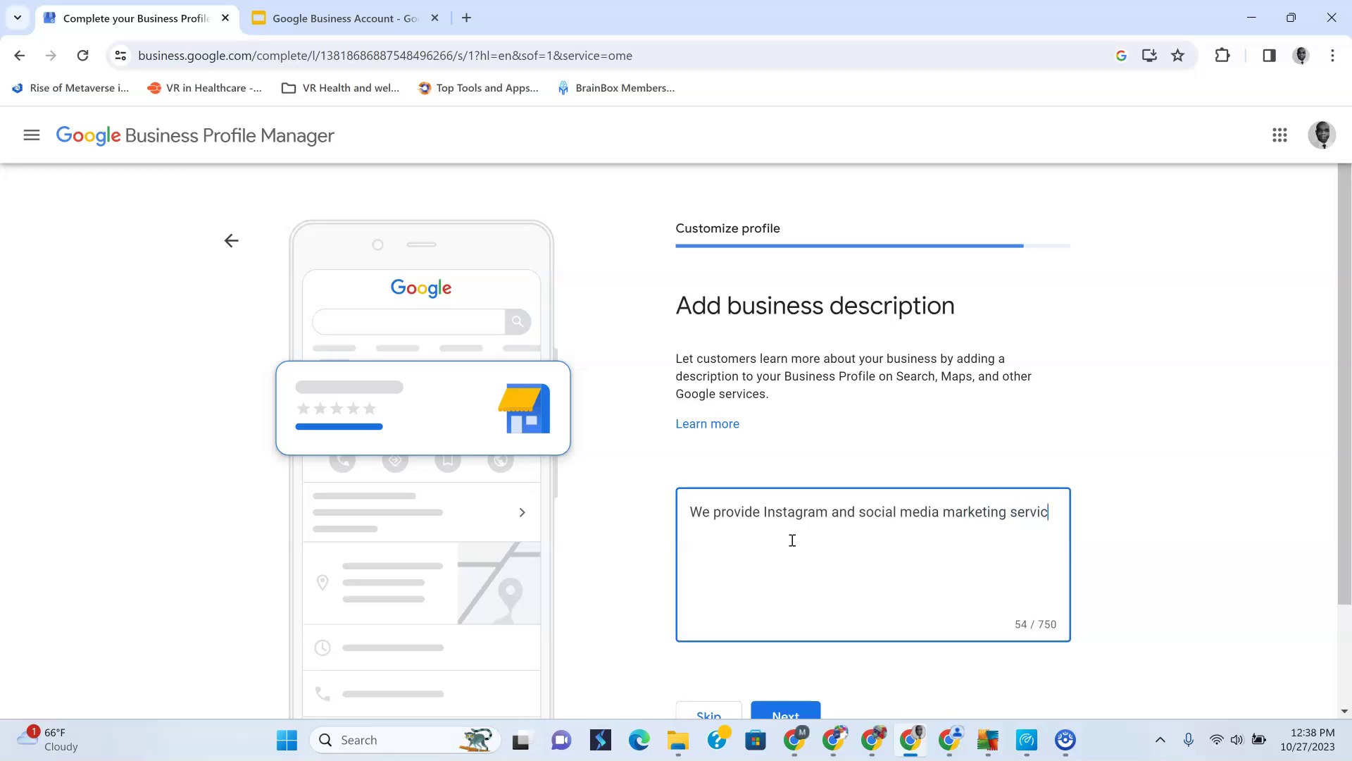
{"action": "scroll", "coordinate": [793, 540], "scroll_direction": "down", "scroll_amount": 3}
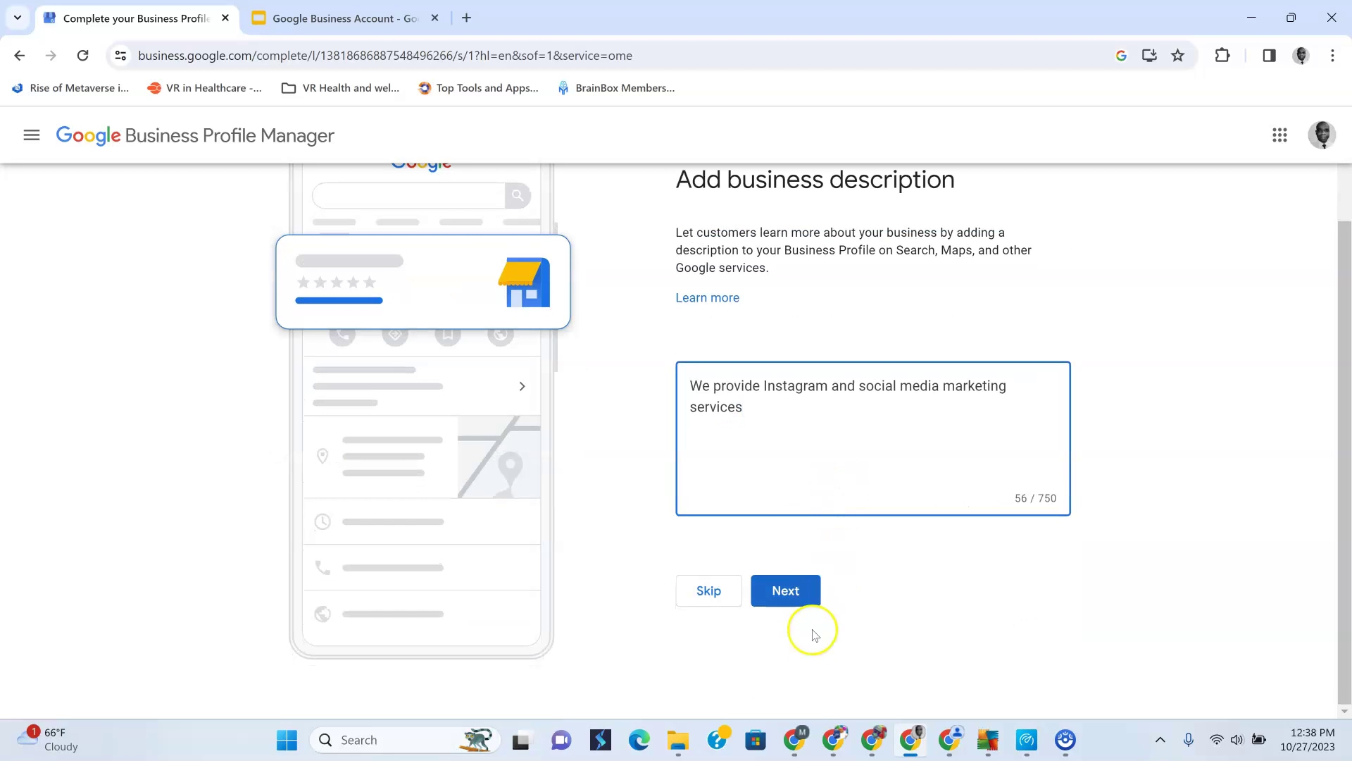
{"action": "left_click", "coordinate": [784, 594]}
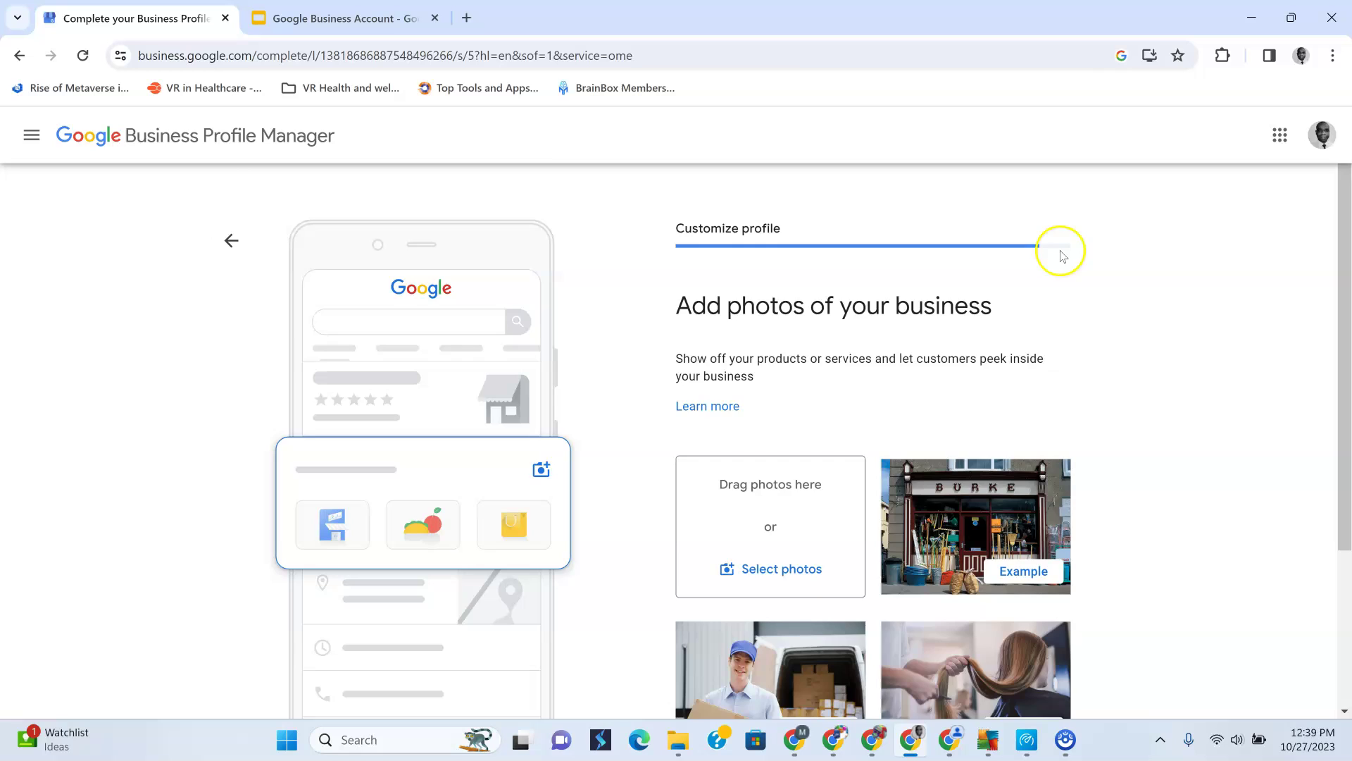
Upload a business photo from File Explorer, replacing the first VOICE SEARCH image, and continue.
{"action": "scroll", "coordinate": [1076, 293], "scroll_direction": "down", "scroll_amount": 2}
{"action": "scroll", "coordinate": [1078, 299], "scroll_direction": "up", "scroll_amount": 1}
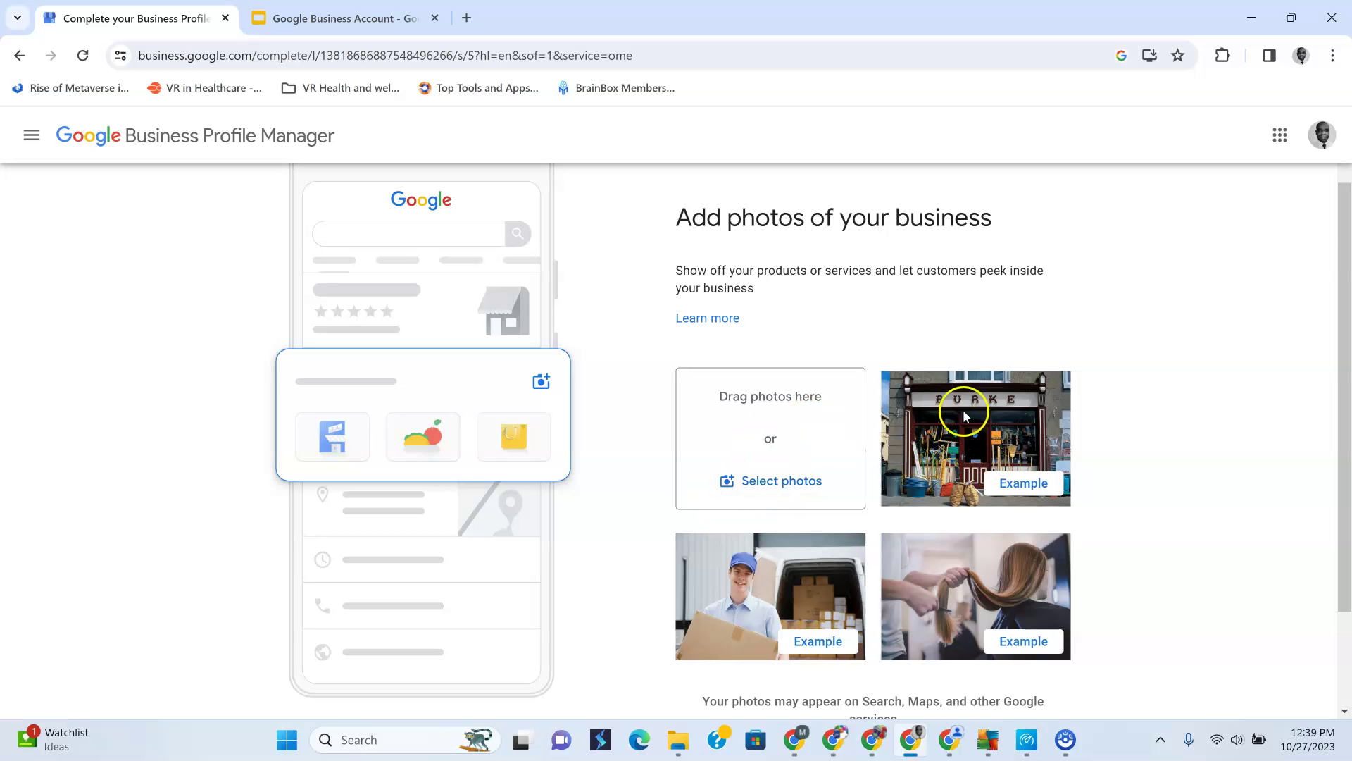
{"action": "scroll", "coordinate": [916, 434], "scroll_direction": "down", "scroll_amount": 2}
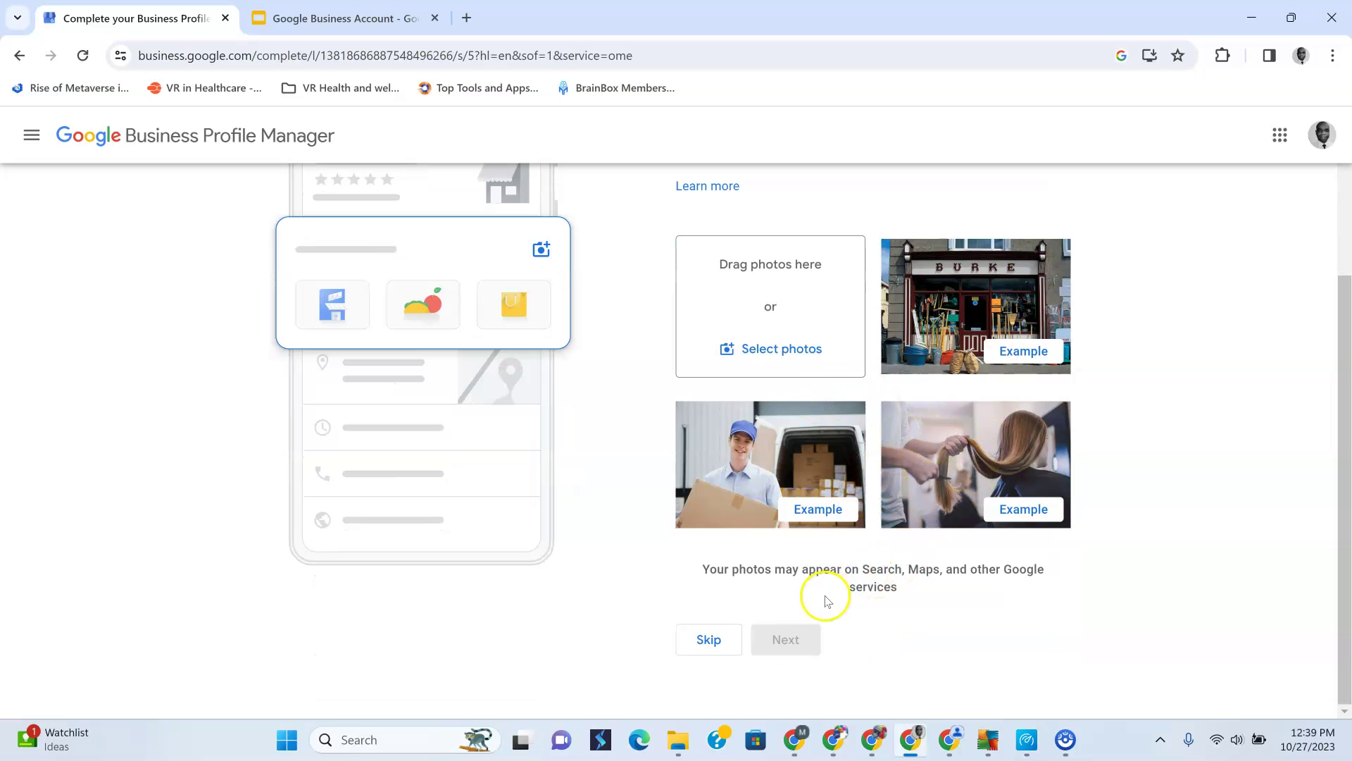
{"action": "key", "text": "super+e"}
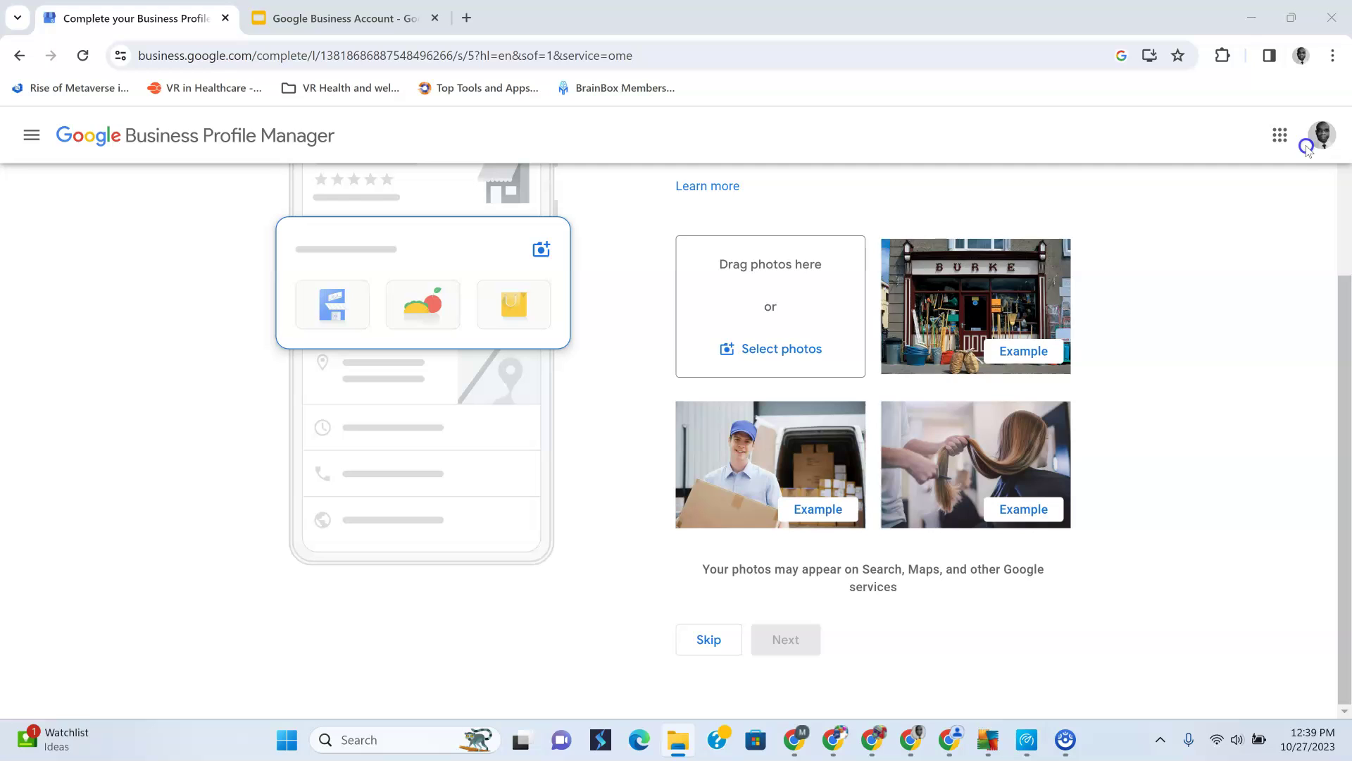
{"action": "left_click_drag", "start_coordinate": [1306, 147], "coordinate": [765, 338]}
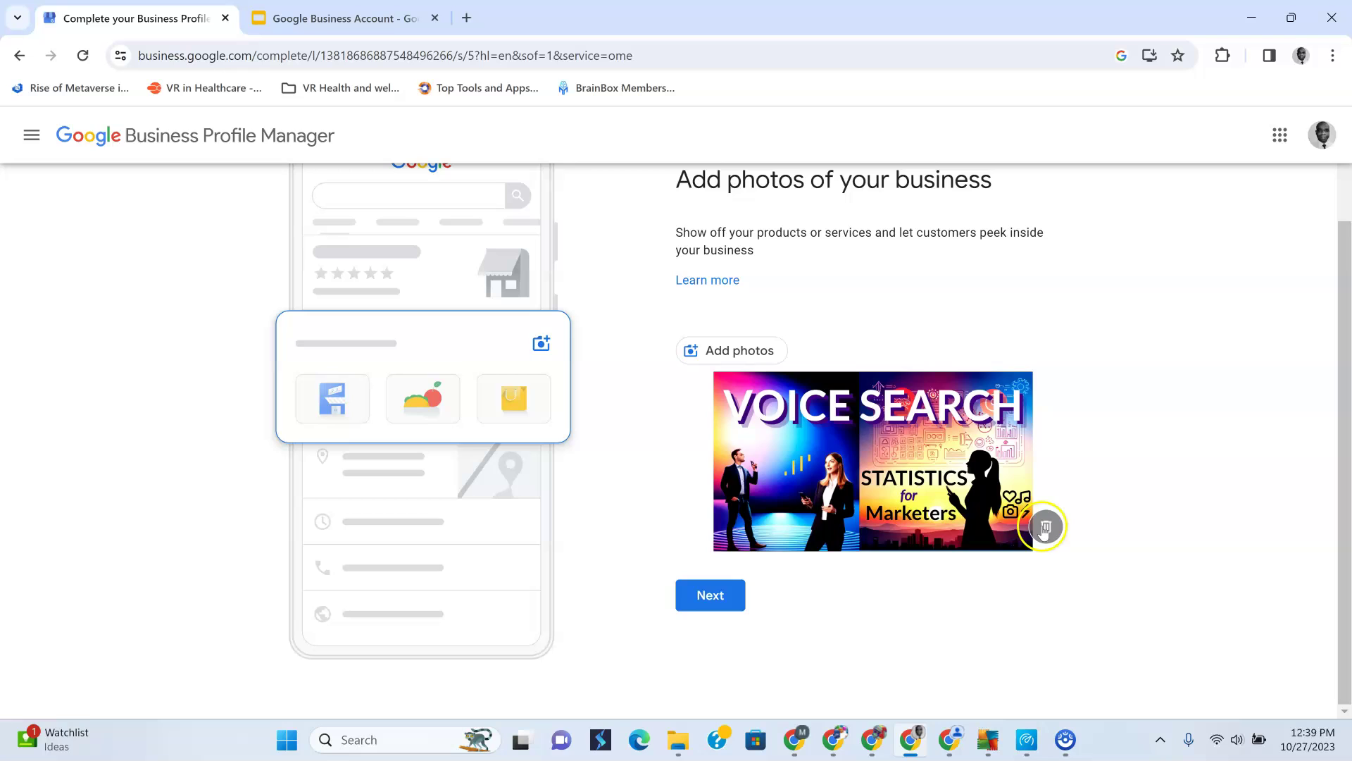
{"action": "left_click", "coordinate": [1045, 528]}
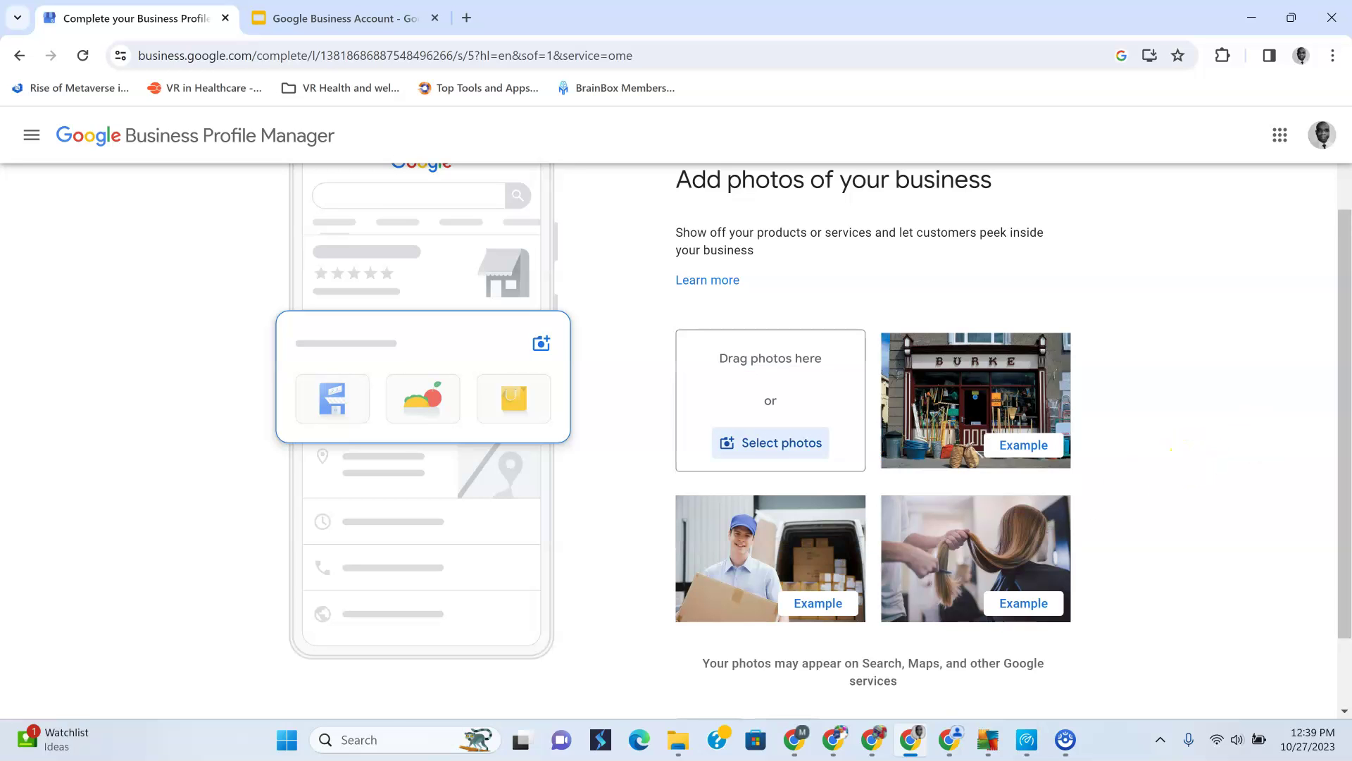
{"action": "left_click_drag", "start_coordinate": [1339, 205], "coordinate": [728, 378]}
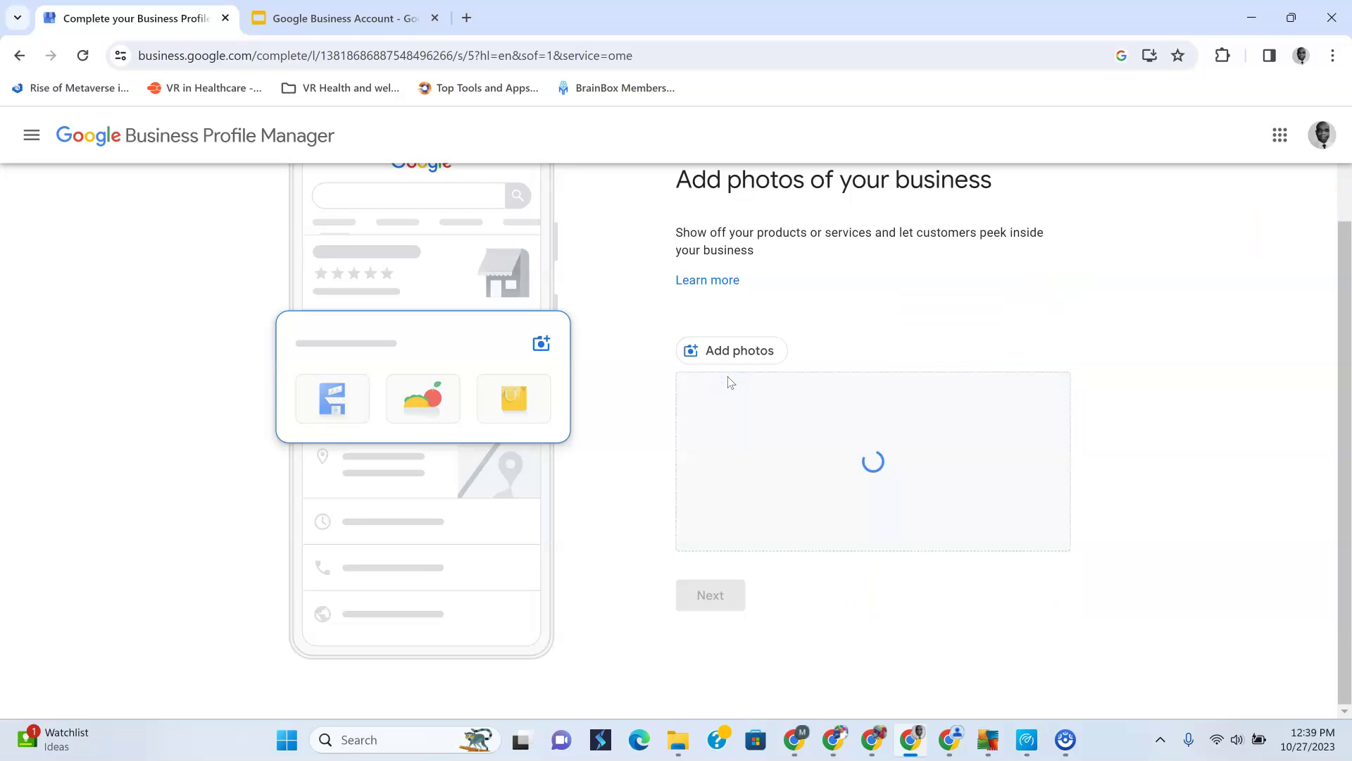
{"action": "left_click", "coordinate": [725, 596]}
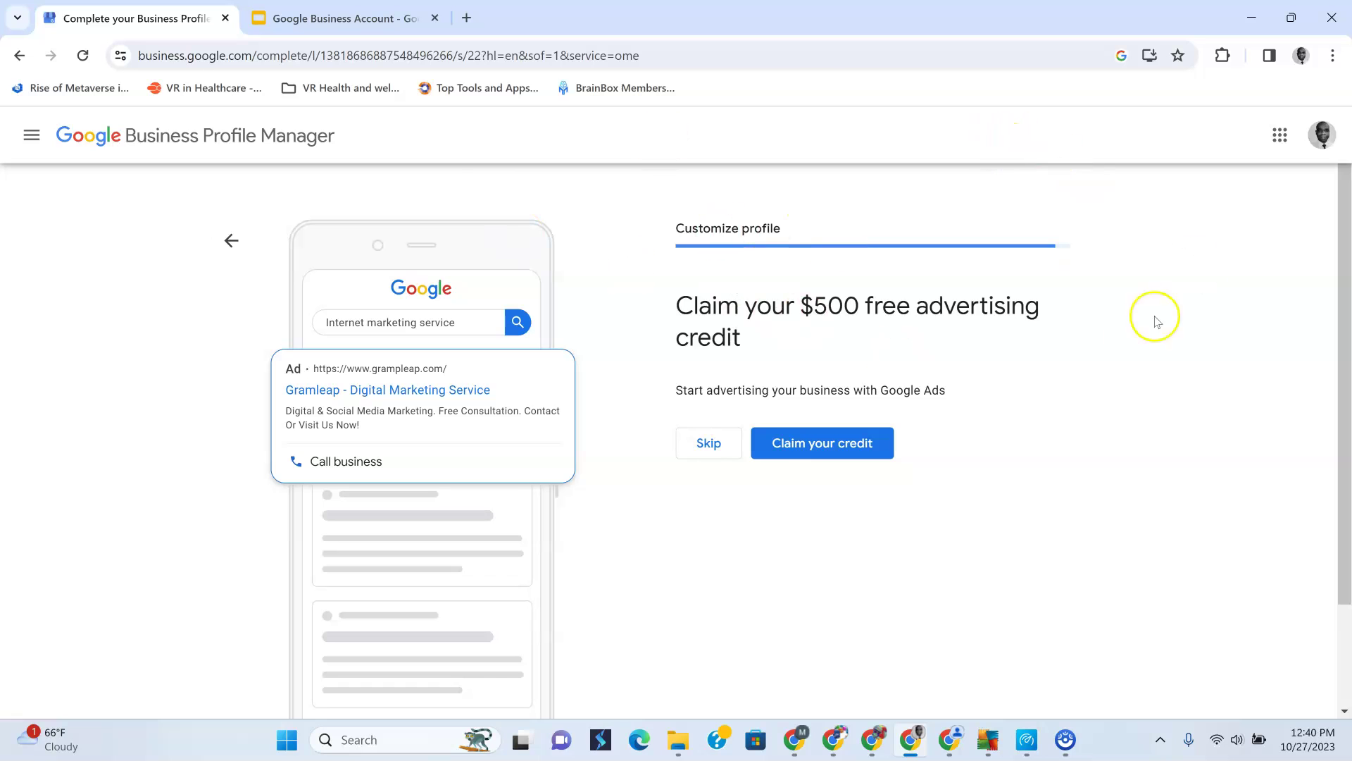
Skip the $500 advertising credit, finish setup, and scroll Gramleap's live search results.
{"action": "left_click", "coordinate": [706, 443]}
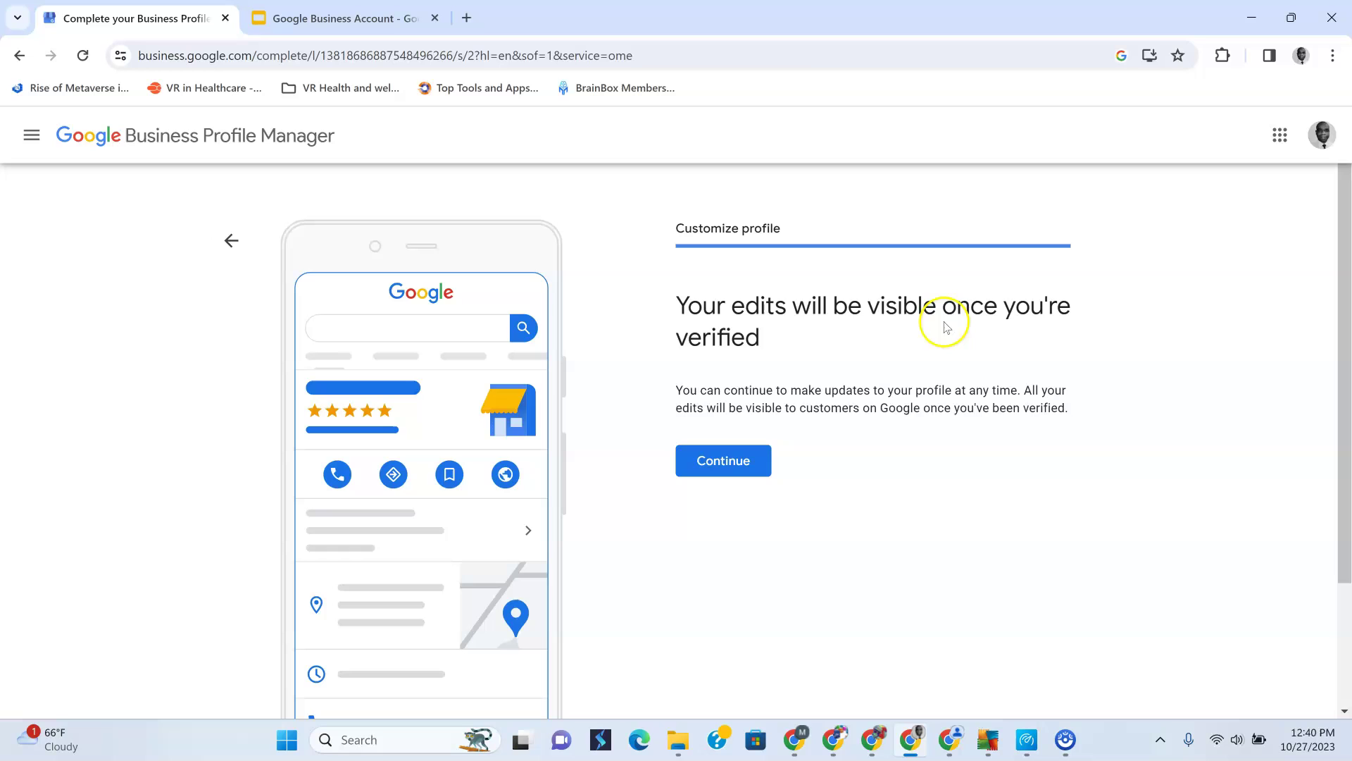
{"action": "left_click", "coordinate": [735, 467]}
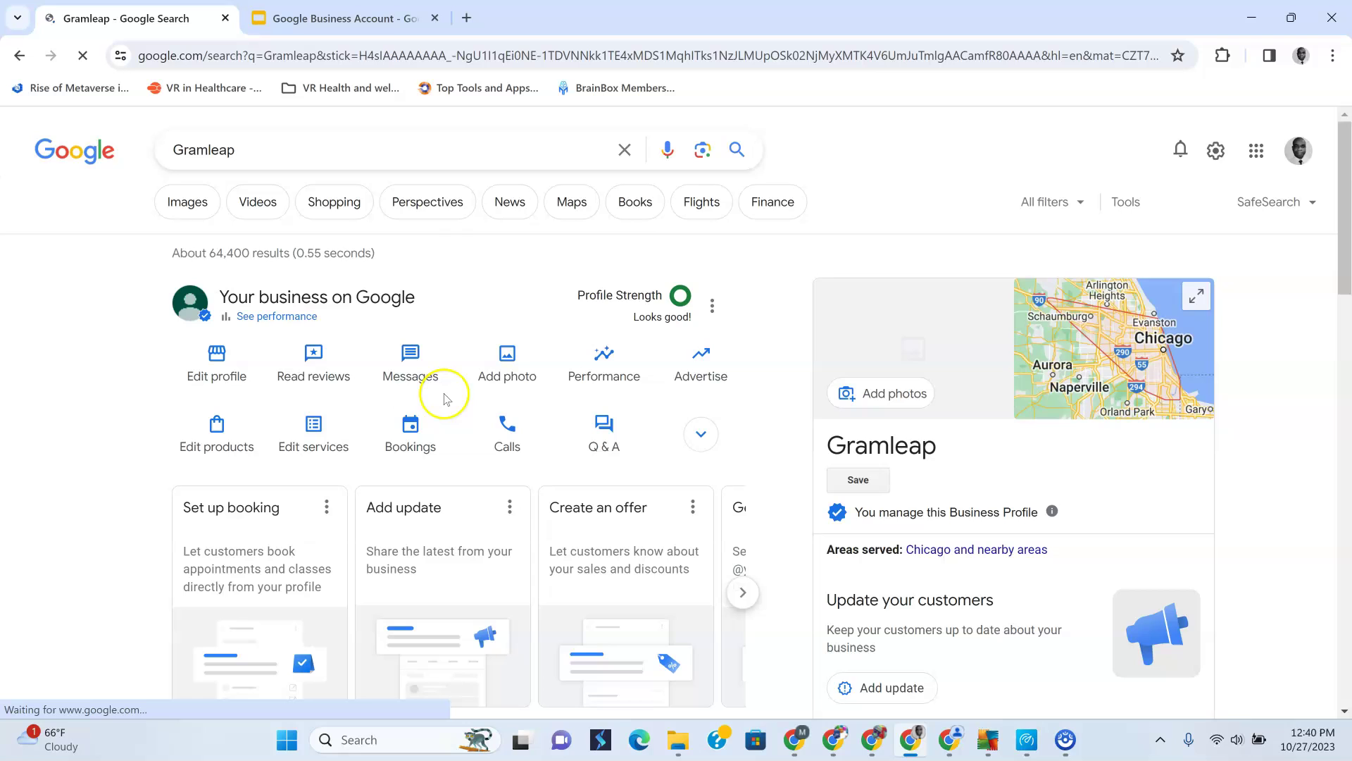
{"action": "scroll", "coordinate": [446, 402], "scroll_direction": "down", "scroll_amount": 1}
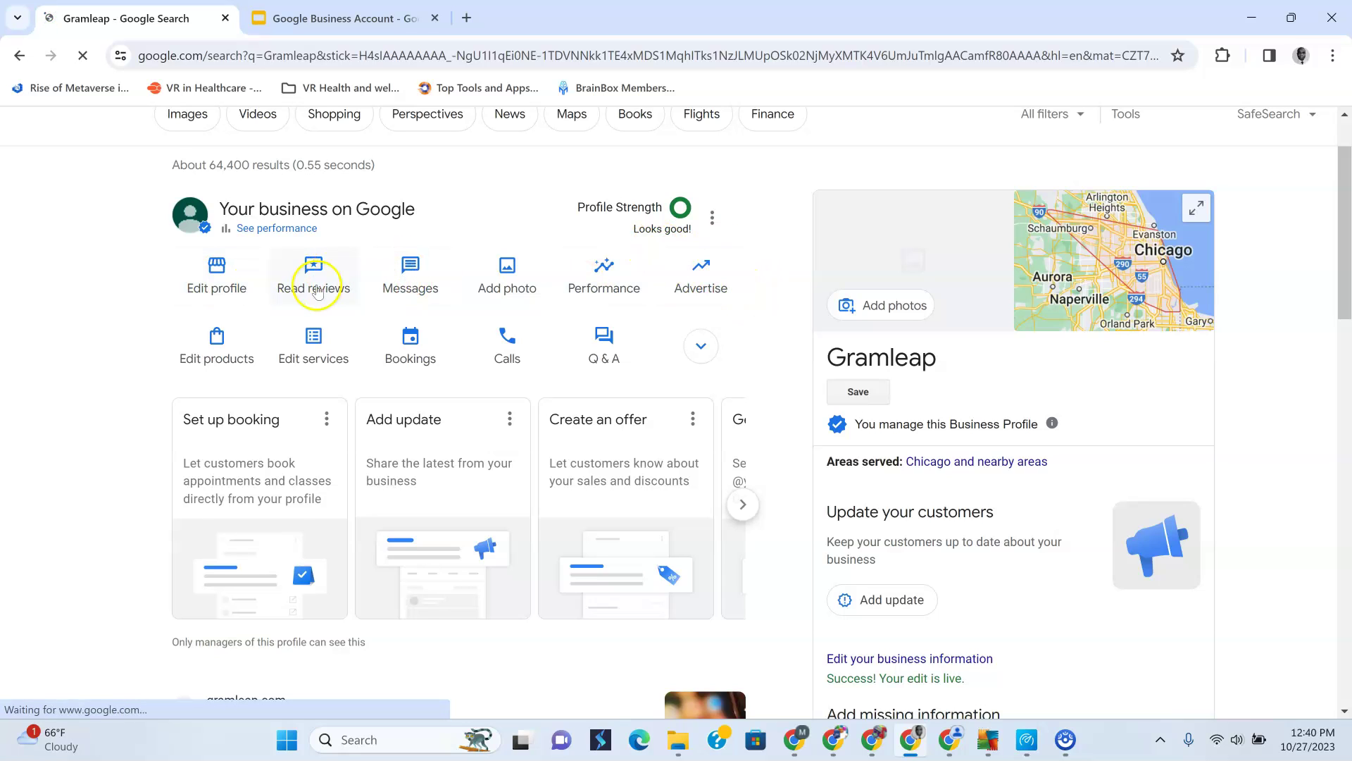
Browse the business information editor's contact, location, hours and remaining sections, then close it.
{"action": "left_click", "coordinate": [218, 280]}
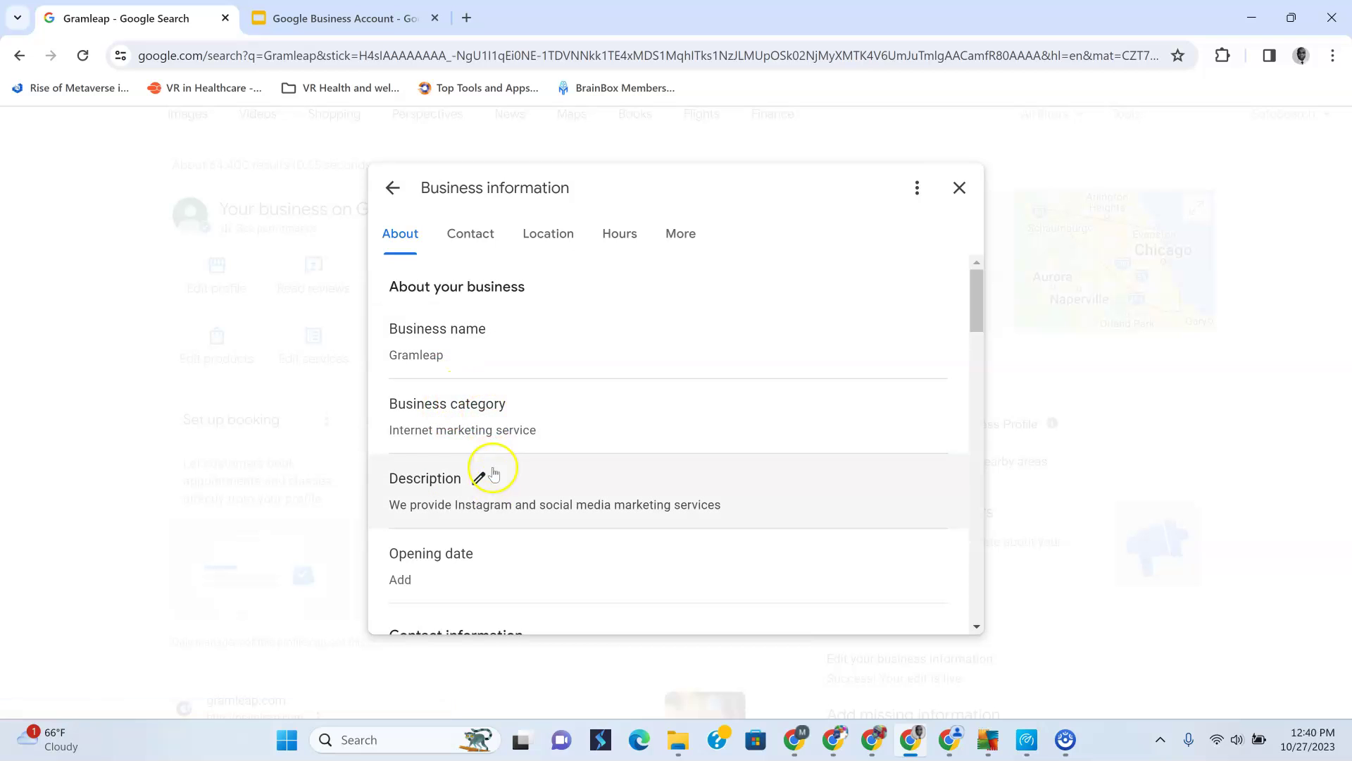
{"action": "scroll", "coordinate": [501, 544], "scroll_direction": "down", "scroll_amount": 8}
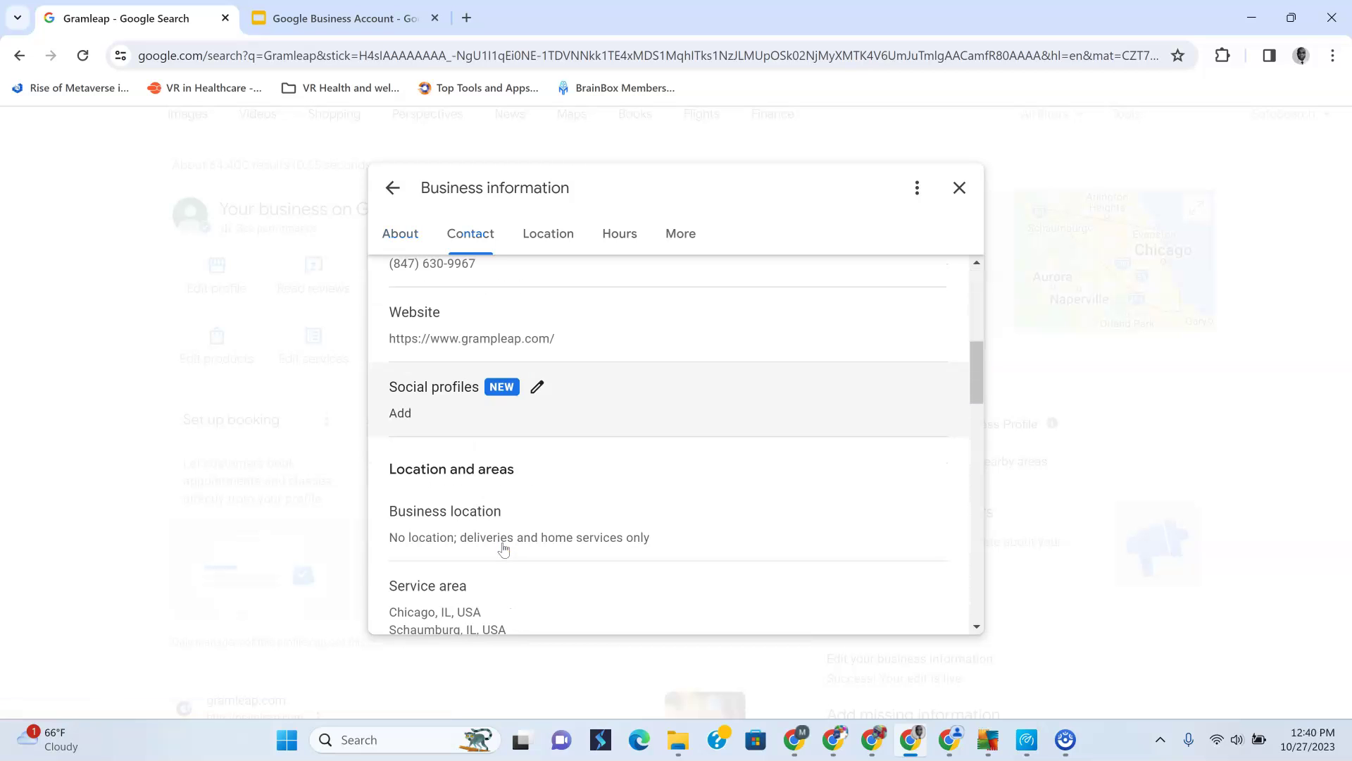
{"action": "scroll", "coordinate": [503, 549], "scroll_direction": "down", "scroll_amount": 2}
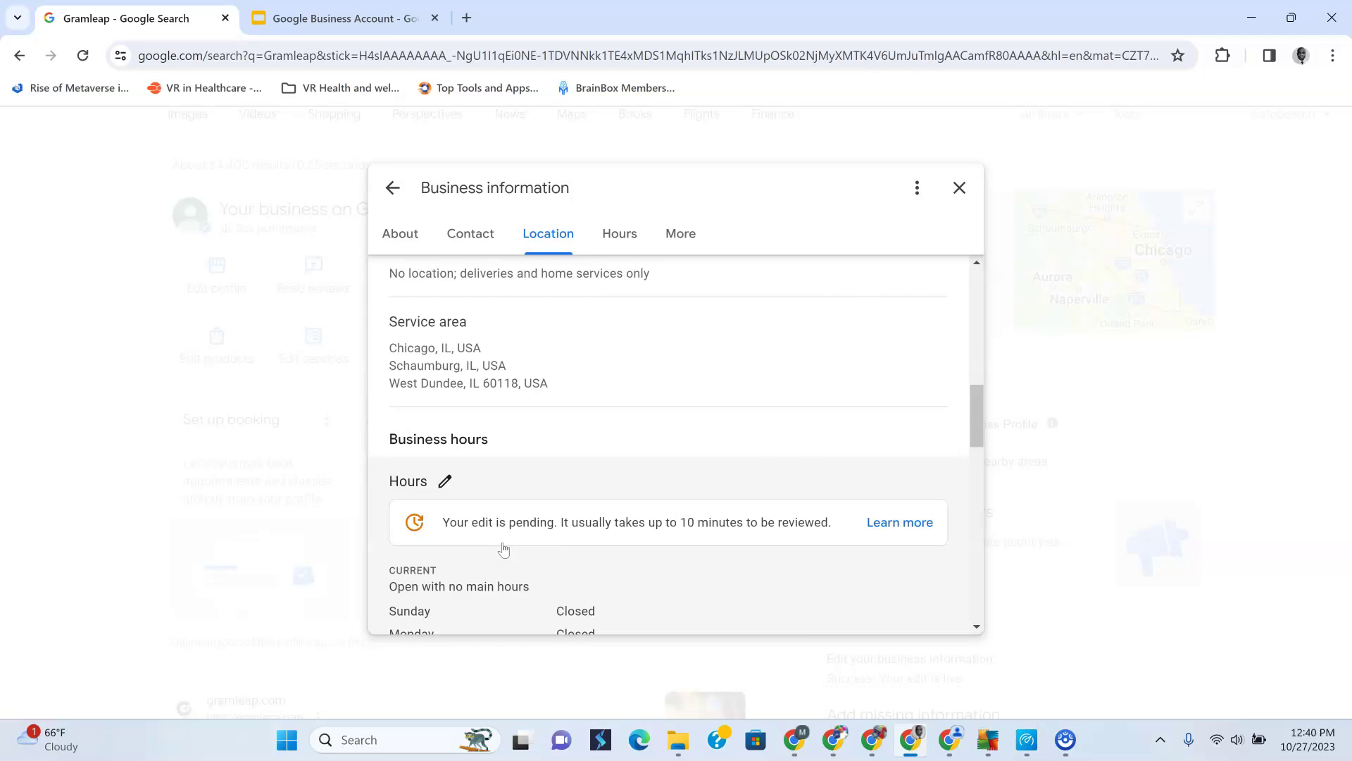
{"action": "scroll", "coordinate": [493, 458], "scroll_direction": "up", "scroll_amount": 10}
{"action": "left_click", "coordinate": [481, 235]}
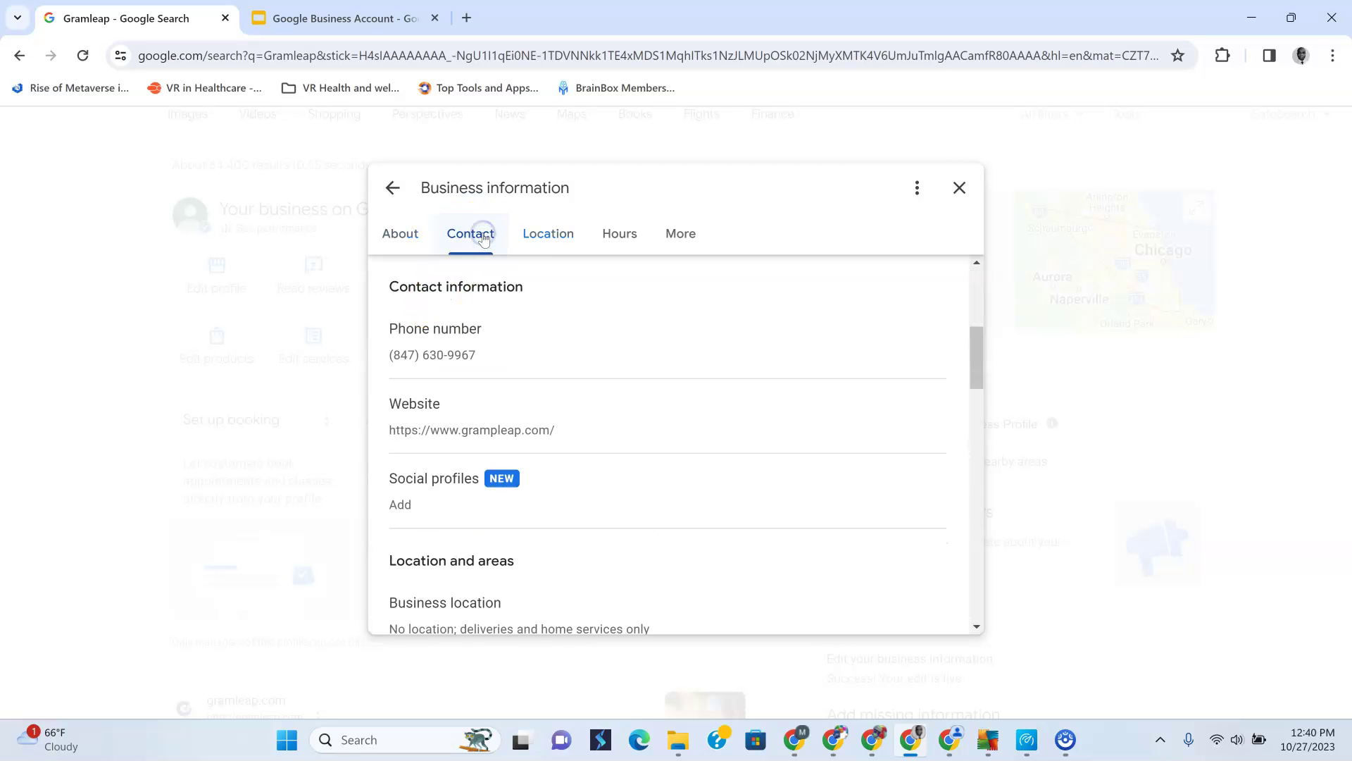
{"action": "left_click", "coordinate": [557, 224]}
{"action": "left_click", "coordinate": [629, 234]}
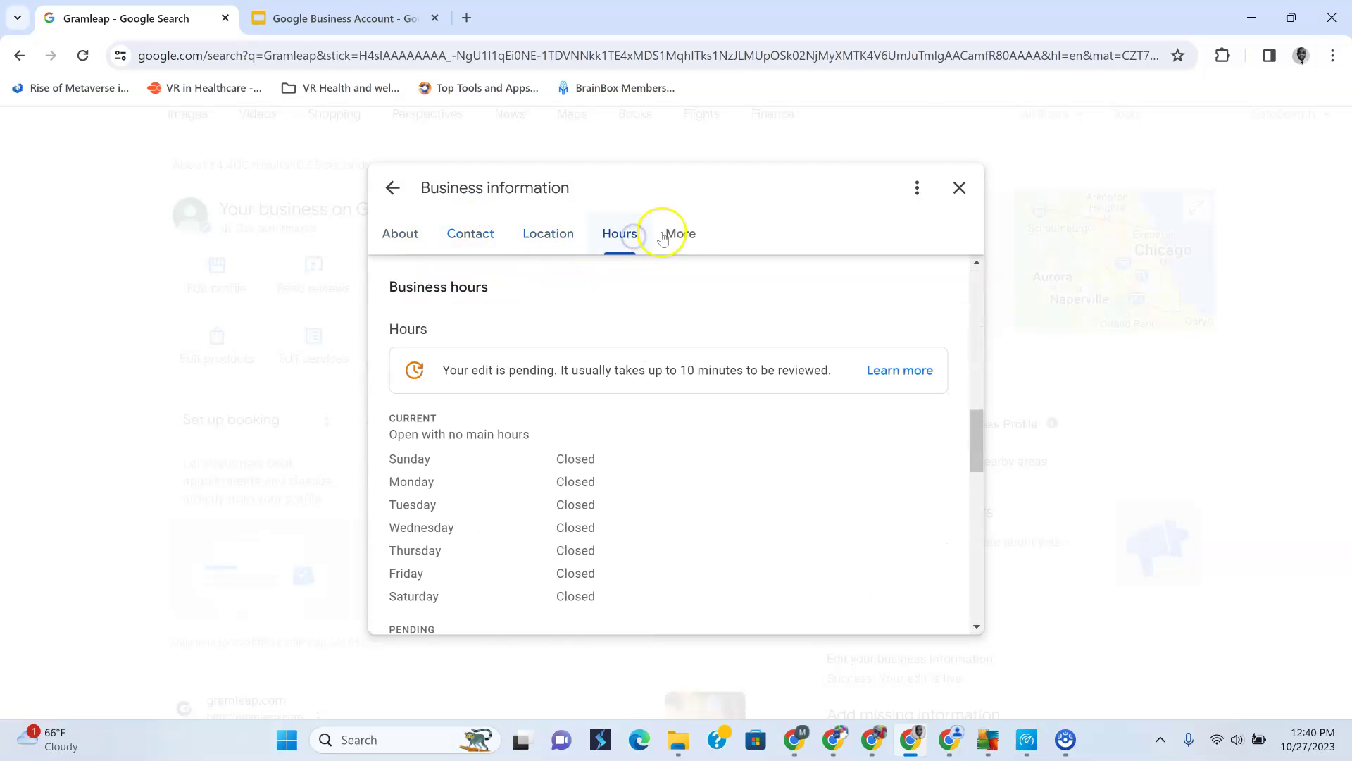
{"action": "left_click", "coordinate": [665, 234]}
{"action": "left_click", "coordinate": [392, 188]}
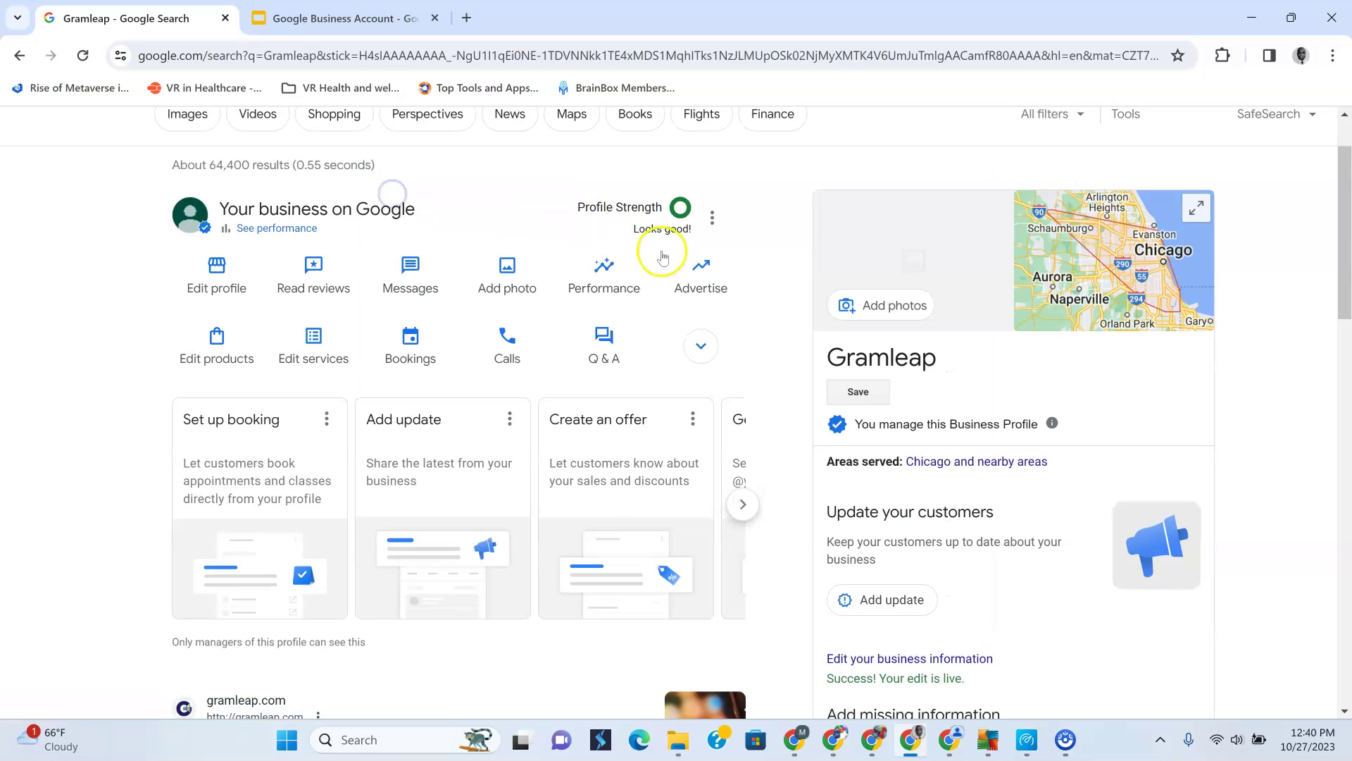
Scroll through the search results to review the business profile panel.
{"action": "scroll", "coordinate": [984, 526], "scroll_direction": "down", "scroll_amount": 5}
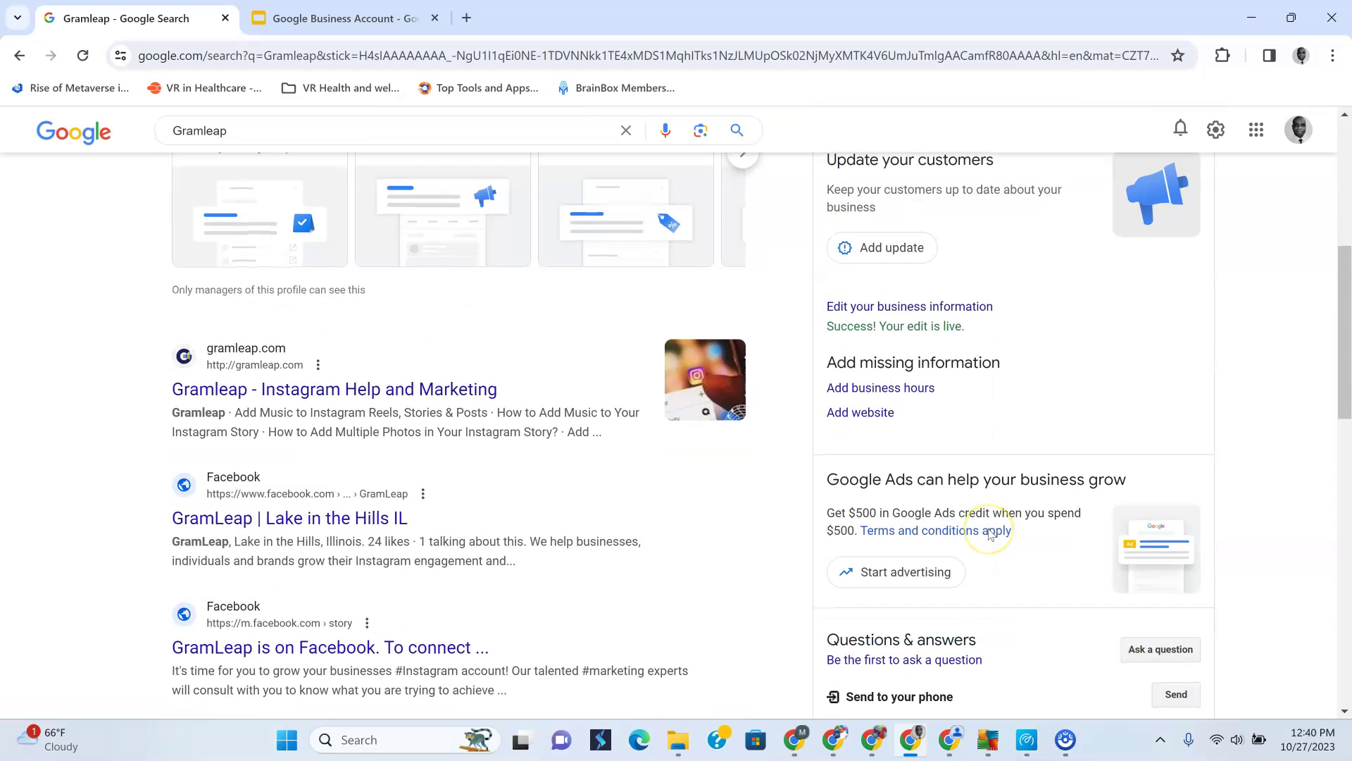
{"action": "scroll", "coordinate": [989, 533], "scroll_direction": "down", "scroll_amount": 4}
{"action": "scroll", "coordinate": [987, 533], "scroll_direction": "up", "scroll_amount": 7}
{"action": "scroll", "coordinate": [988, 533], "scroll_direction": "up", "scroll_amount": 4}
{"action": "scroll", "coordinate": [986, 531], "scroll_direction": "down", "scroll_amount": 3}
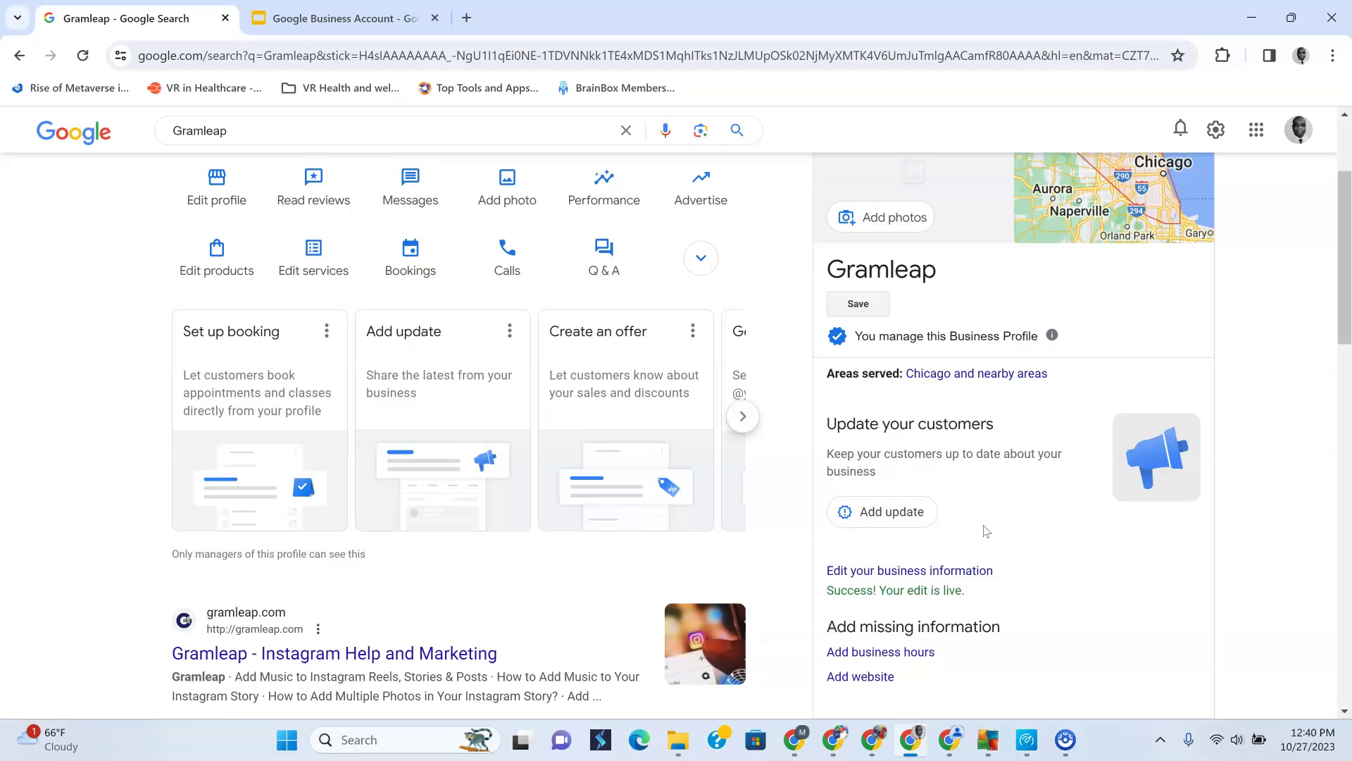
{"action": "scroll", "coordinate": [986, 531], "scroll_direction": "up", "scroll_amount": 3}
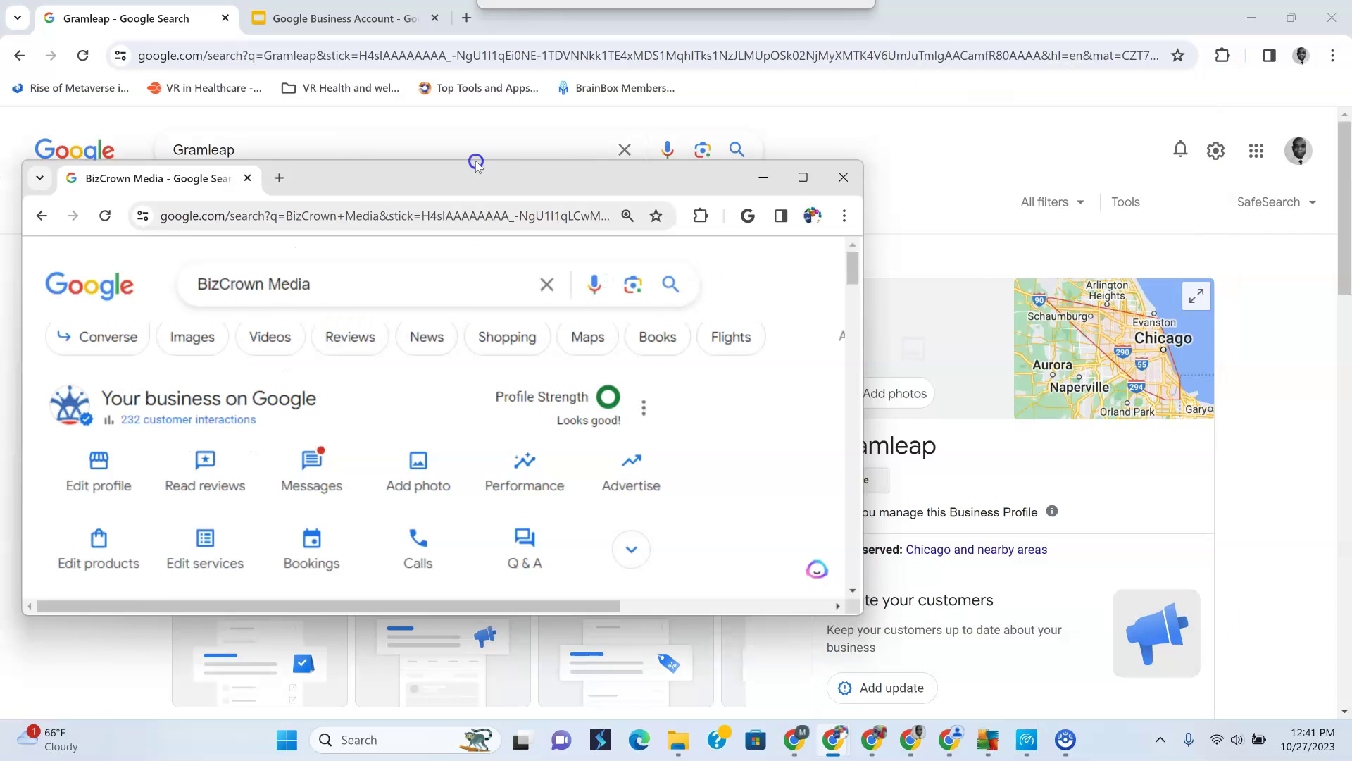
Maximize the BizCrown Media results window and scroll through its business panel.
{"action": "left_click_drag", "start_coordinate": [591, 265], "coordinate": [746, 146]}
{"action": "left_click", "coordinate": [958, 134]}
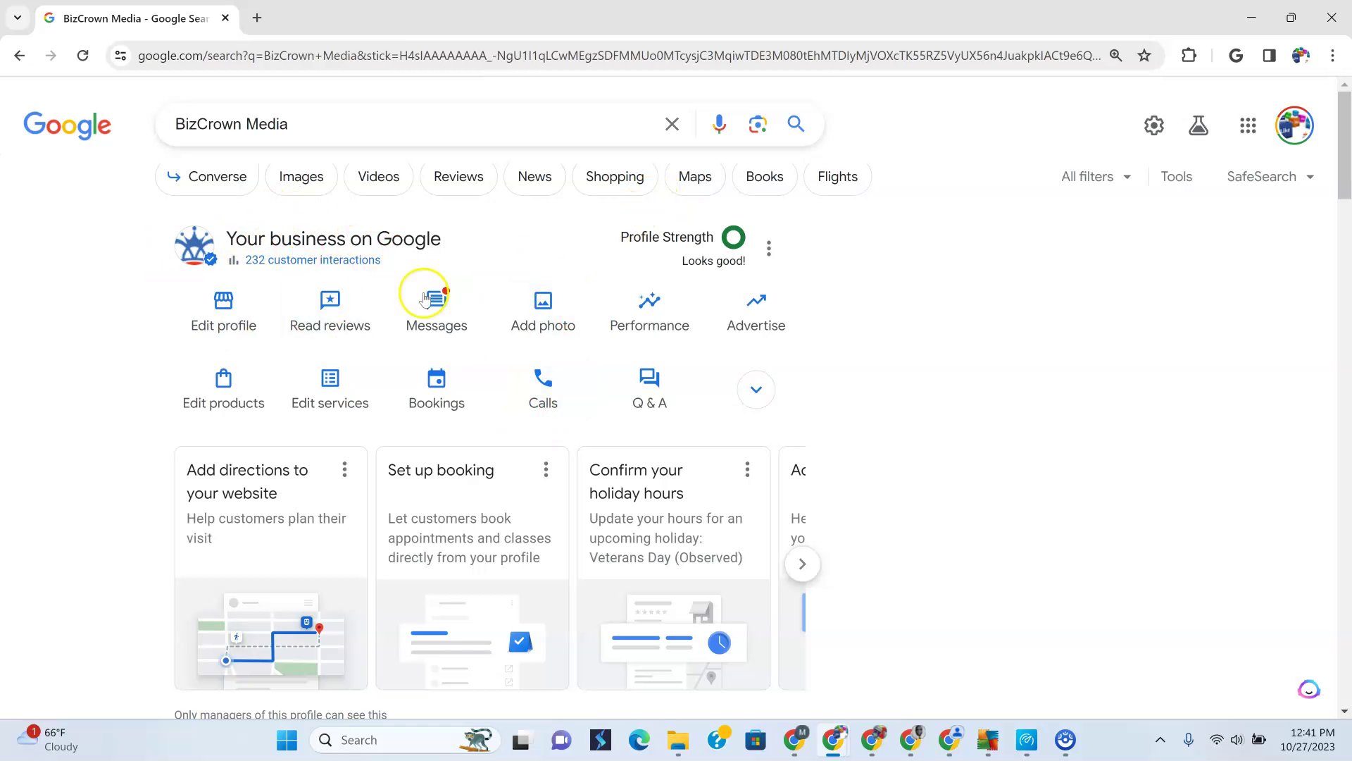
{"action": "scroll", "coordinate": [1043, 446], "scroll_direction": "down", "scroll_amount": 1}
{"action": "scroll", "coordinate": [1043, 446], "scroll_direction": "down", "scroll_amount": 10}
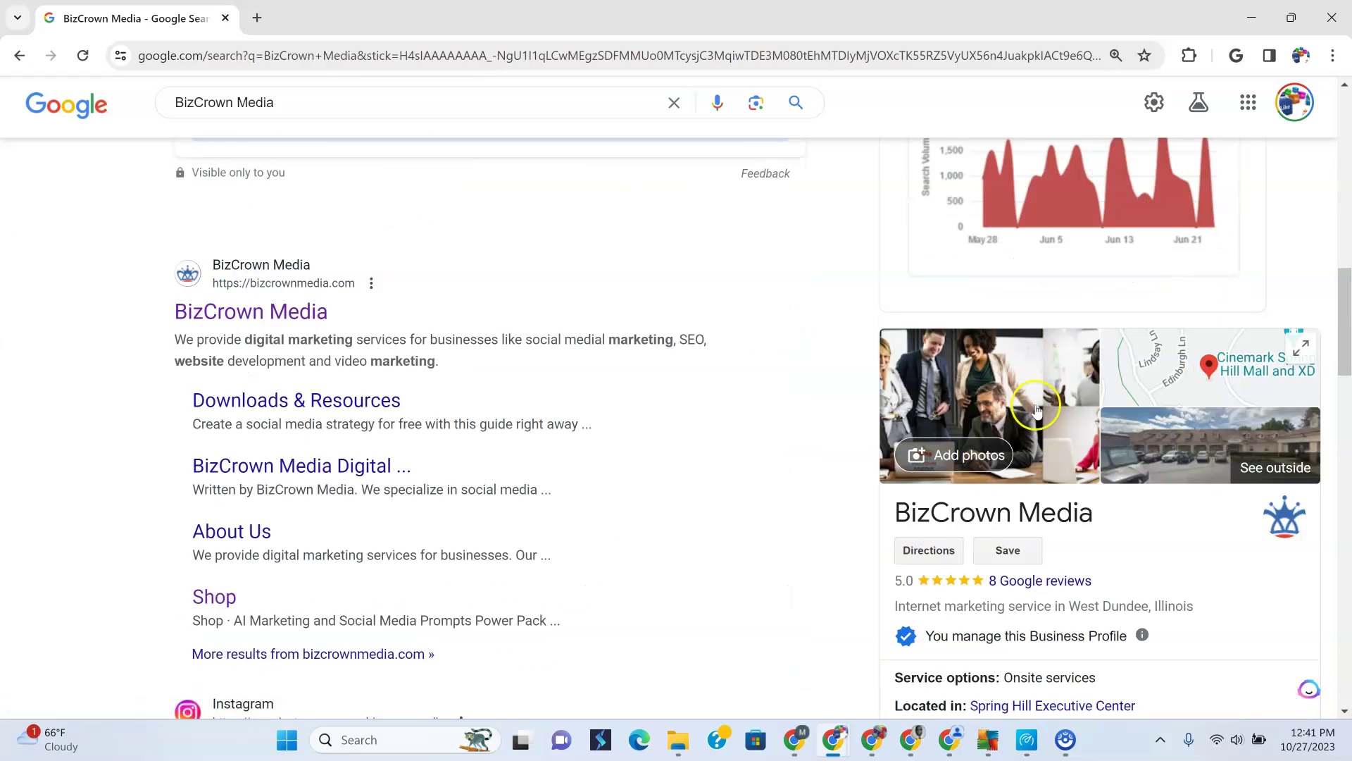
{"action": "scroll", "coordinate": [1040, 431], "scroll_direction": "down", "scroll_amount": 7}
{"action": "scroll", "coordinate": [1037, 408], "scroll_direction": "down", "scroll_amount": 2}
{"action": "scroll", "coordinate": [1036, 401], "scroll_direction": "up", "scroll_amount": 8}
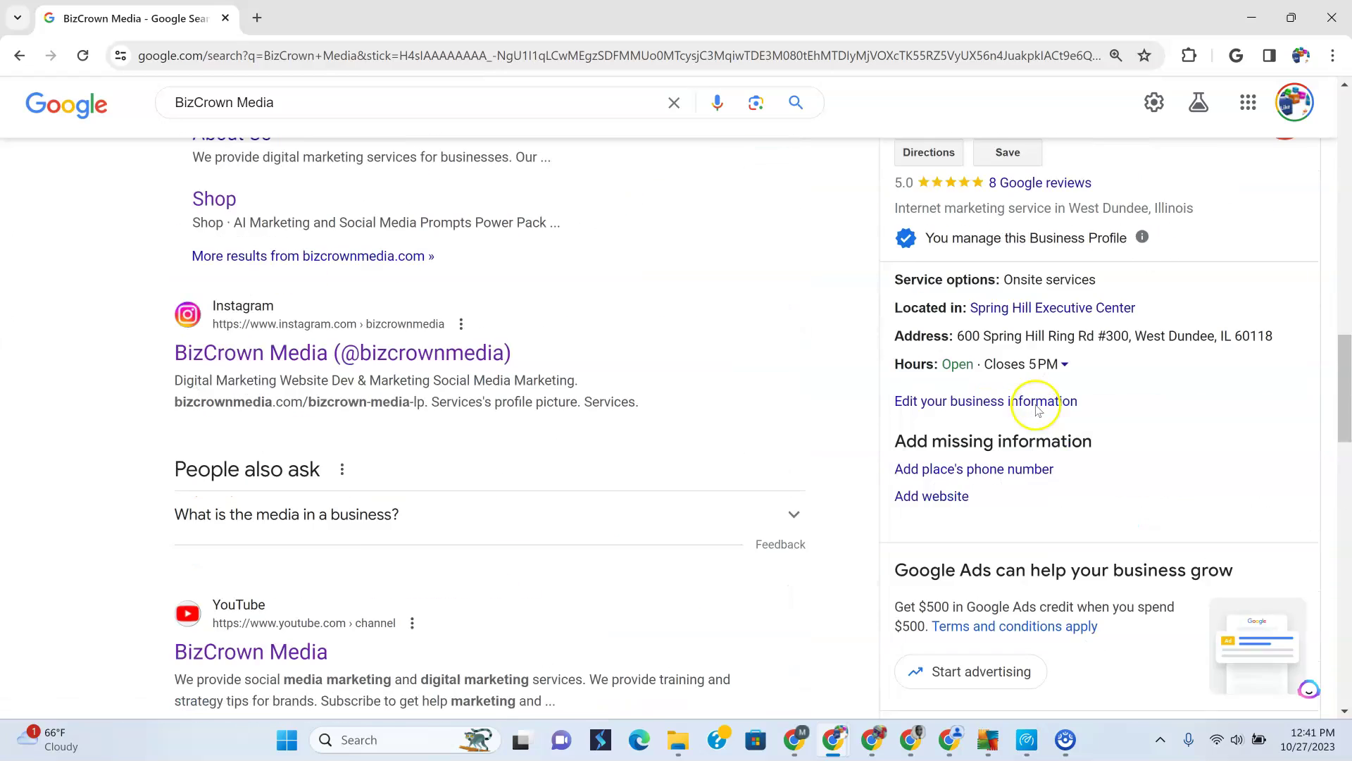
{"action": "scroll", "coordinate": [962, 517], "scroll_direction": "down", "scroll_amount": 6}
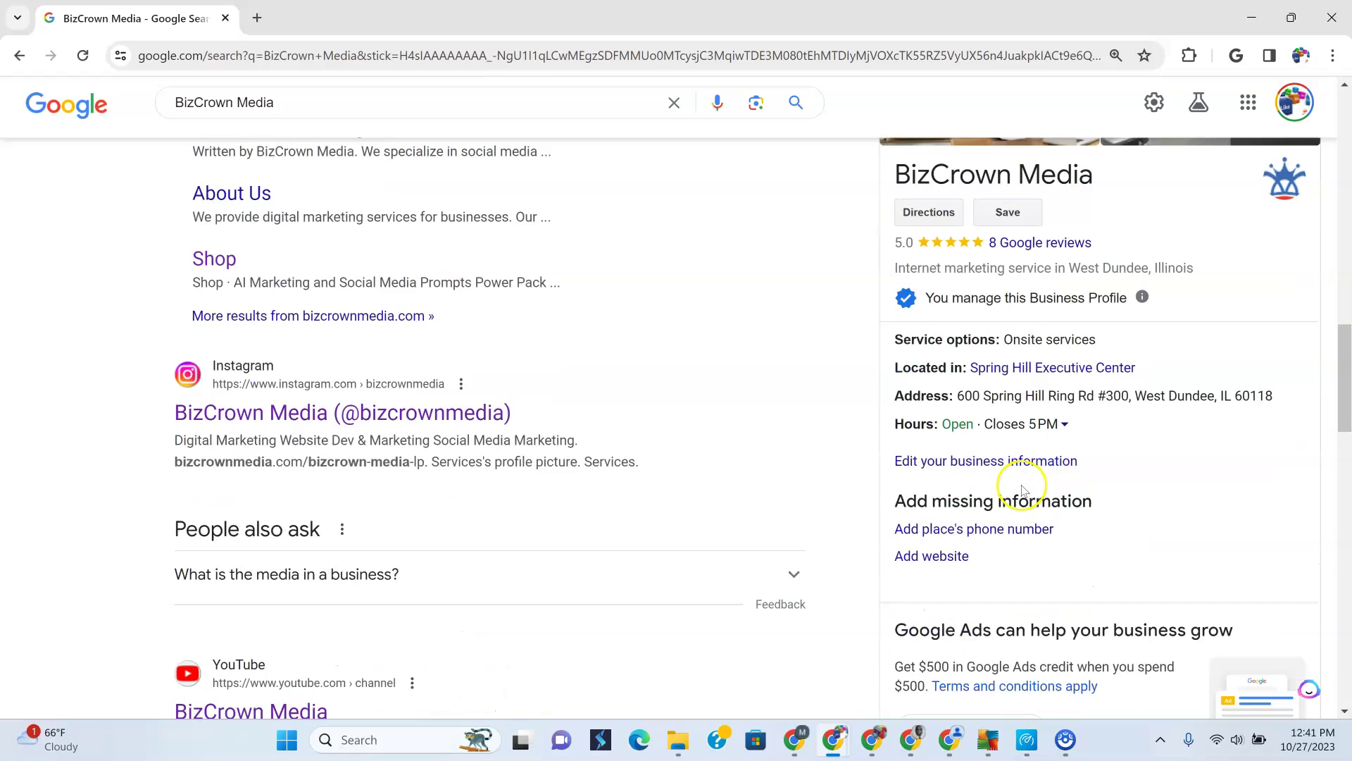
{"action": "scroll", "coordinate": [972, 296], "scroll_direction": "up", "scroll_amount": 3}
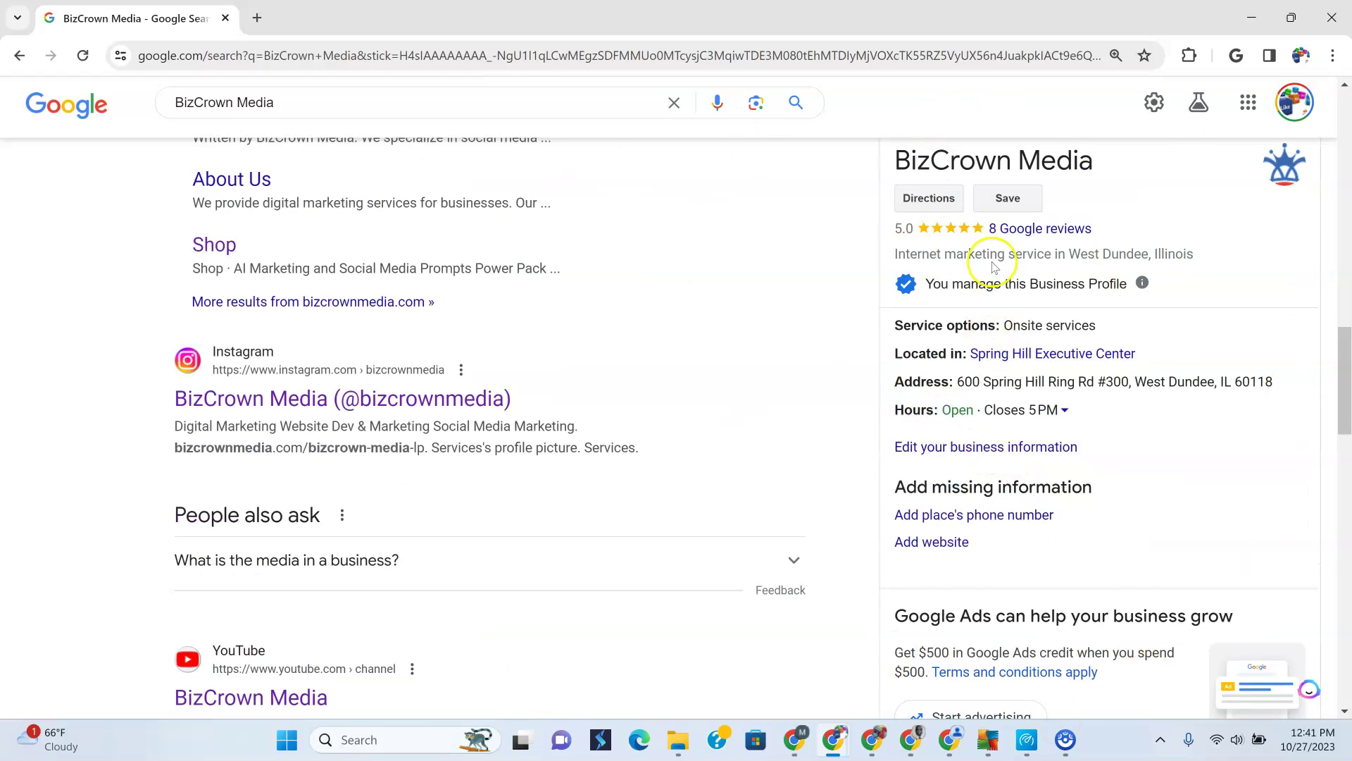
{"action": "scroll", "coordinate": [648, 335], "scroll_direction": "down", "scroll_amount": 1}
{"action": "scroll", "coordinate": [648, 327], "scroll_direction": "up", "scroll_amount": 9}
{"action": "scroll", "coordinate": [649, 325], "scroll_direction": "up", "scroll_amount": 6}
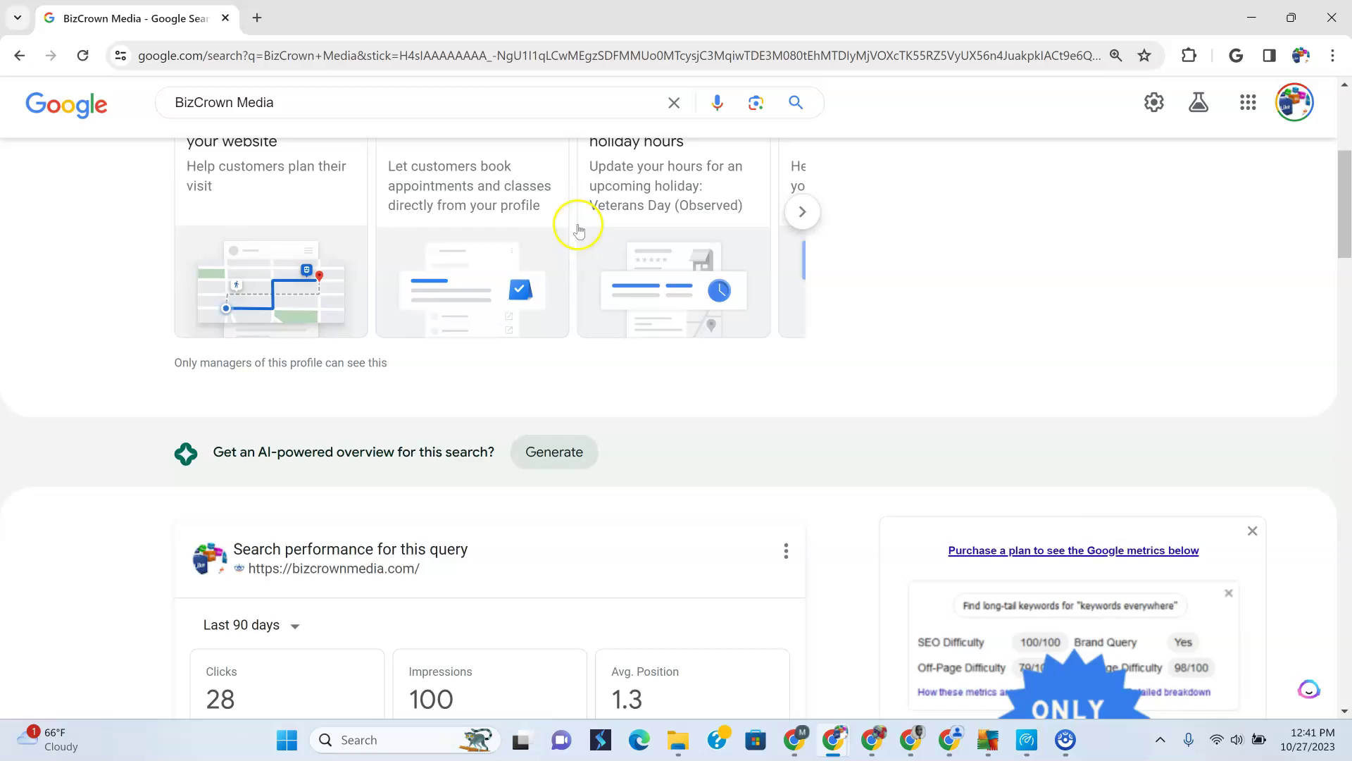
Scroll on through BizCrown Media's products, posts and social profiles.
{"action": "scroll", "coordinate": [1117, 564], "scroll_direction": "down", "scroll_amount": 13}
{"action": "scroll", "coordinate": [1120, 572], "scroll_direction": "down", "scroll_amount": 1}
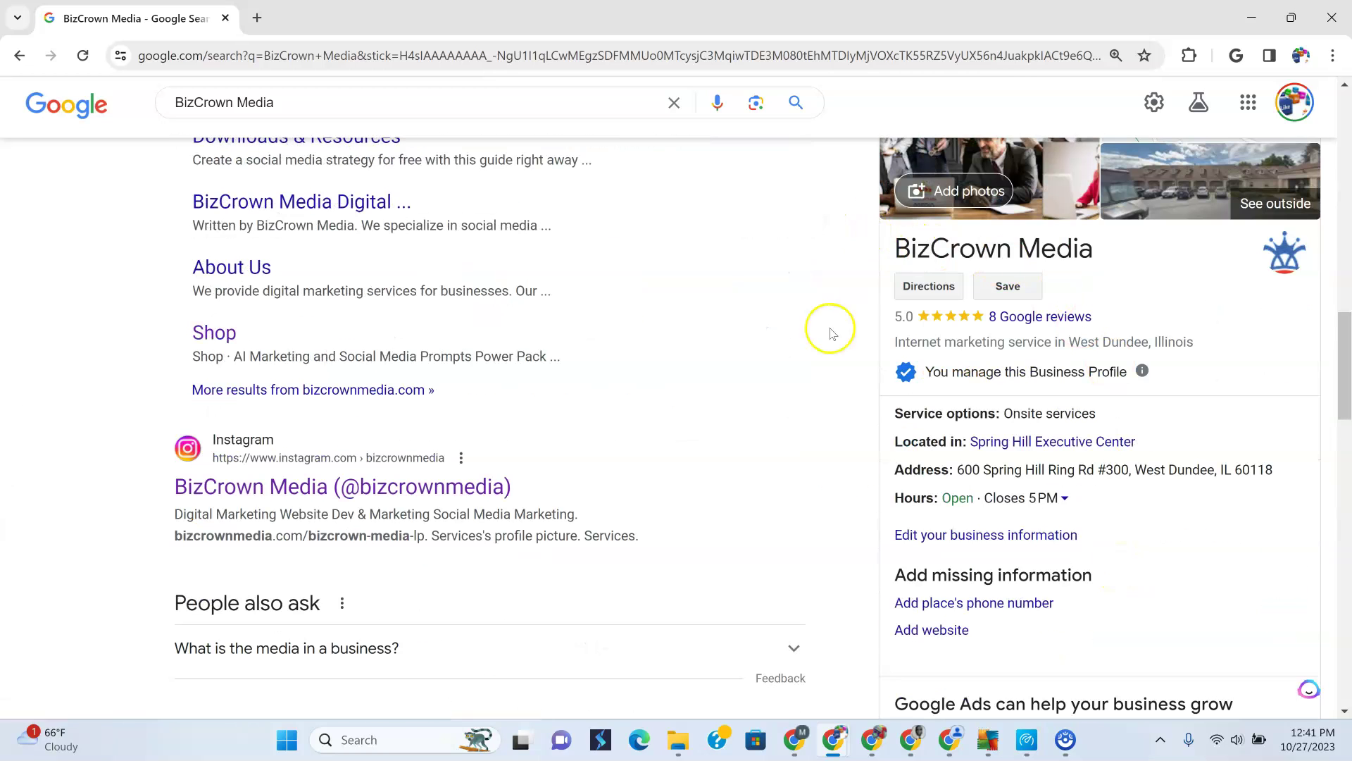
{"action": "scroll", "coordinate": [1071, 502], "scroll_direction": "down", "scroll_amount": 9}
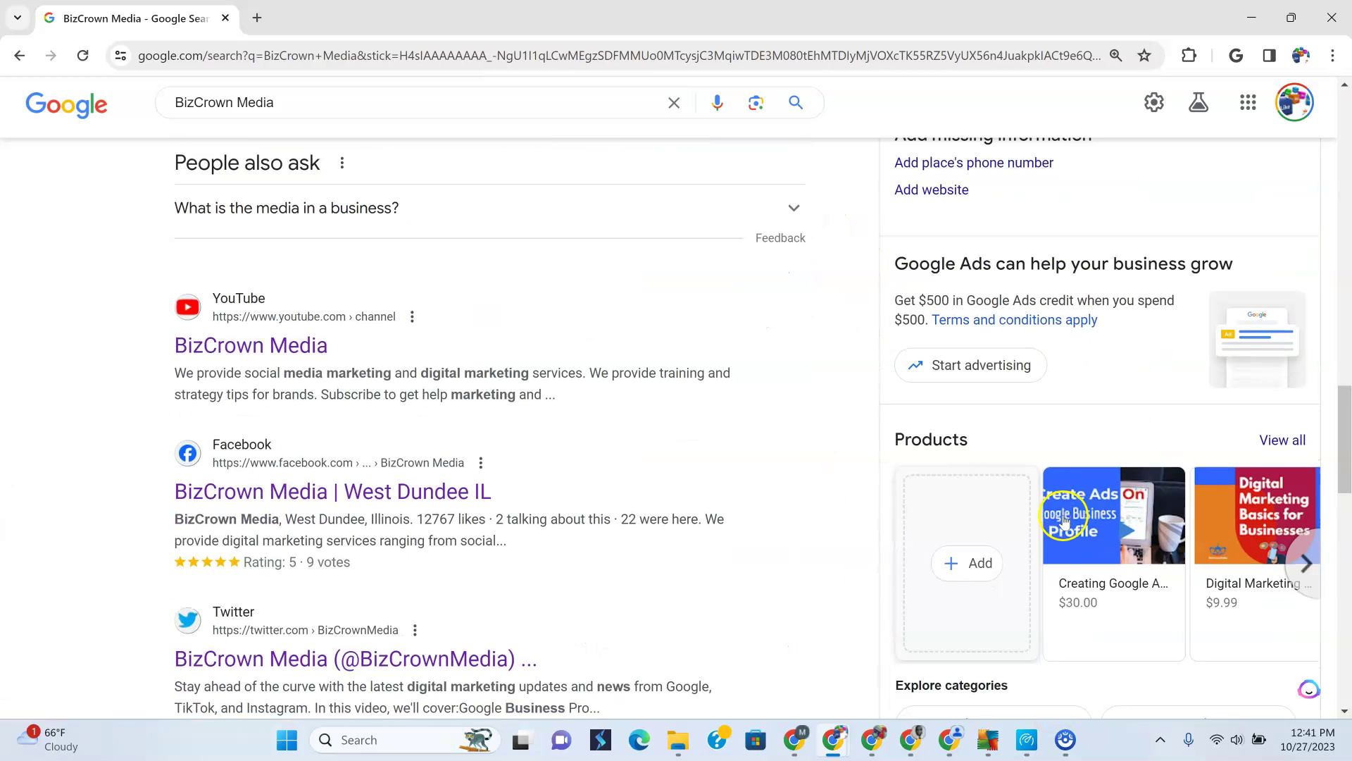
{"action": "scroll", "coordinate": [1013, 410], "scroll_direction": "up", "scroll_amount": 1}
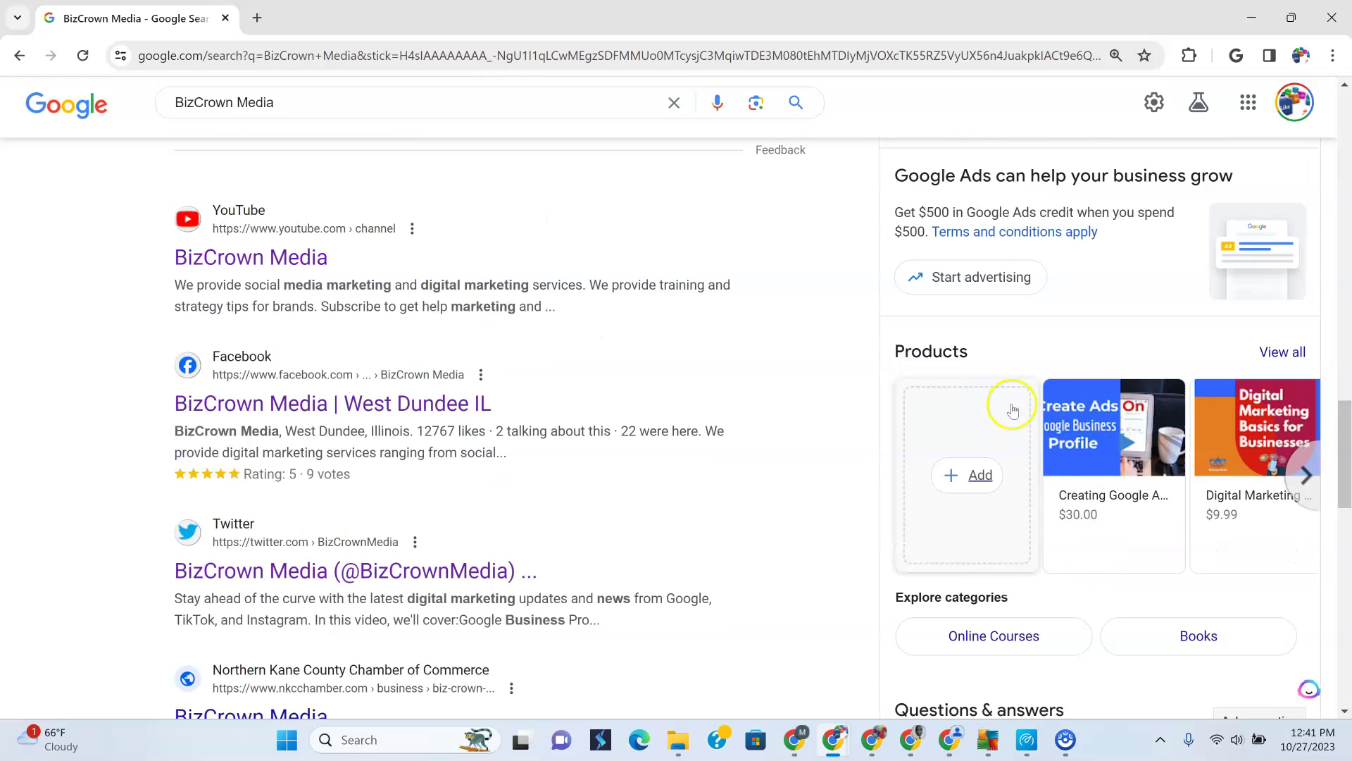
{"action": "scroll", "coordinate": [1224, 505], "scroll_direction": "down", "scroll_amount": 2}
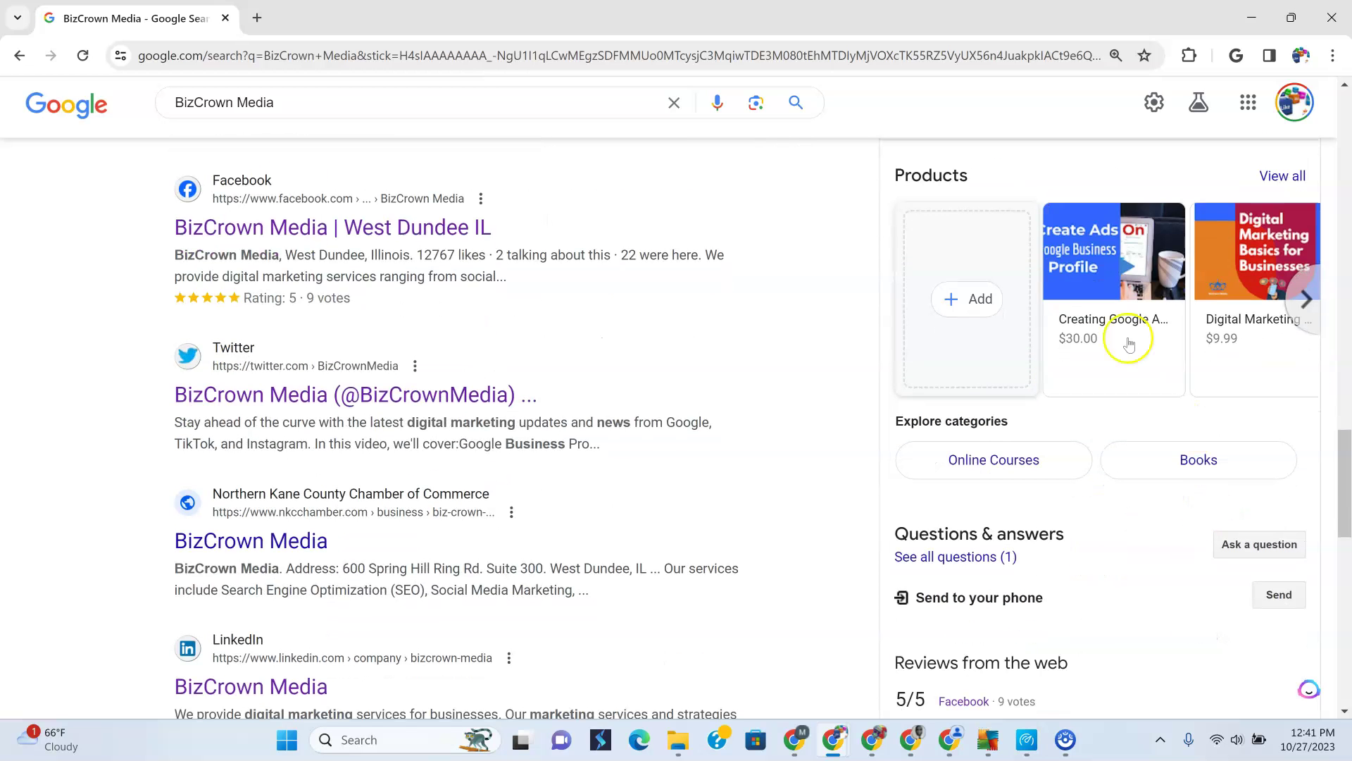
{"action": "scroll", "coordinate": [1310, 331], "scroll_direction": "down", "scroll_amount": 4}
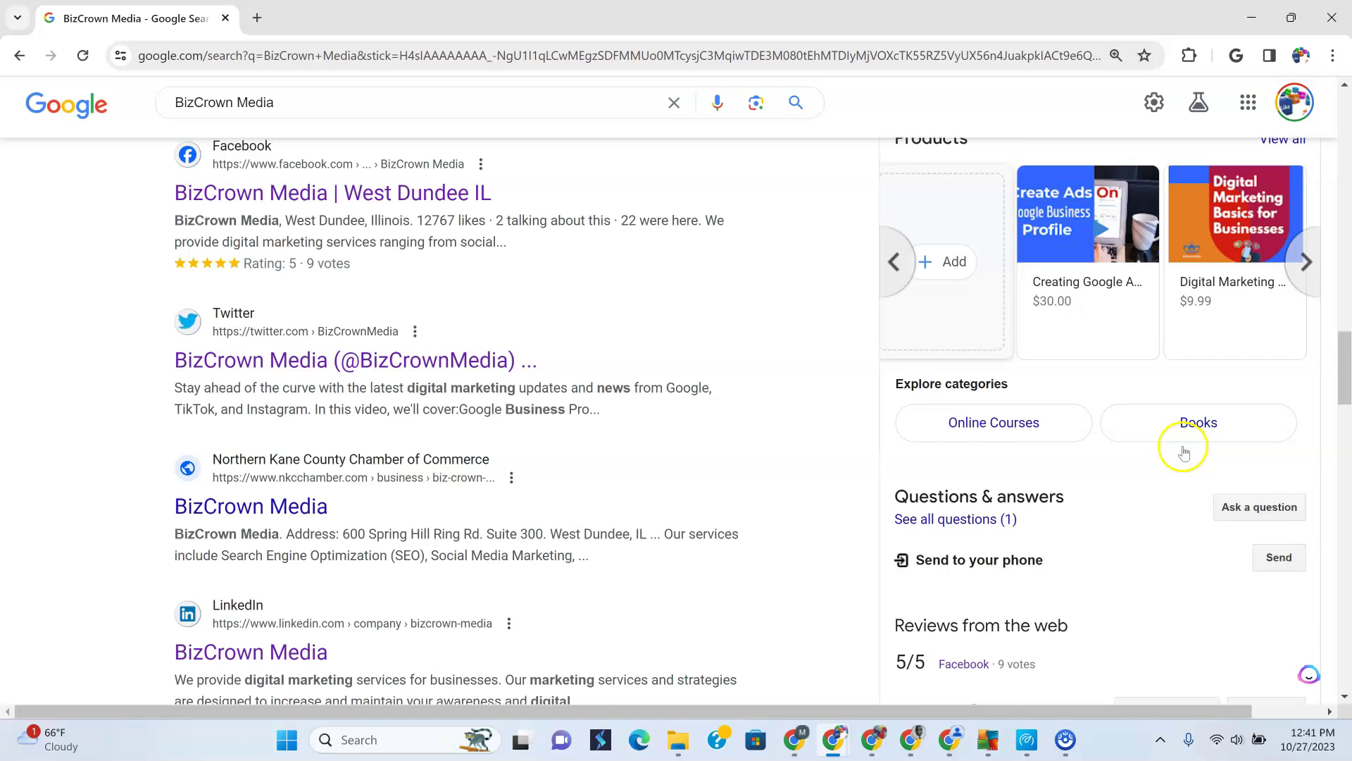
{"action": "scroll", "coordinate": [1182, 459], "scroll_direction": "down", "scroll_amount": 5}
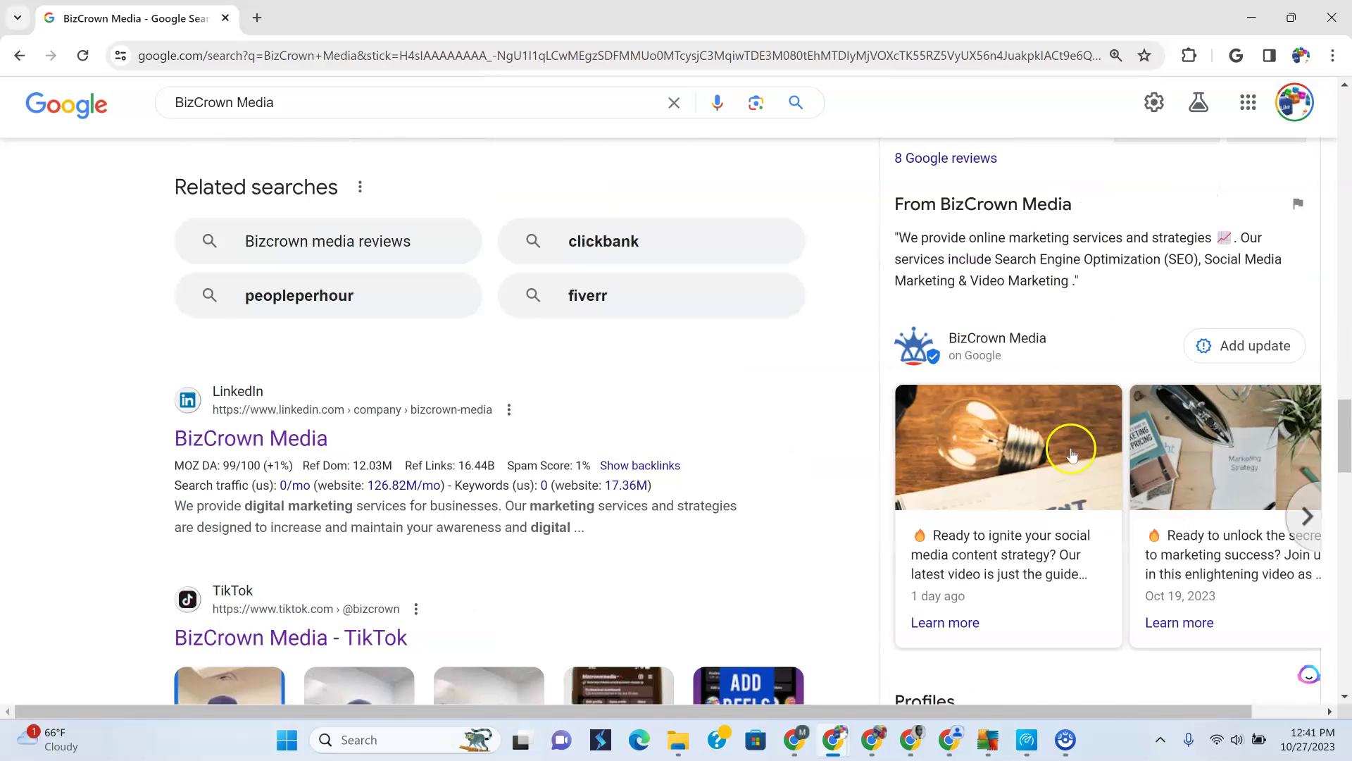
{"action": "scroll", "coordinate": [1158, 423], "scroll_direction": "down", "scroll_amount": 3}
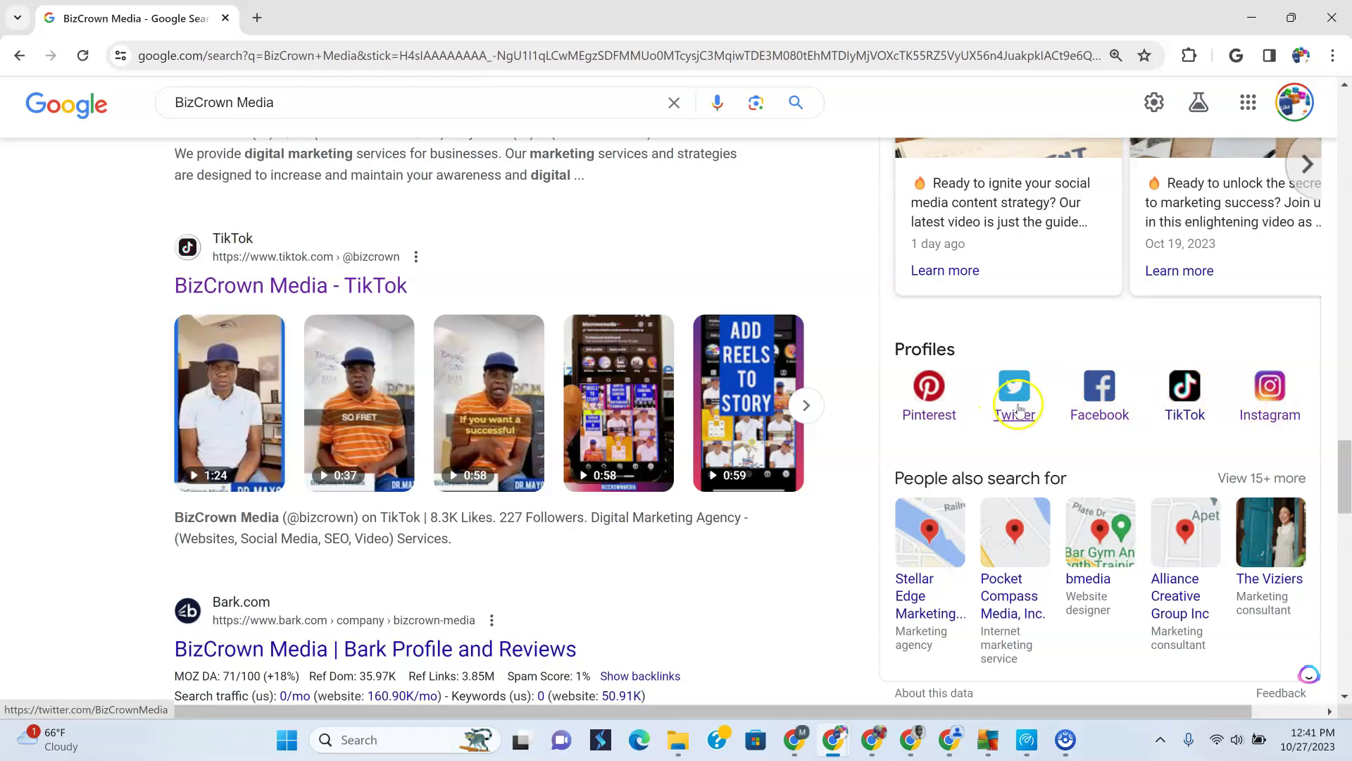
{"action": "scroll", "coordinate": [1021, 437], "scroll_direction": "down", "scroll_amount": 3}
{"action": "scroll", "coordinate": [1030, 465], "scroll_direction": "up", "scroll_amount": 15}
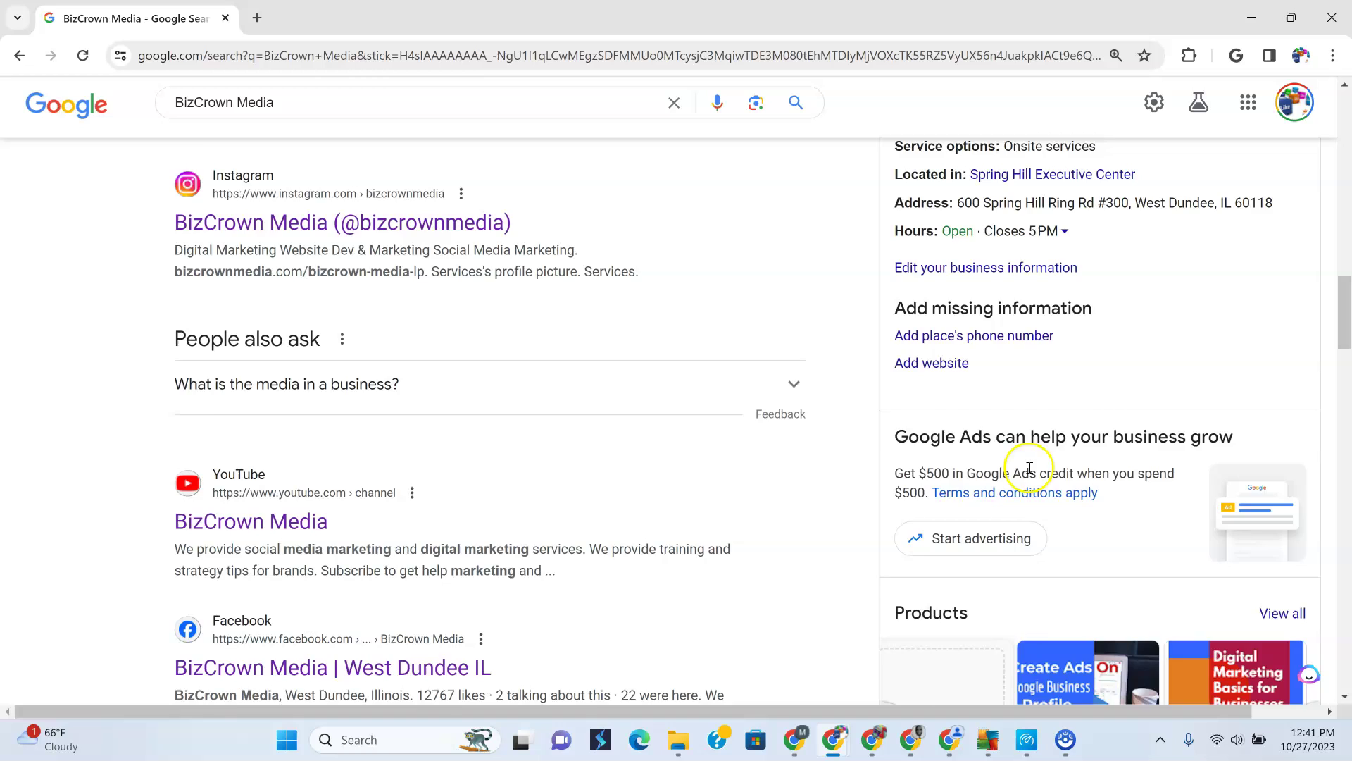
{"action": "scroll", "coordinate": [1029, 470], "scroll_direction": "up", "scroll_amount": 10}
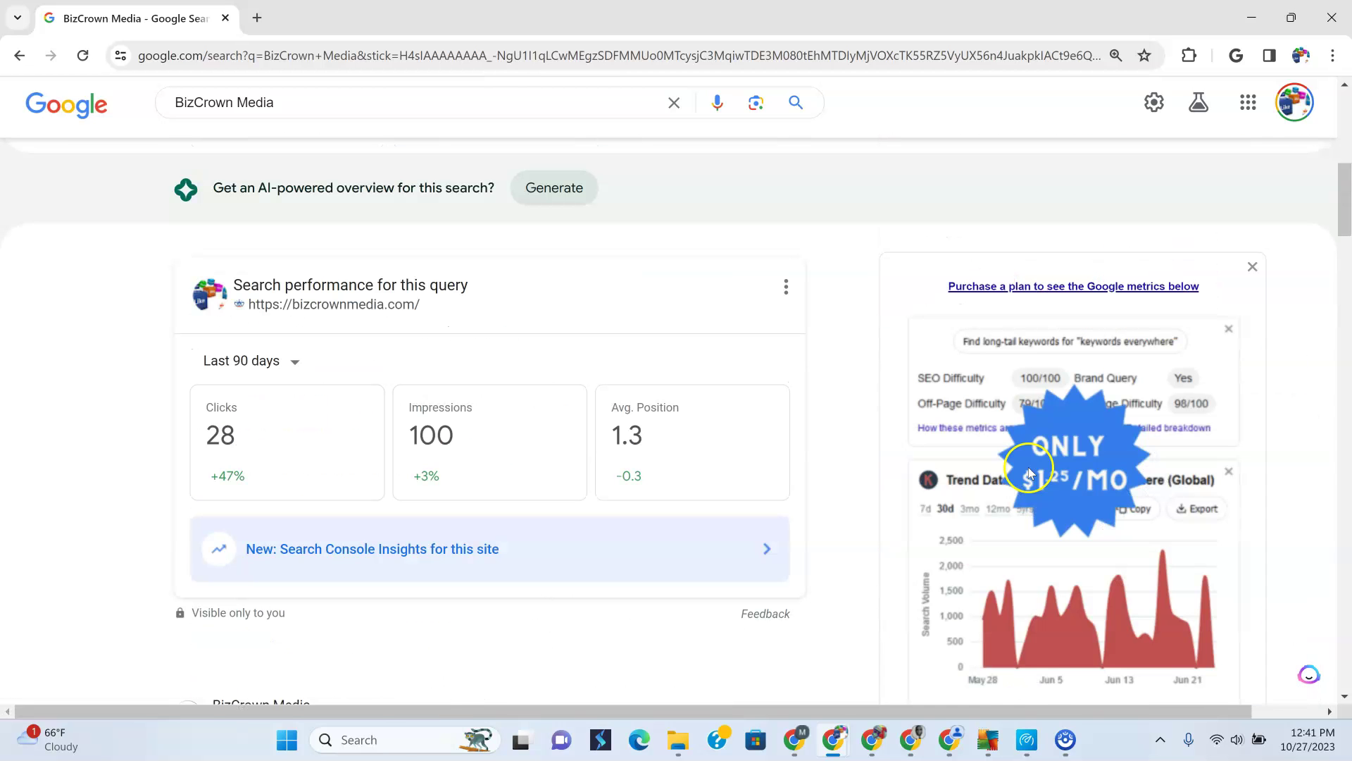
{"action": "scroll", "coordinate": [670, 483], "scroll_direction": "up", "scroll_amount": 2}
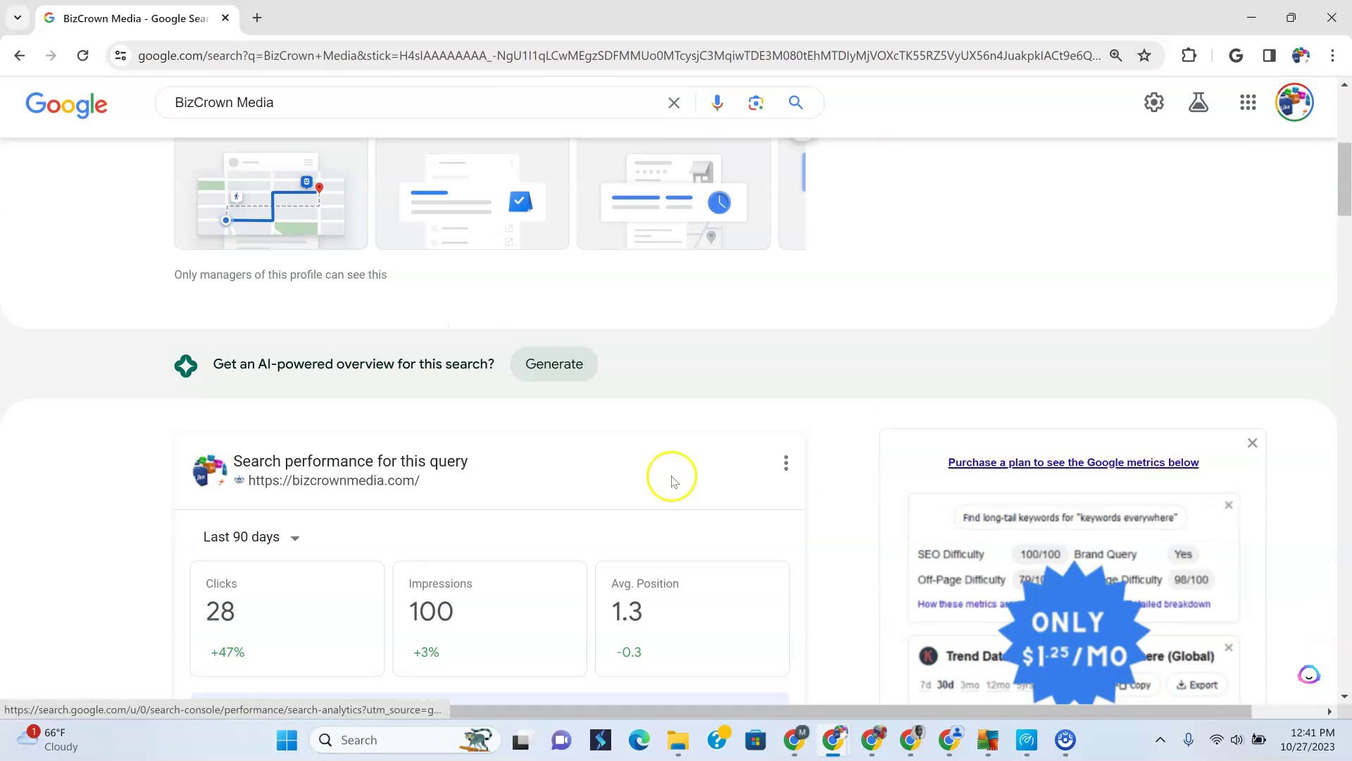
{"action": "scroll", "coordinate": [775, 394], "scroll_direction": "up", "scroll_amount": 4}
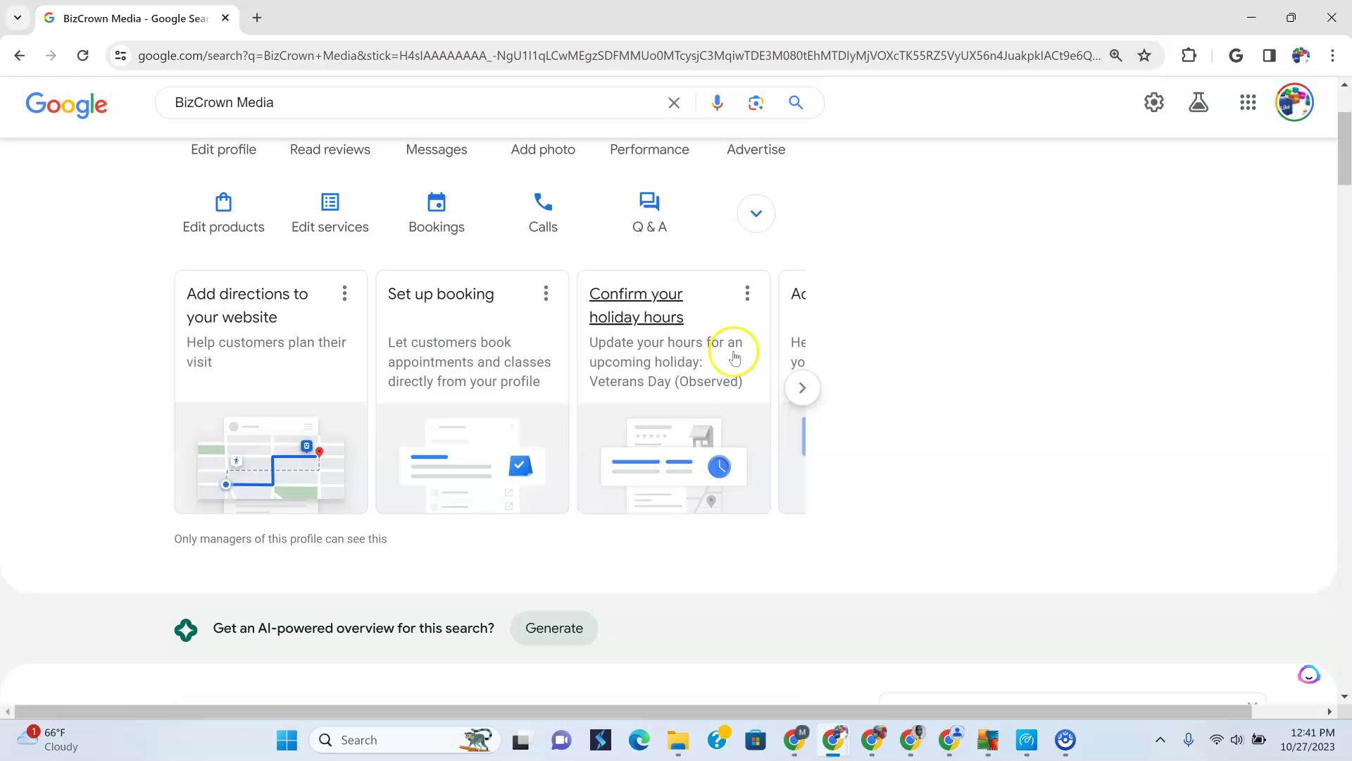
Return to Gramleap's results and page the suggestion carousel to find 'Success! Your edit is live'.
{"action": "left_click", "coordinate": [1250, 19]}
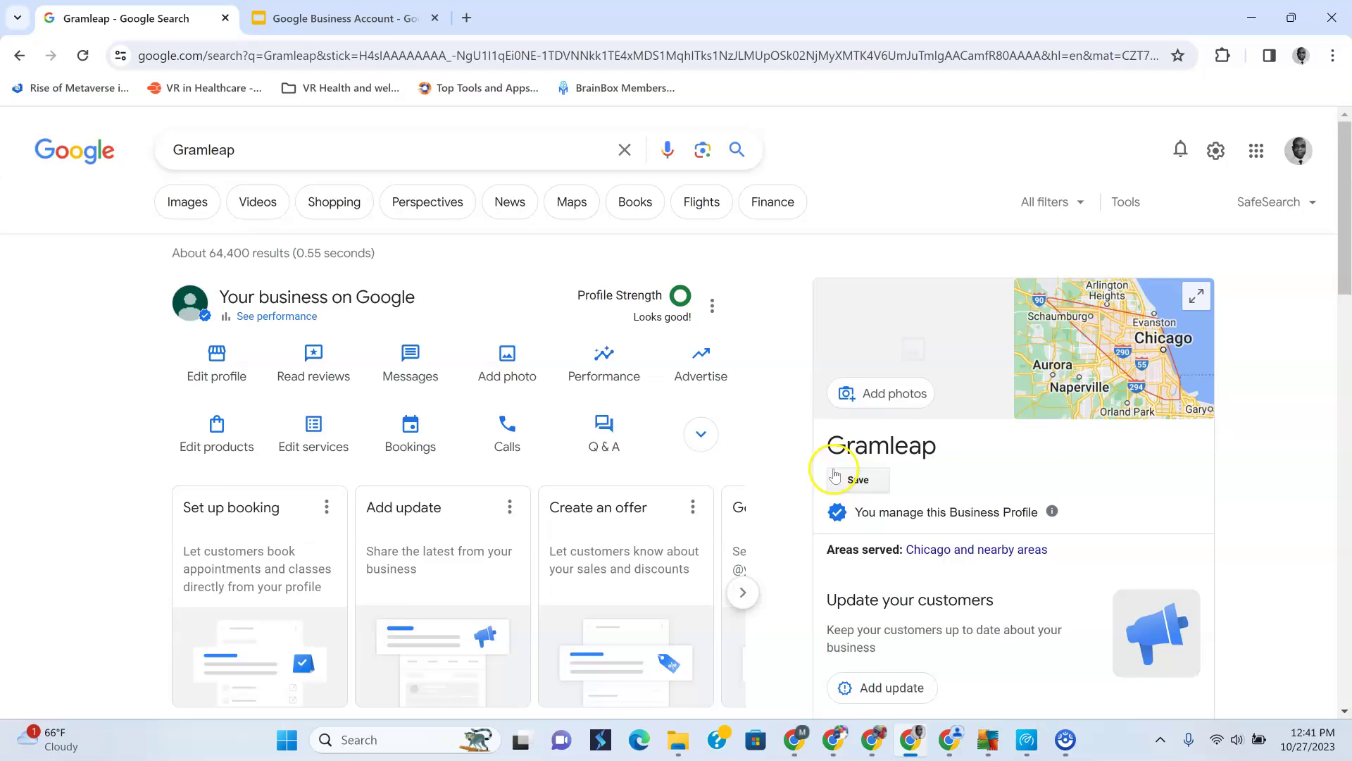
{"action": "scroll", "coordinate": [835, 465], "scroll_direction": "down", "scroll_amount": 4}
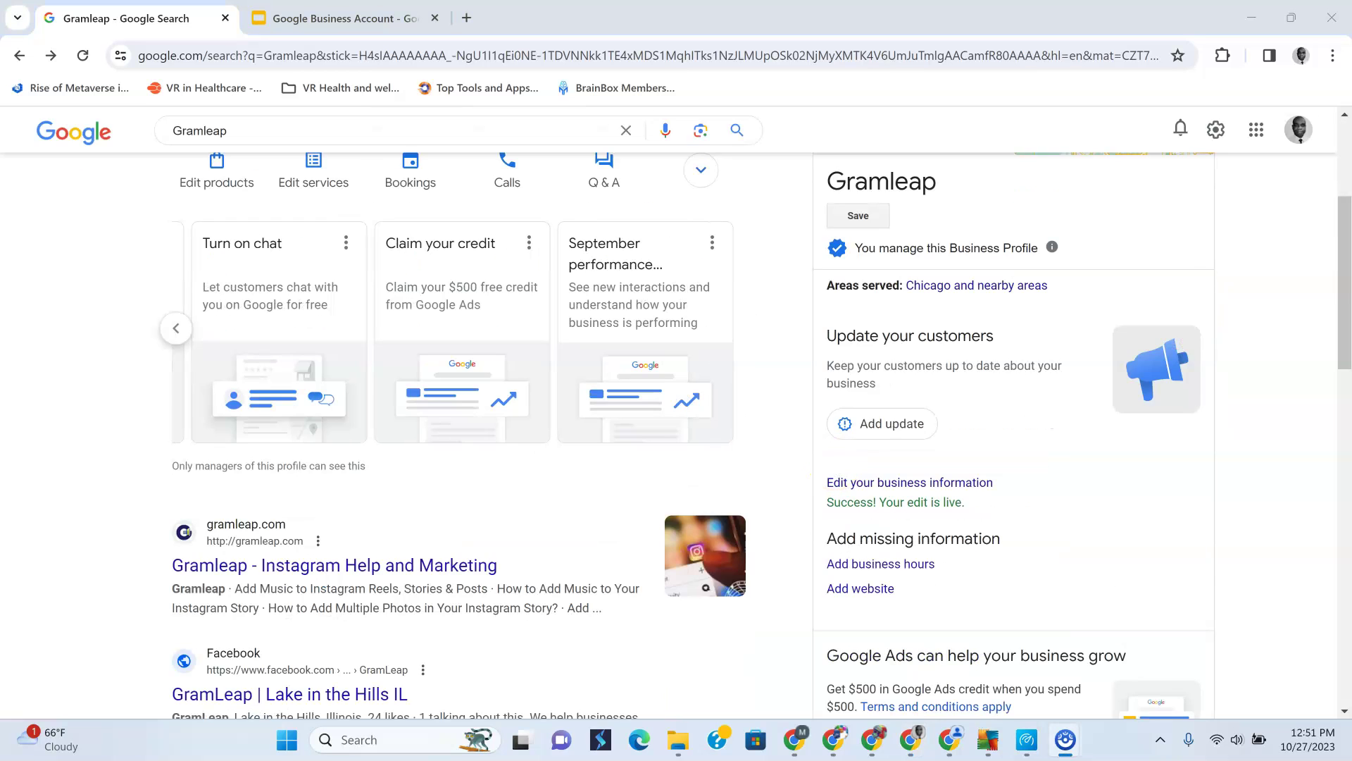
{"action": "left_click", "coordinate": [176, 328]}
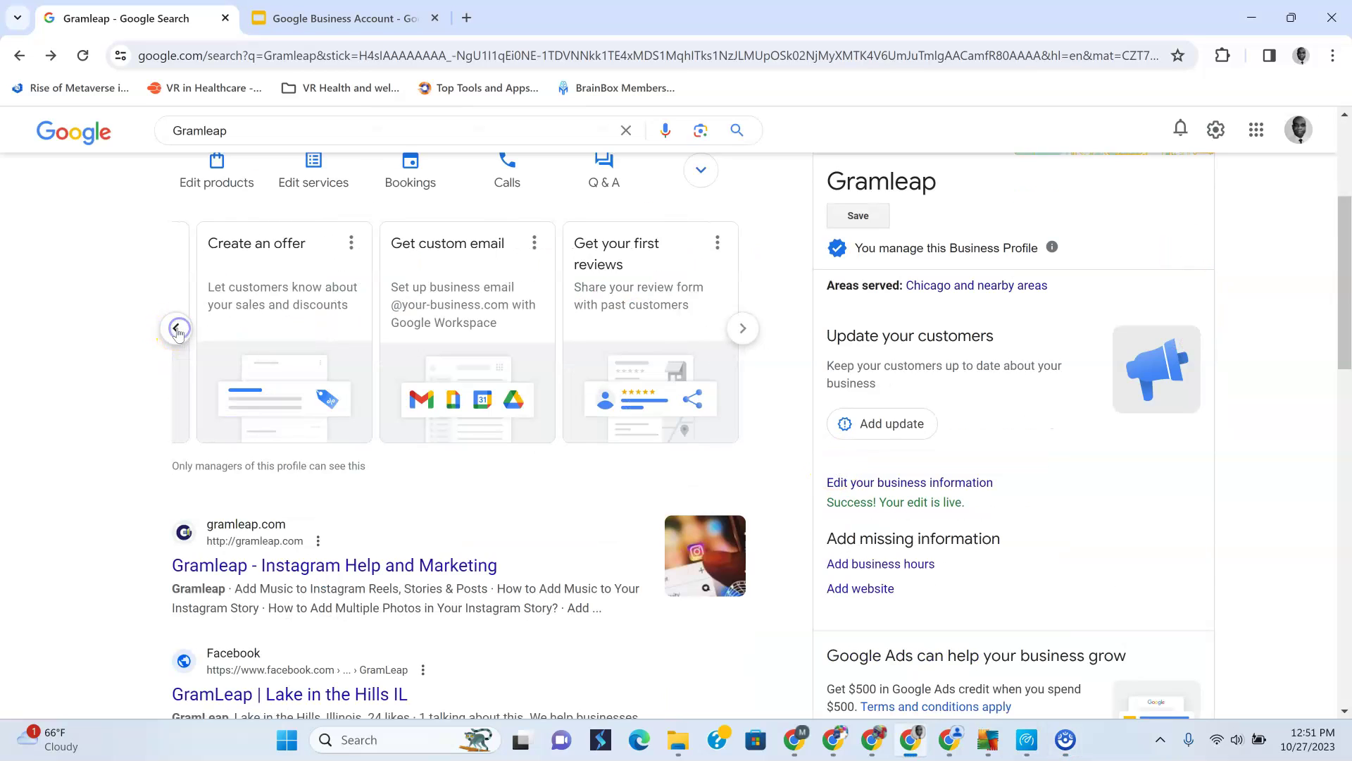
{"action": "left_click", "coordinate": [177, 330]}
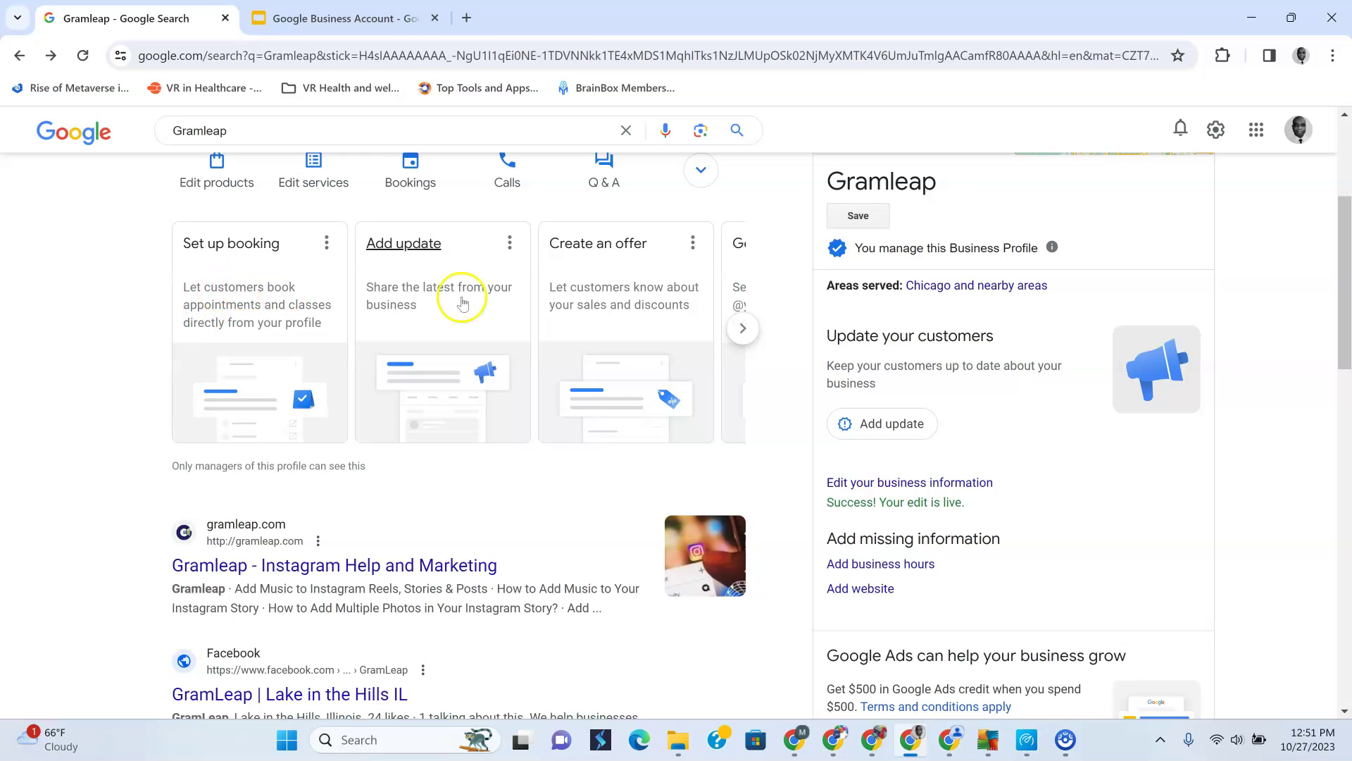
{"action": "left_click", "coordinate": [744, 330]}
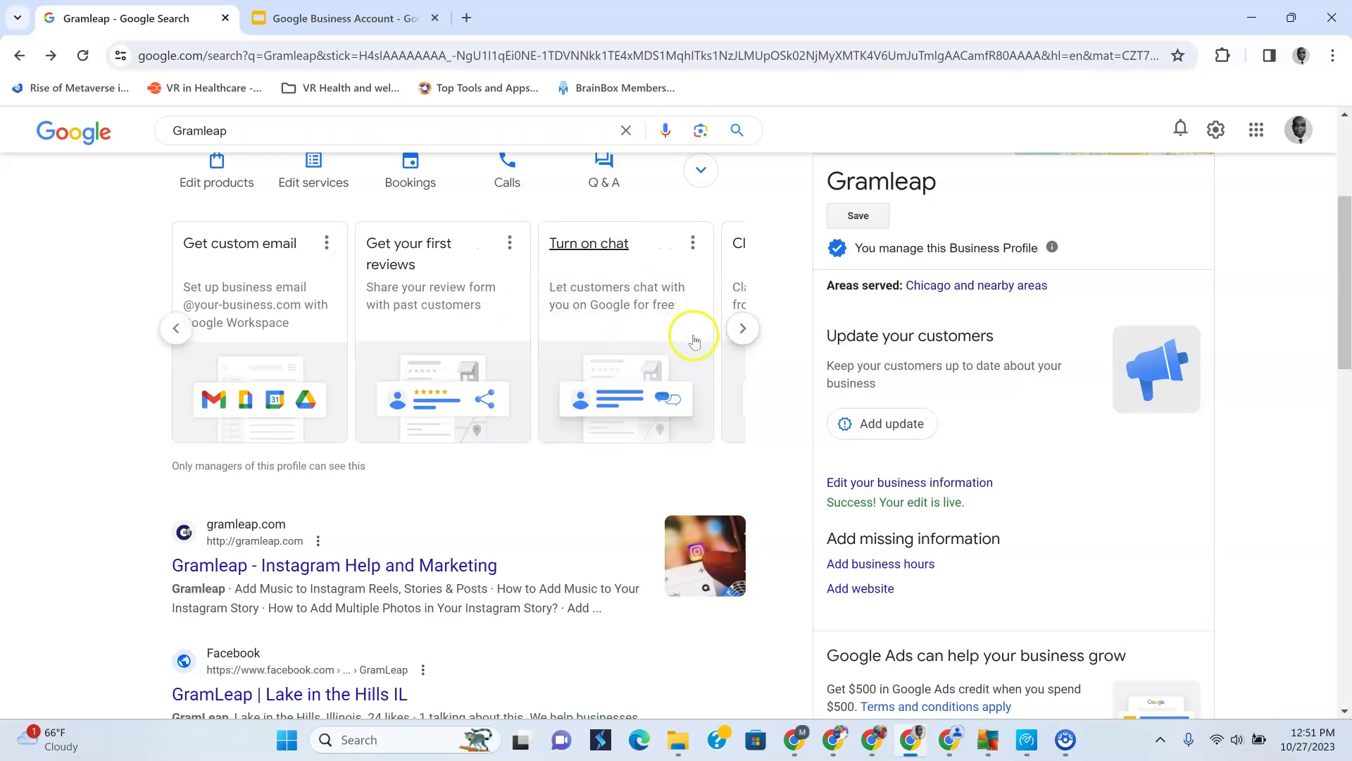
{"action": "left_click", "coordinate": [745, 329]}
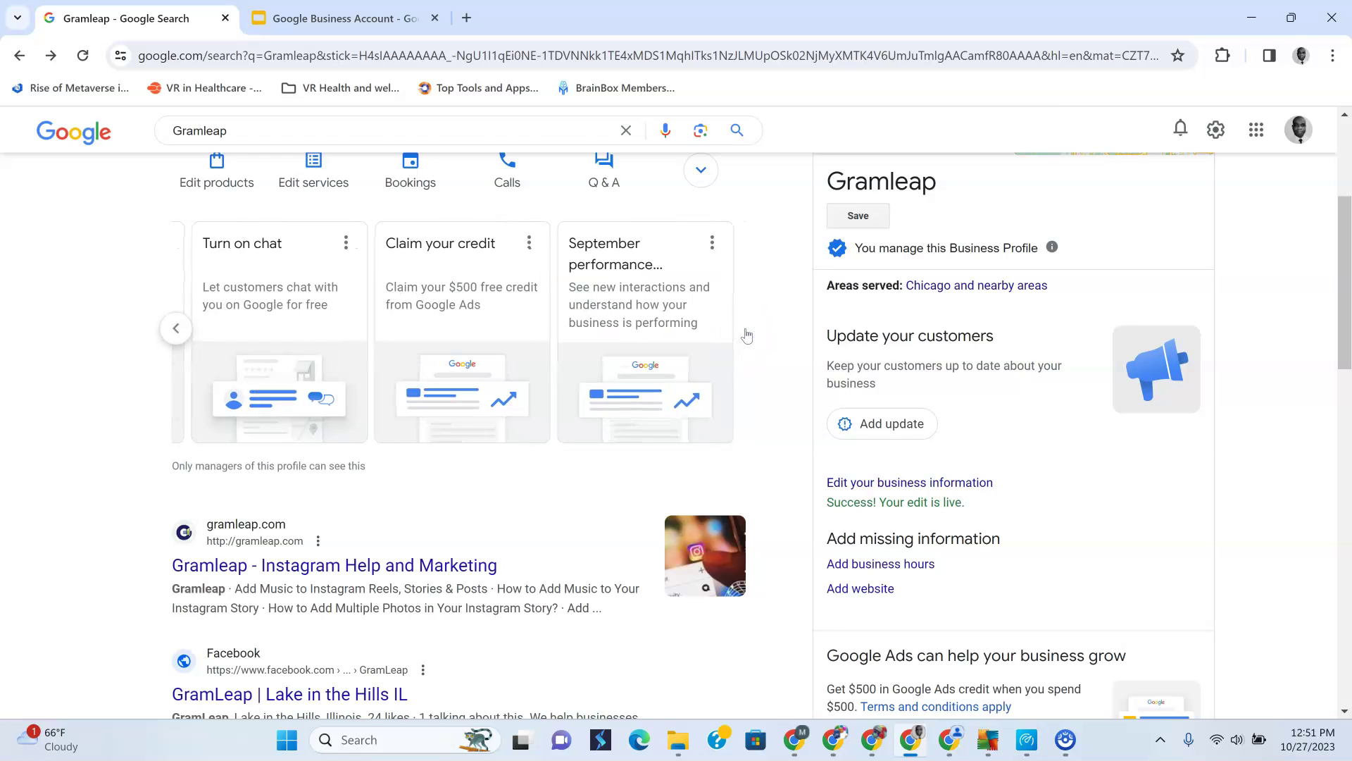
{"action": "left_click", "coordinate": [498, 326]}
{"action": "scroll", "coordinate": [852, 431], "scroll_direction": "up", "scroll_amount": 4}
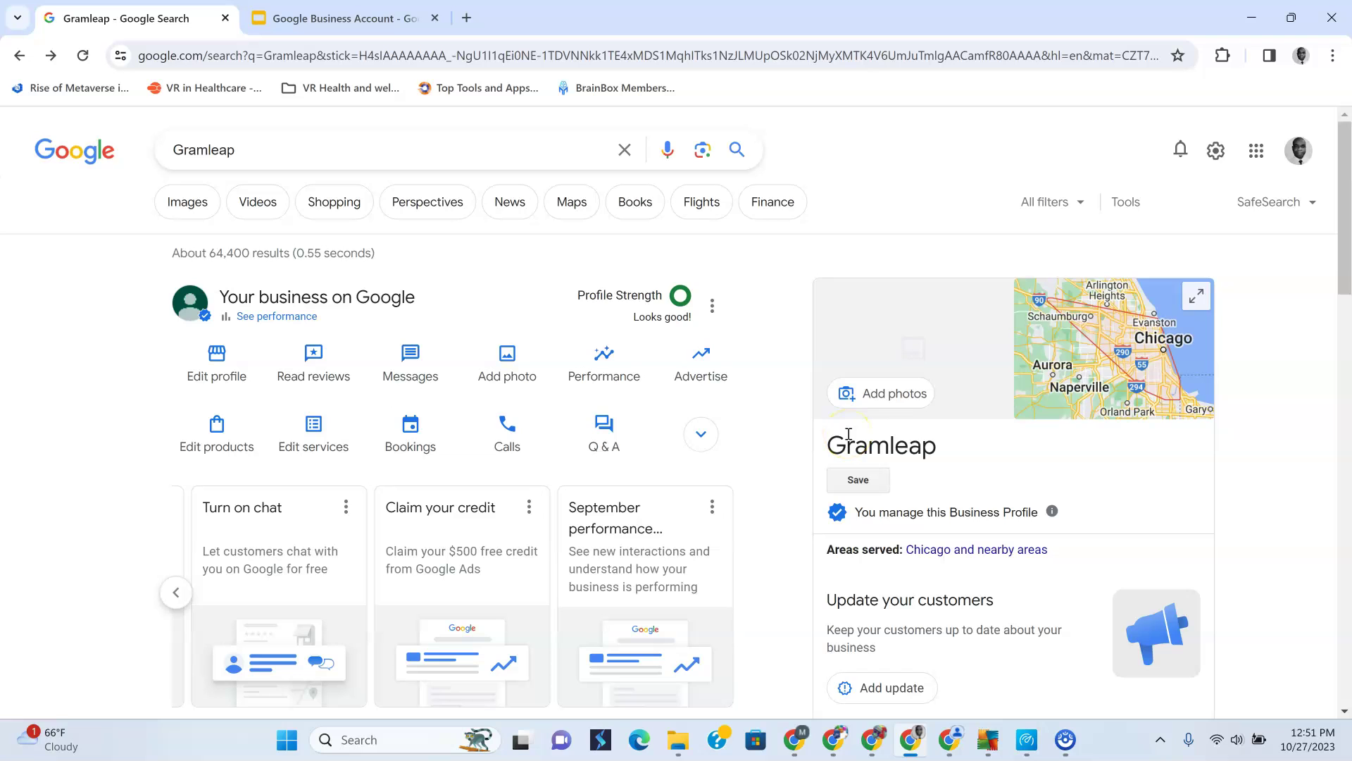
{"action": "scroll", "coordinate": [849, 434], "scroll_direction": "down", "scroll_amount": 3}
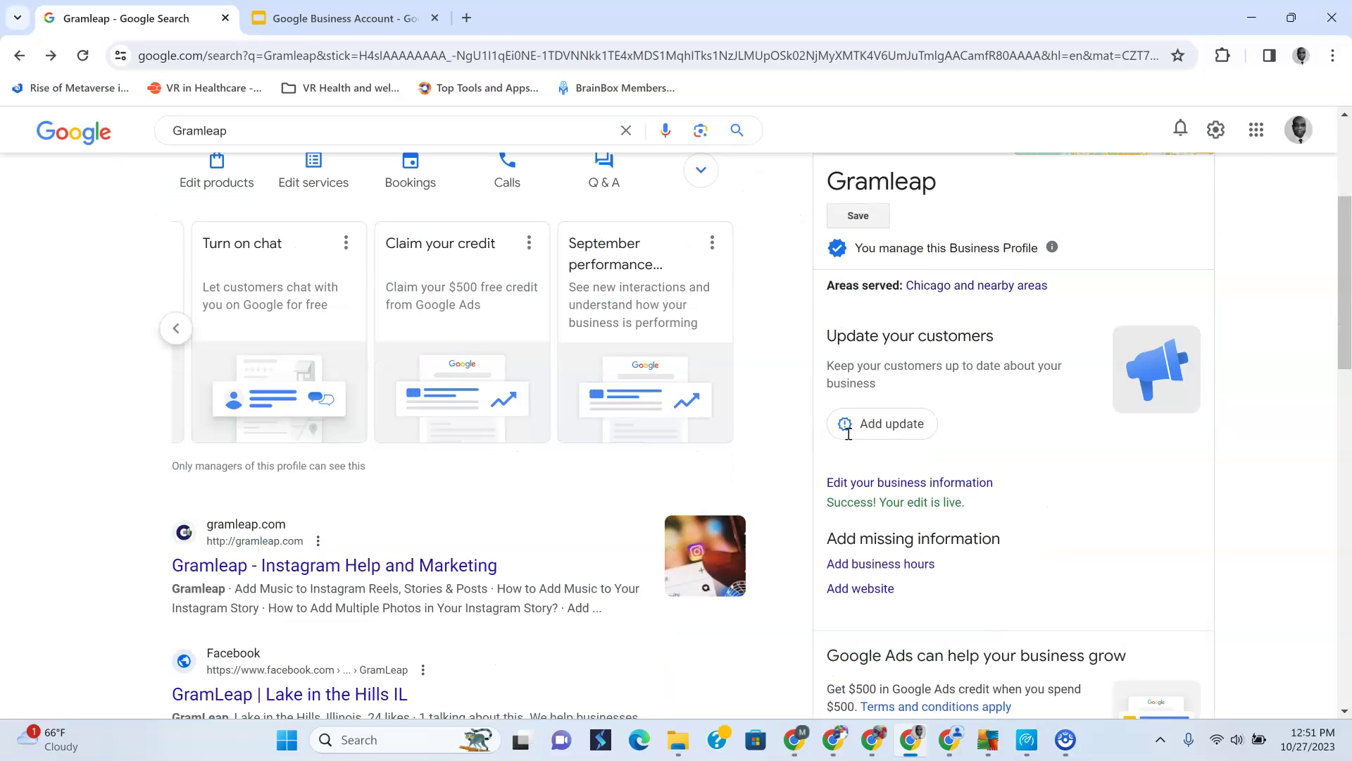